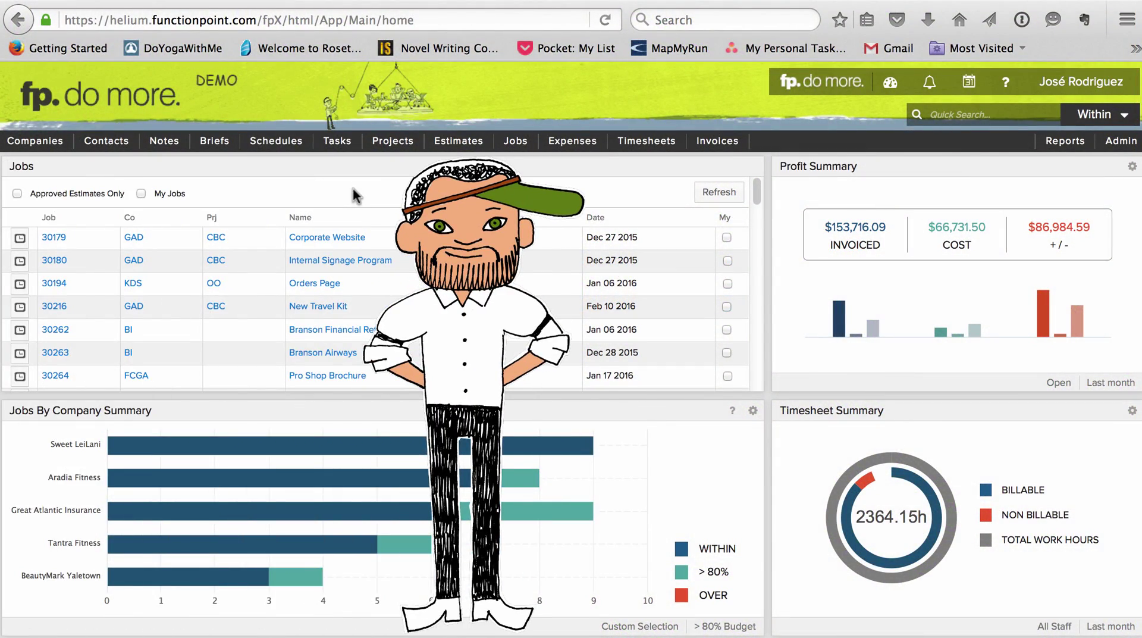
# Step: Open job 30179 Corporate Website and view its Financials breakdown
pyautogui.click(352, 238)
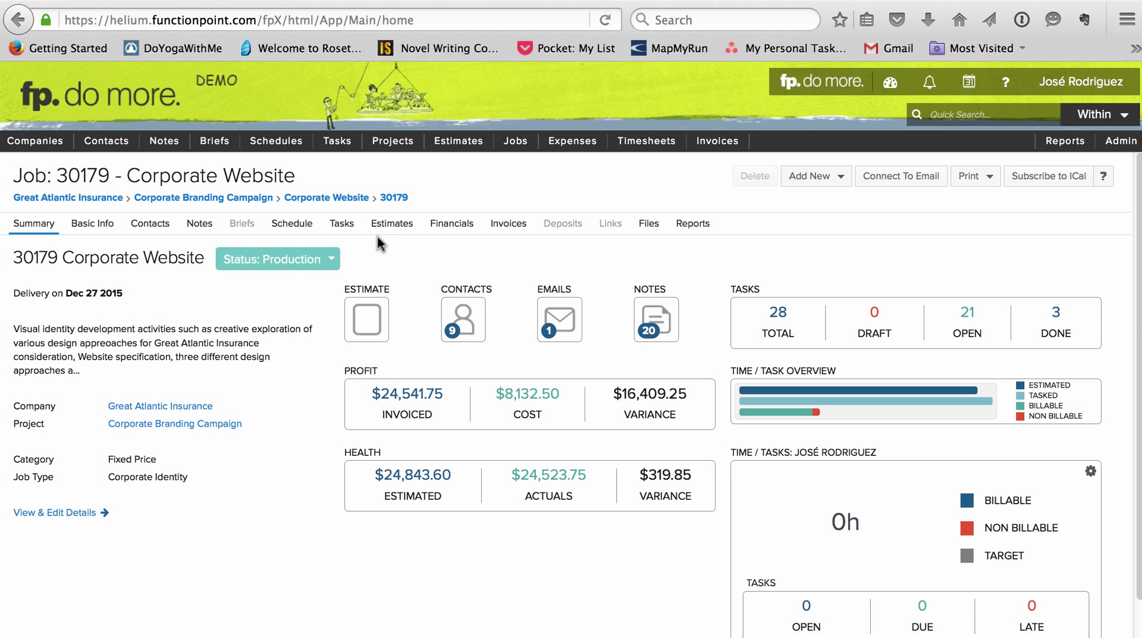
pyautogui.click(454, 225)
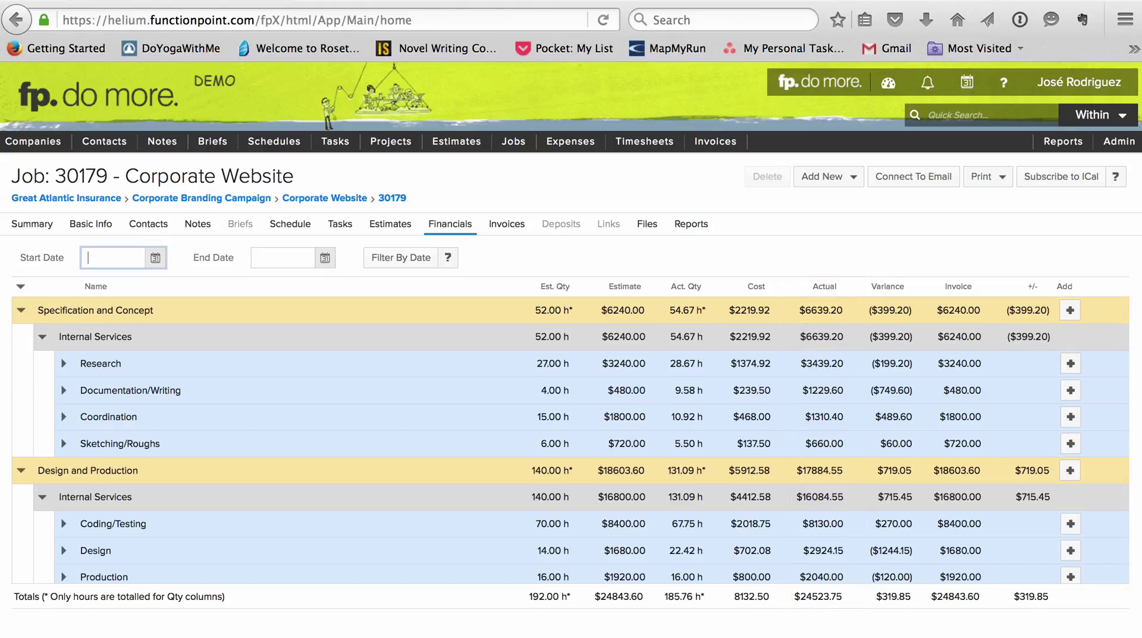
# Step: Create and save a $1,000 deposit invoice for job 30355 BeautyMark Yaletown Website
pyautogui.moveTo(515, 141)
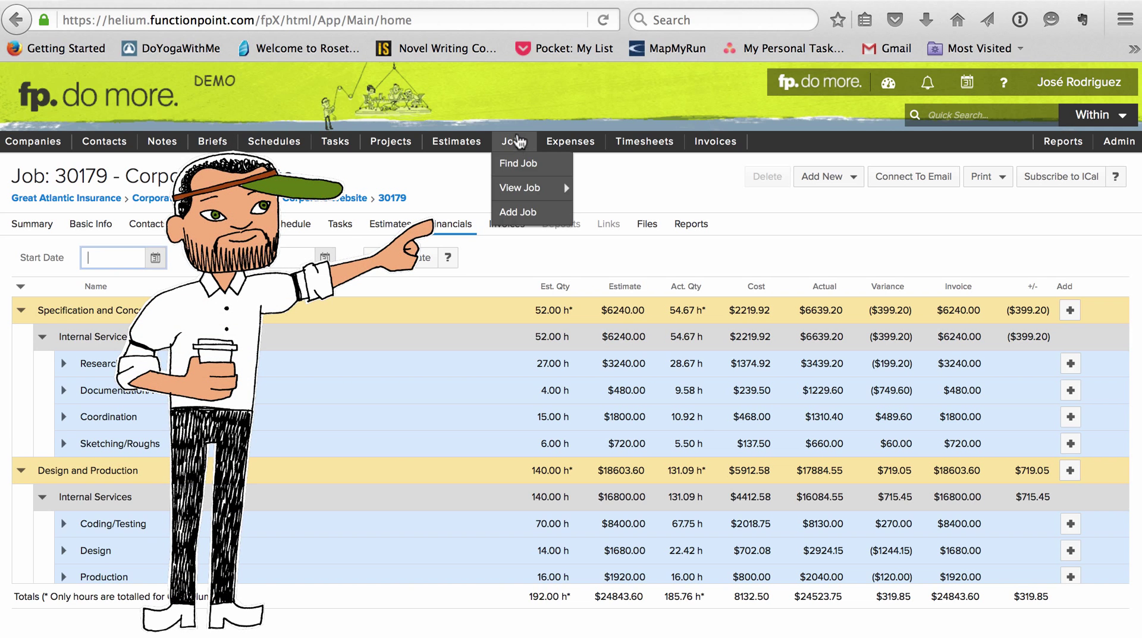
pyautogui.moveTo(532, 188)
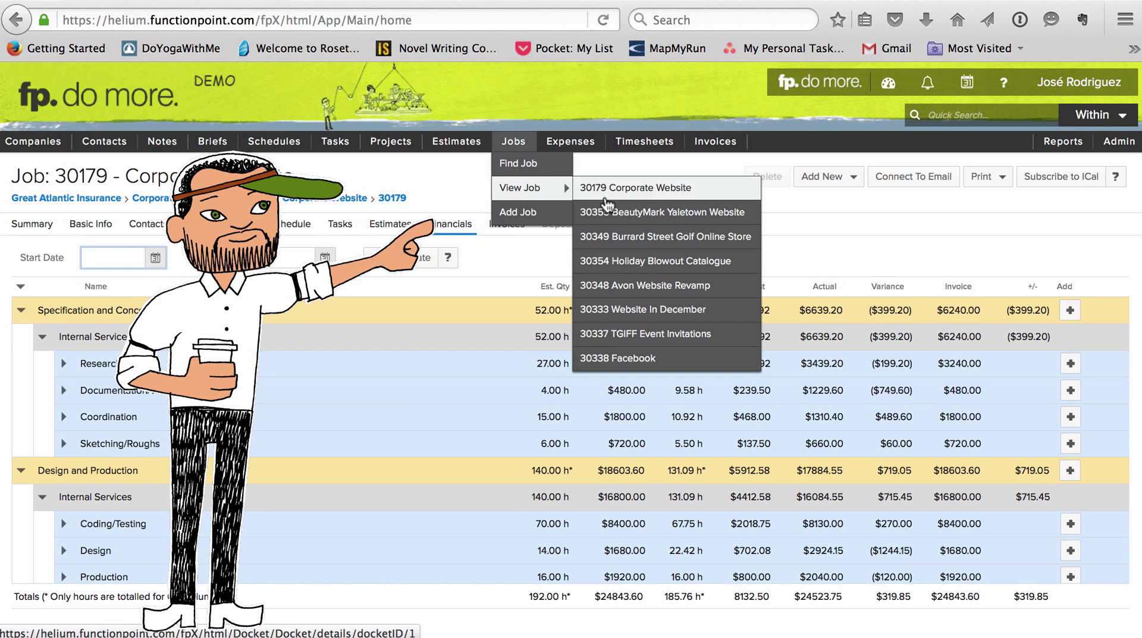
pyautogui.click(628, 219)
pyautogui.click(814, 176)
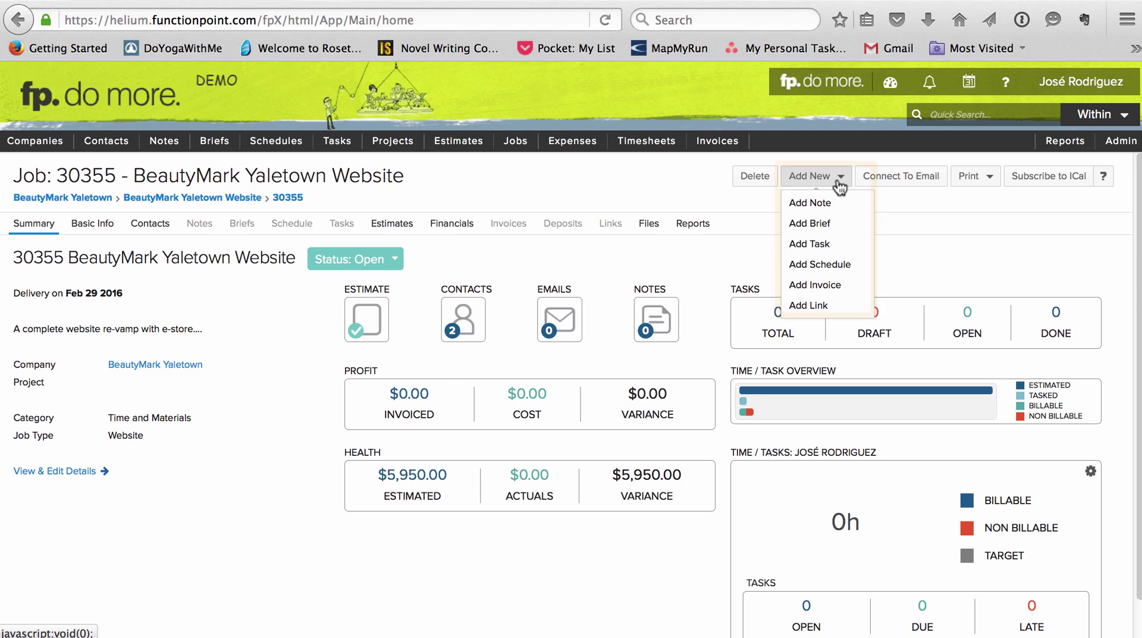
pyautogui.click(841, 285)
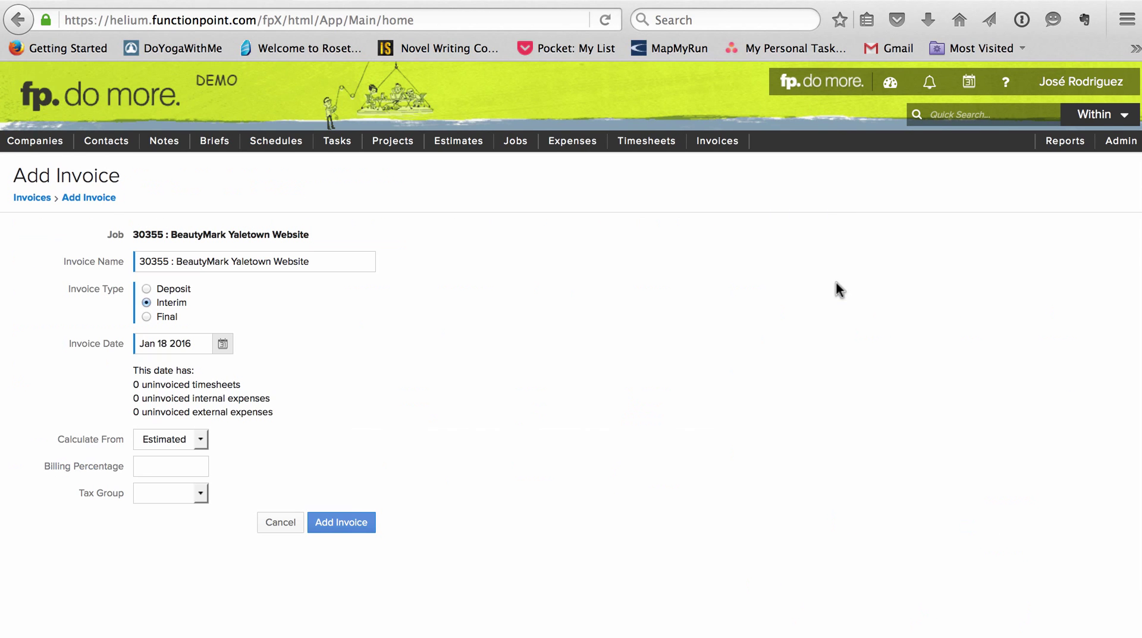
pyautogui.click(173, 290)
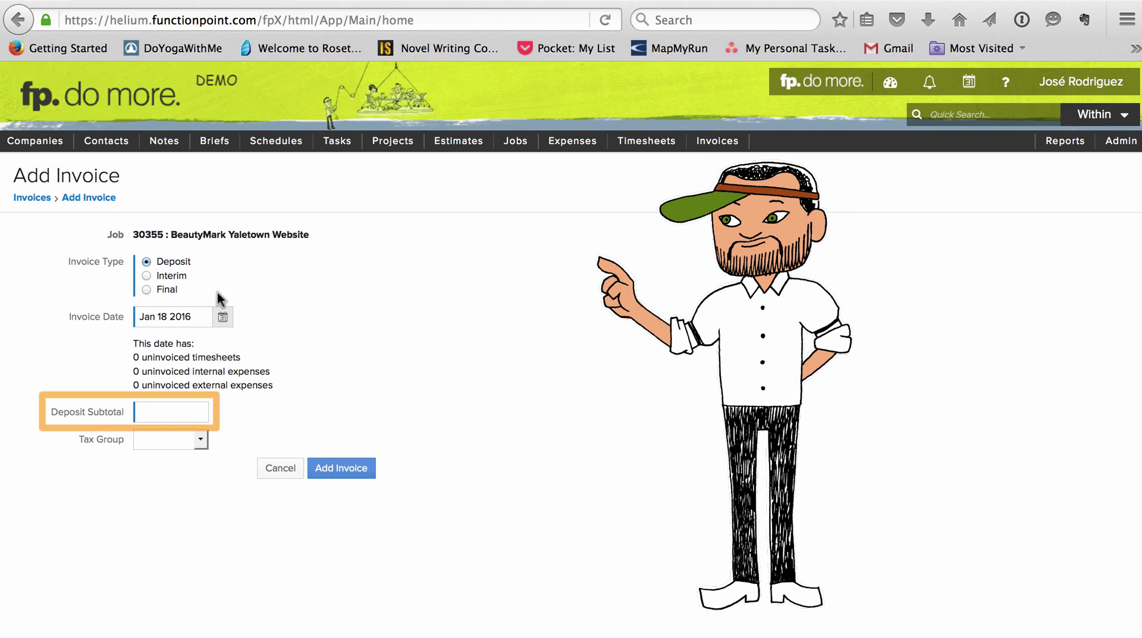
pyautogui.click(179, 405)
pyautogui.write('1000')
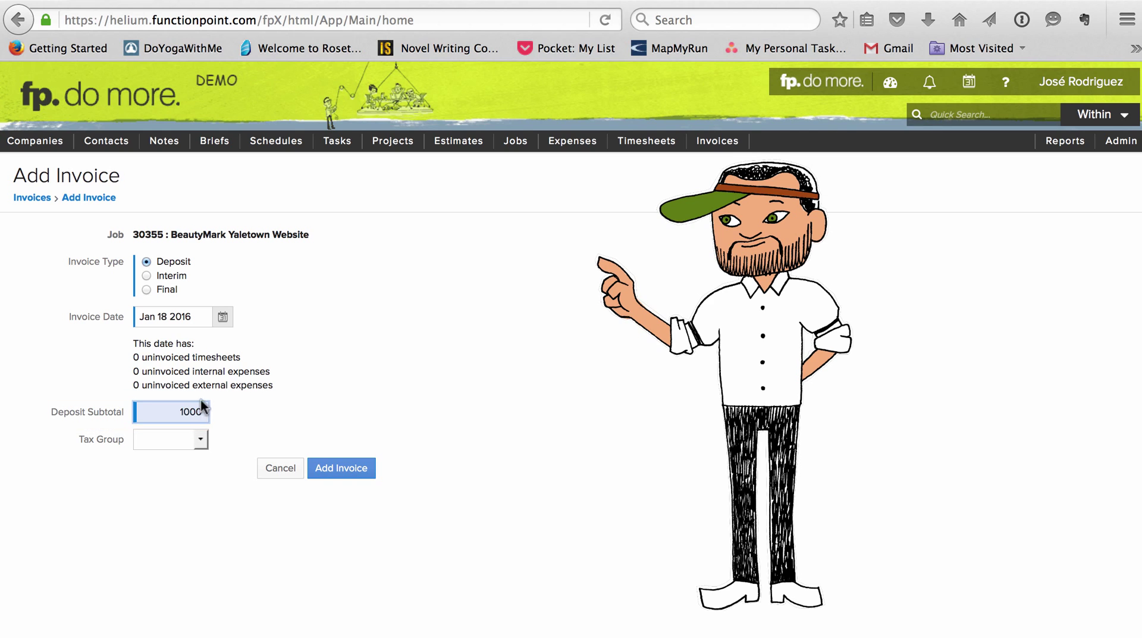
pyautogui.click(329, 468)
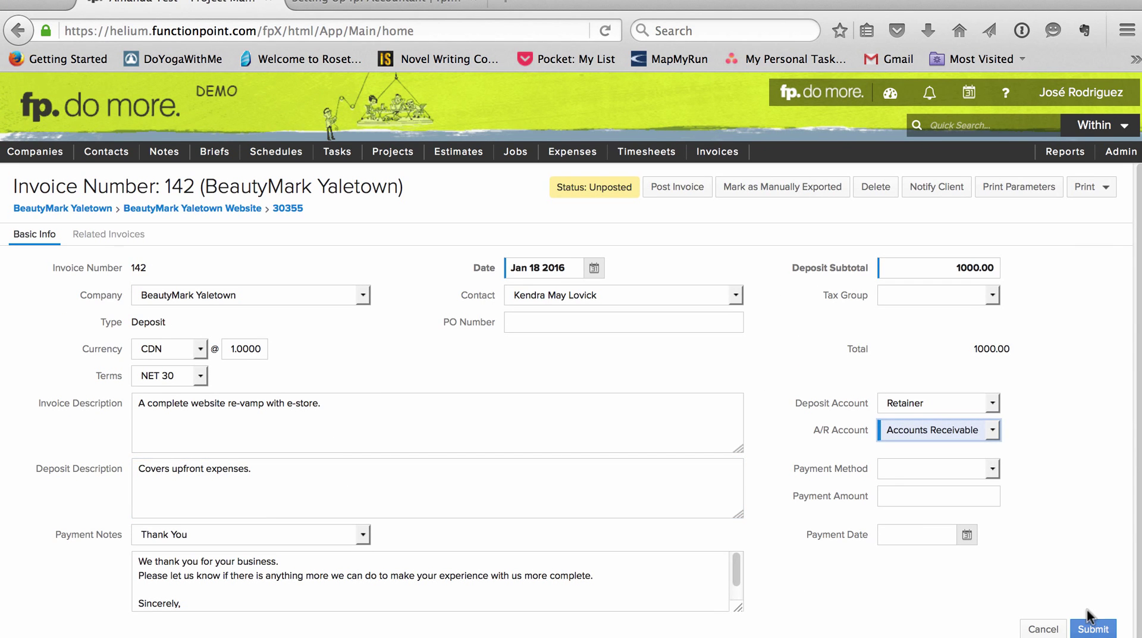
pyautogui.click(1092, 629)
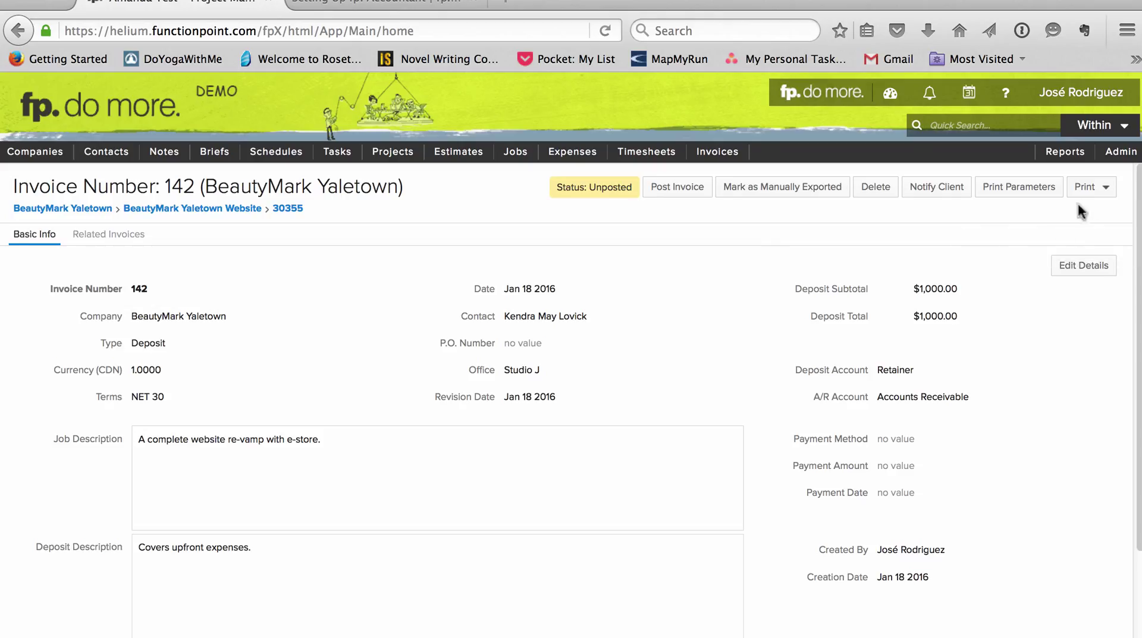
# Step: Preview the deposit invoice printout, email it to the client, and post it
pyautogui.click(1092, 187)
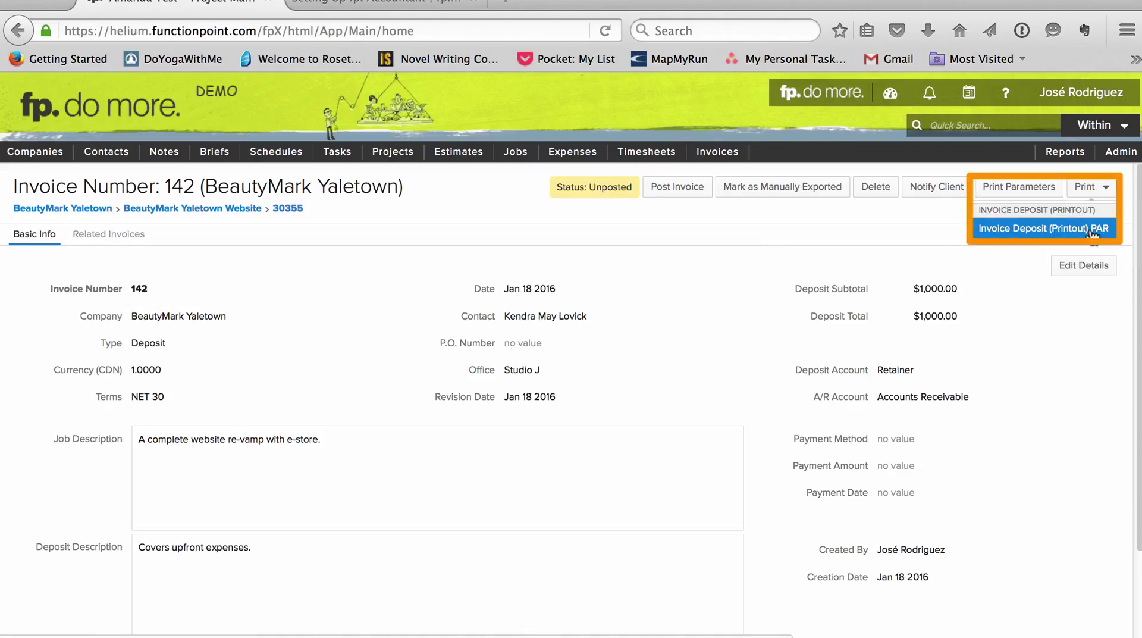
pyautogui.click(1092, 228)
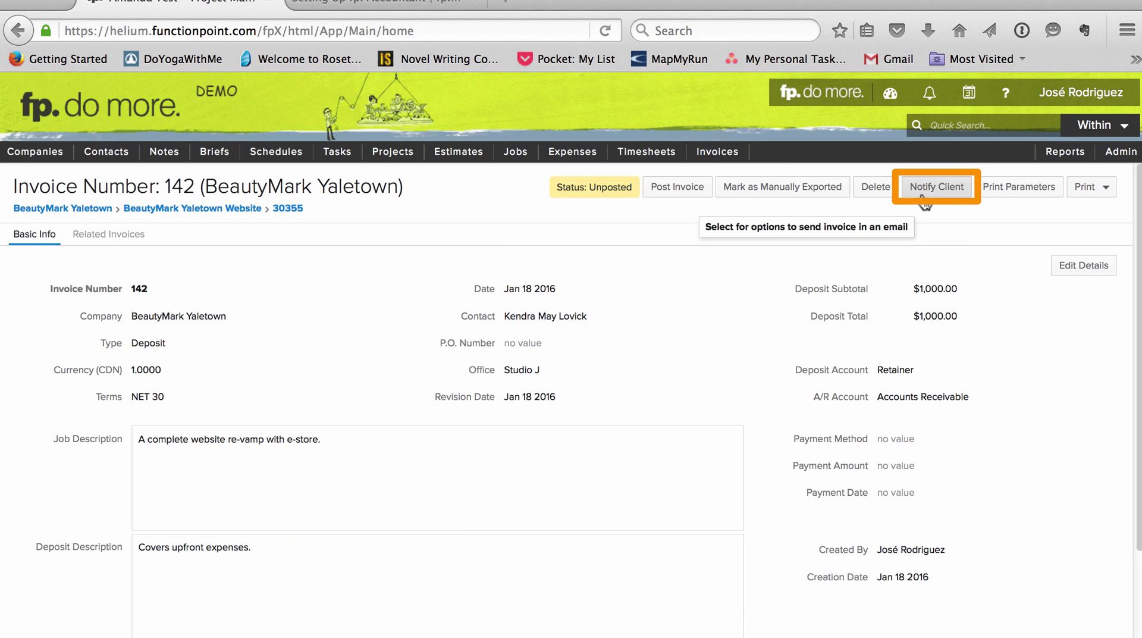
pyautogui.click(931, 189)
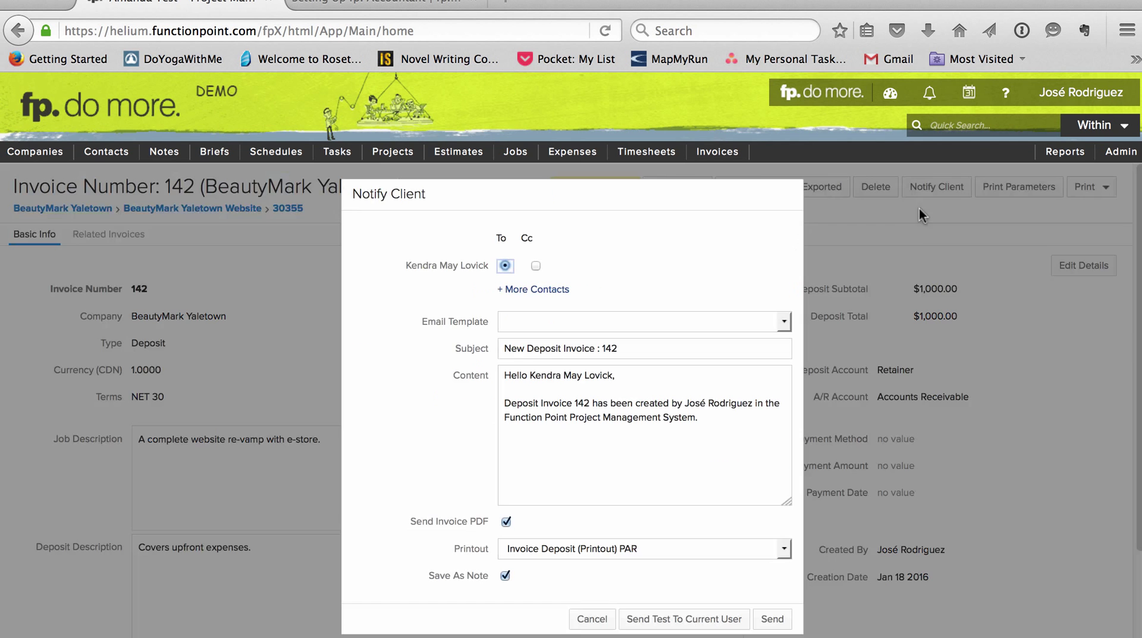
pyautogui.click(771, 618)
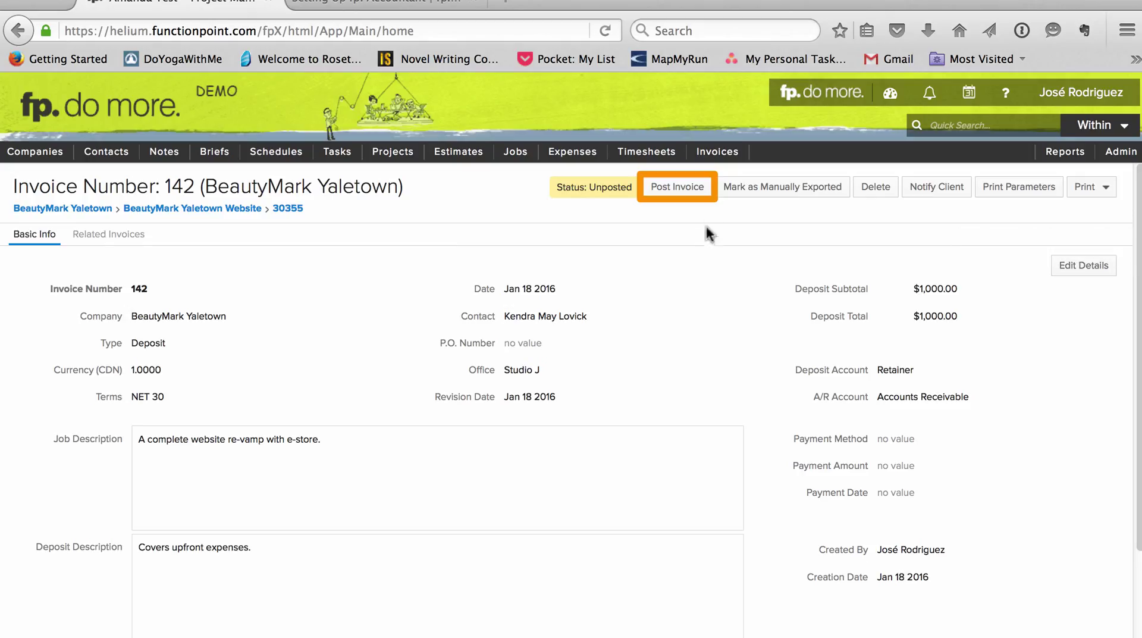
pyautogui.click(701, 192)
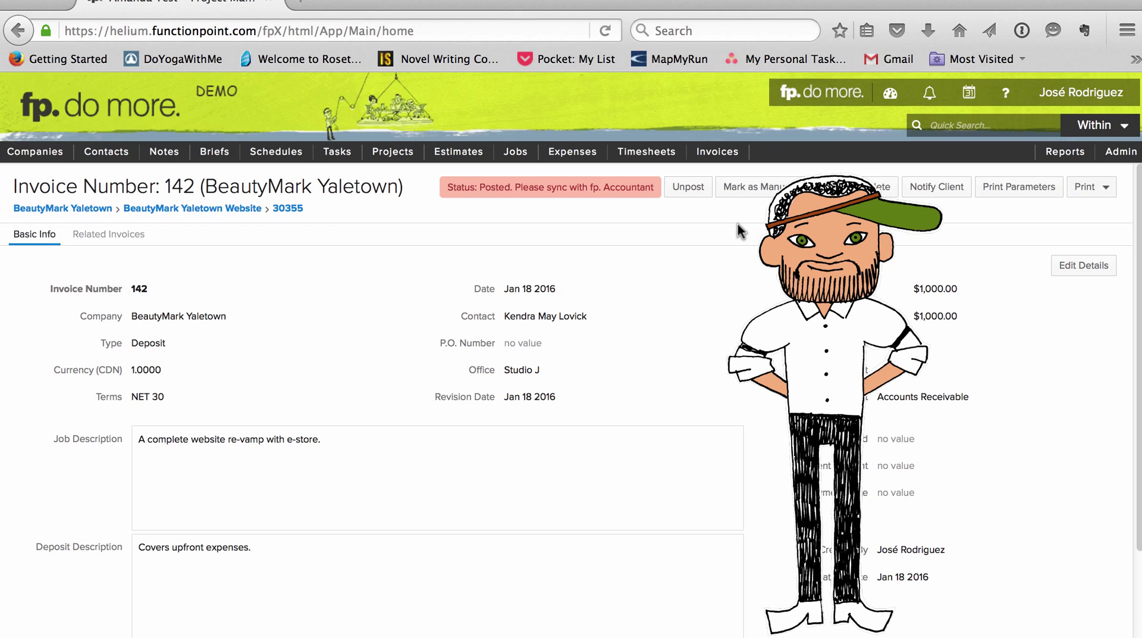
# Step: Create a 50% interim invoice for job 30355 deducting $500.00 from the retainer
pyautogui.click(294, 208)
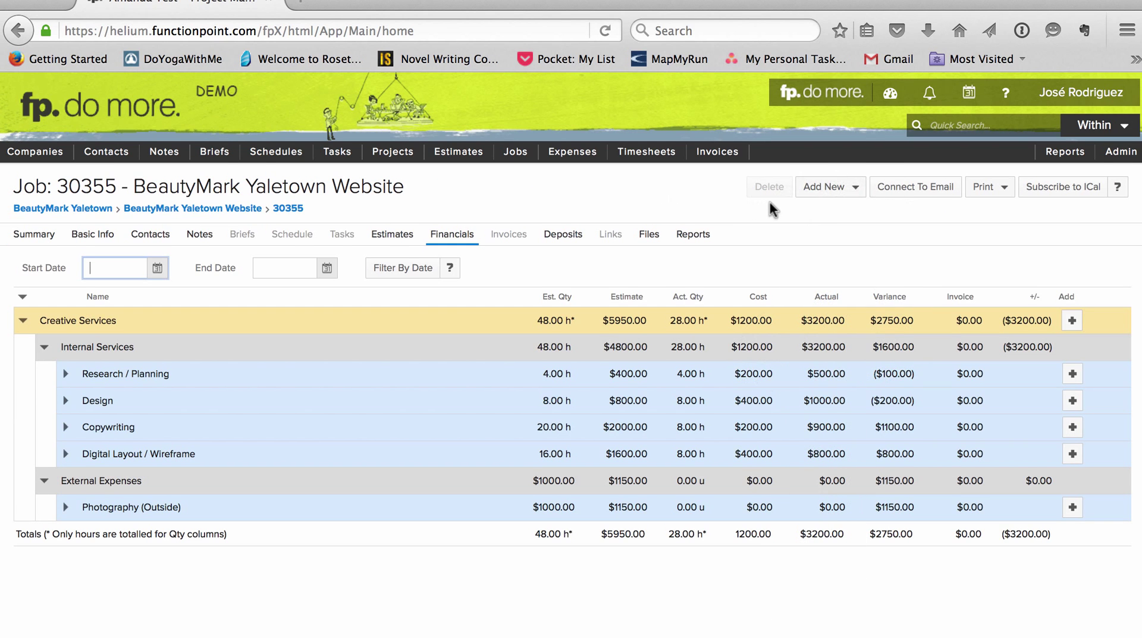
pyautogui.click(847, 188)
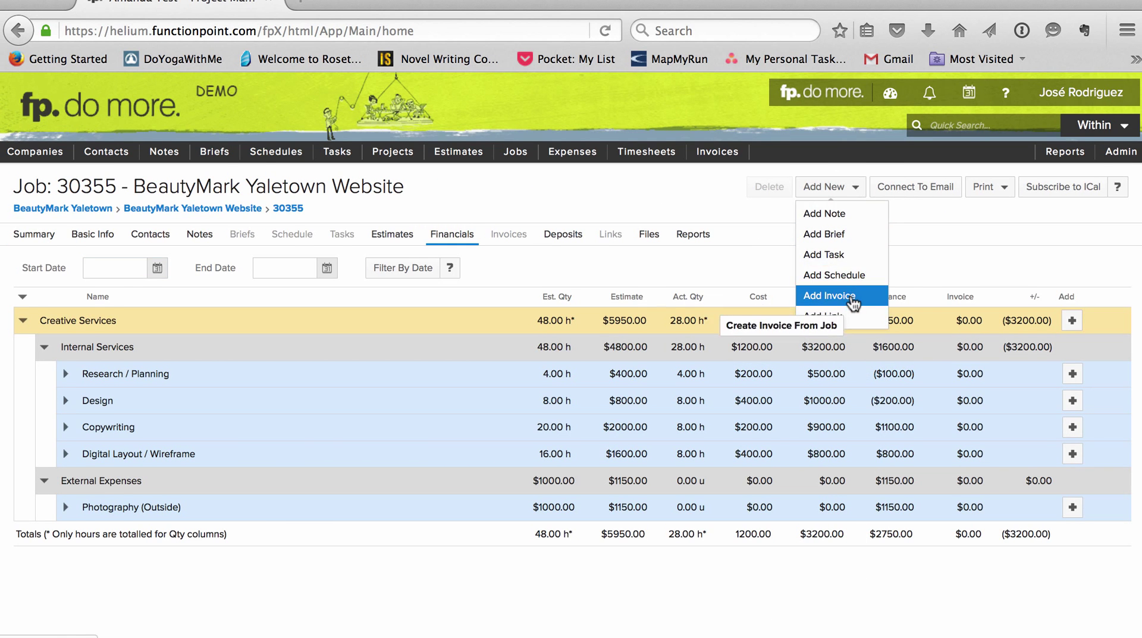
pyautogui.click(848, 295)
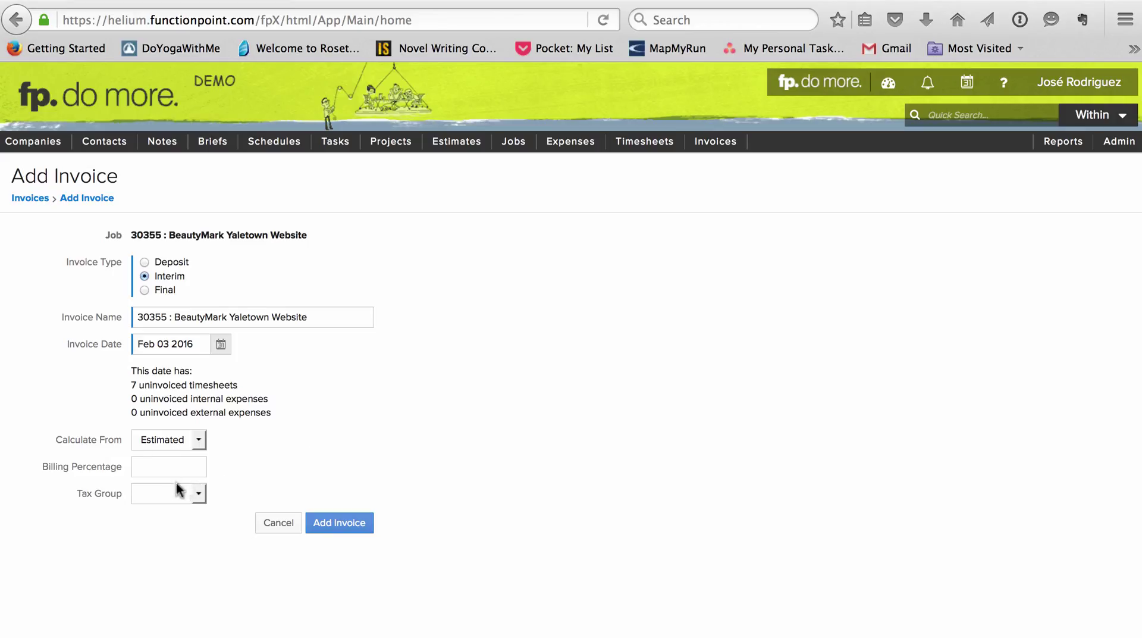
pyautogui.click(158, 459)
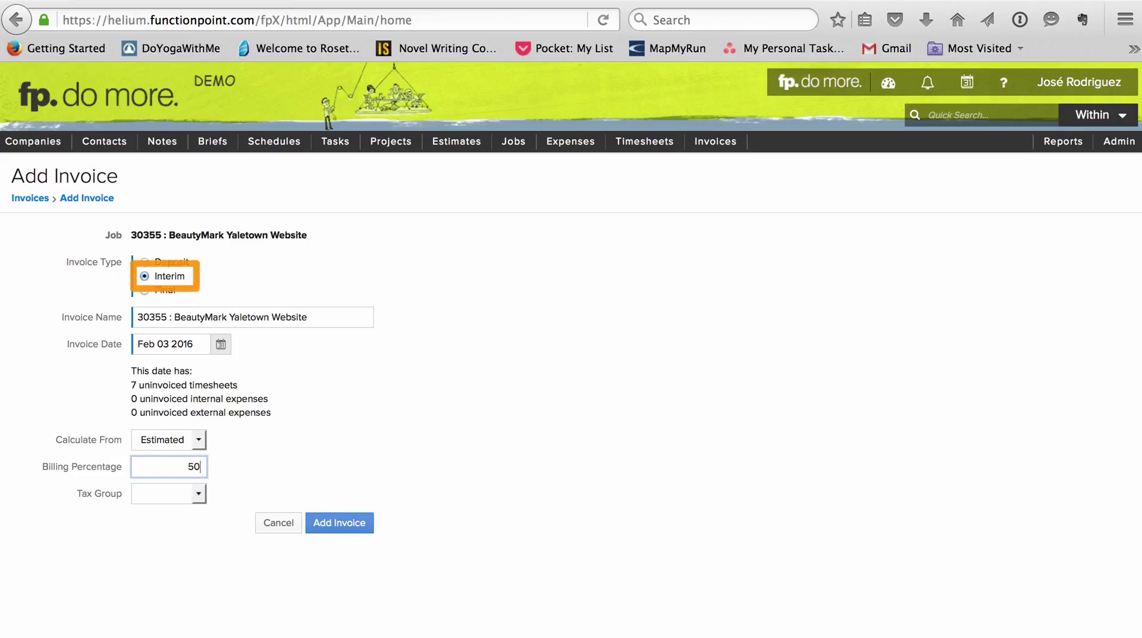
pyautogui.click(334, 523)
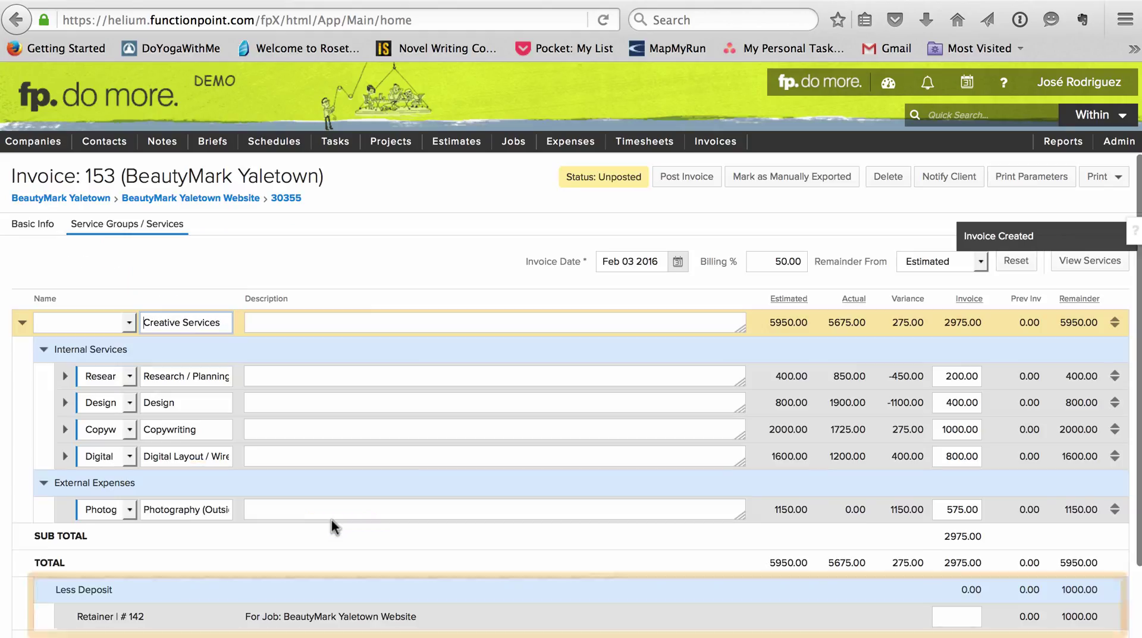
pyautogui.click(949, 618)
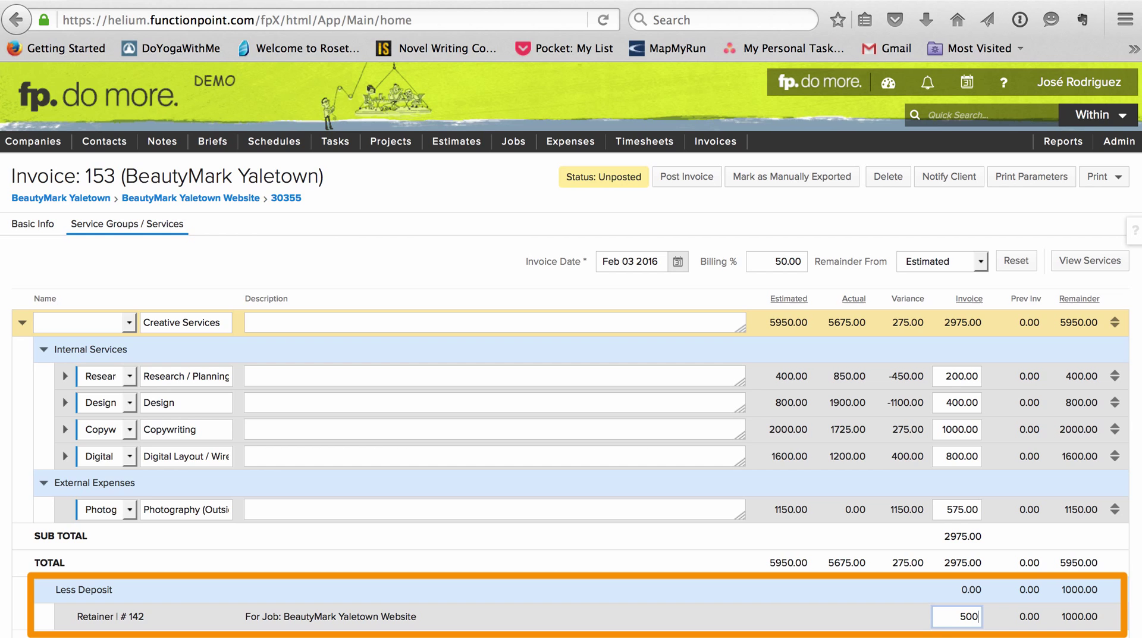
pyautogui.scroll(-3, 1084, 565)
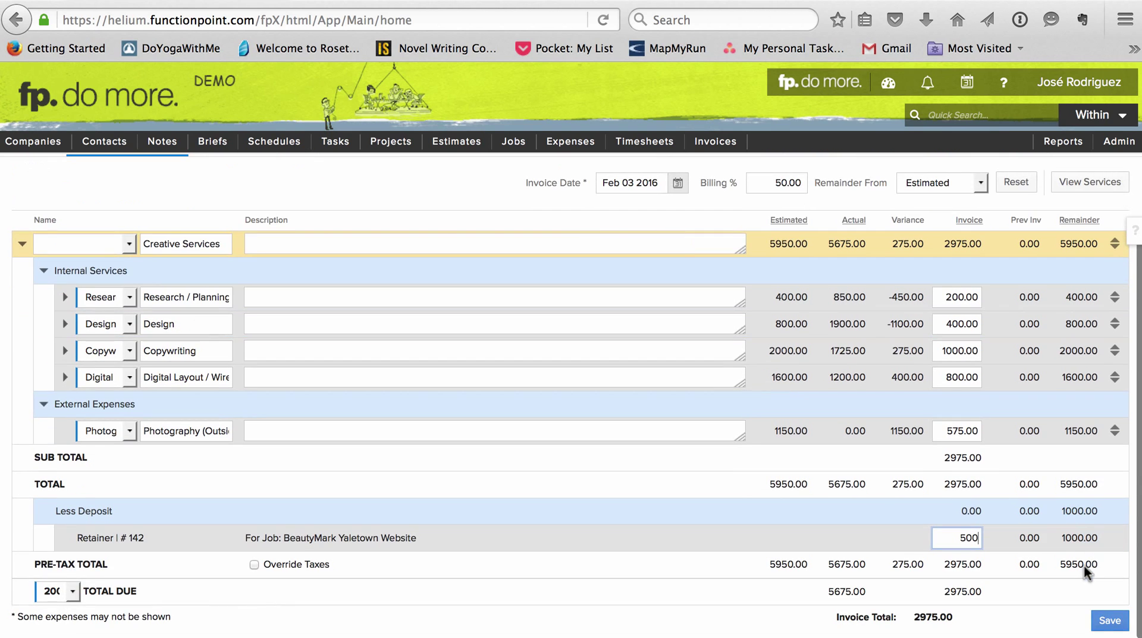
pyautogui.click(1109, 622)
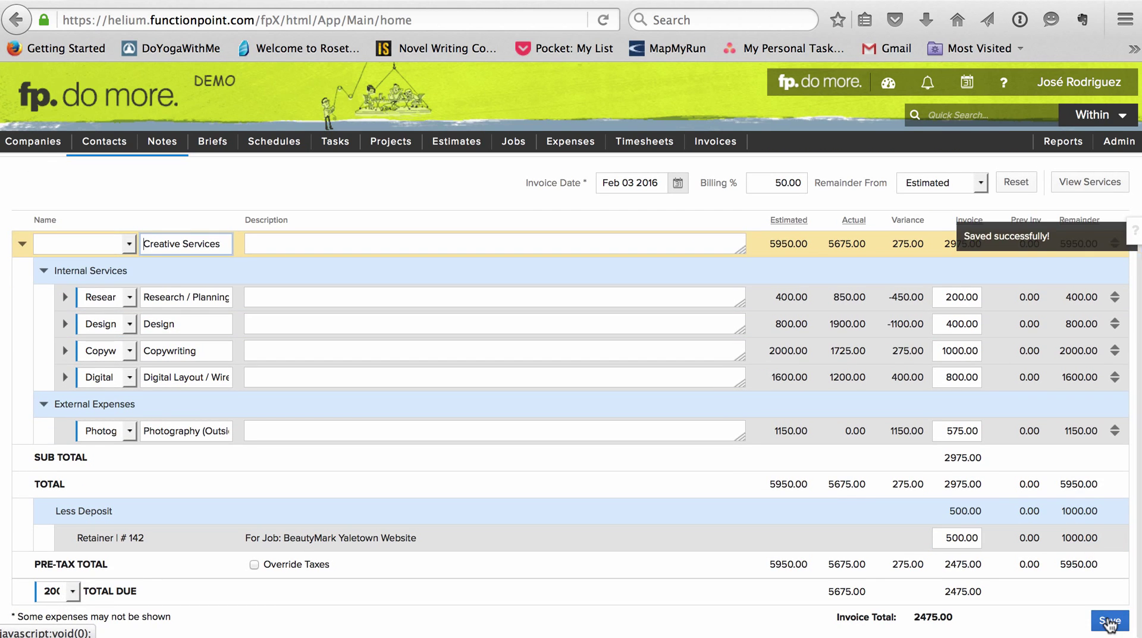
# Step: Email invoice 153 to the client and post it
pyautogui.scroll(3, 1051, 450)
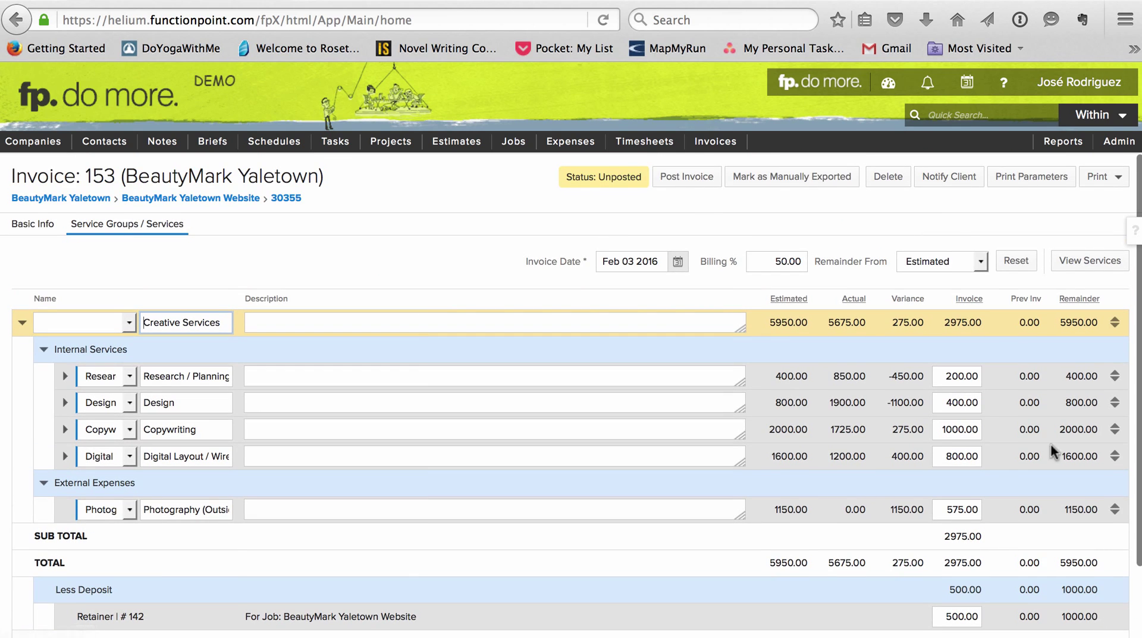
pyautogui.click(949, 176)
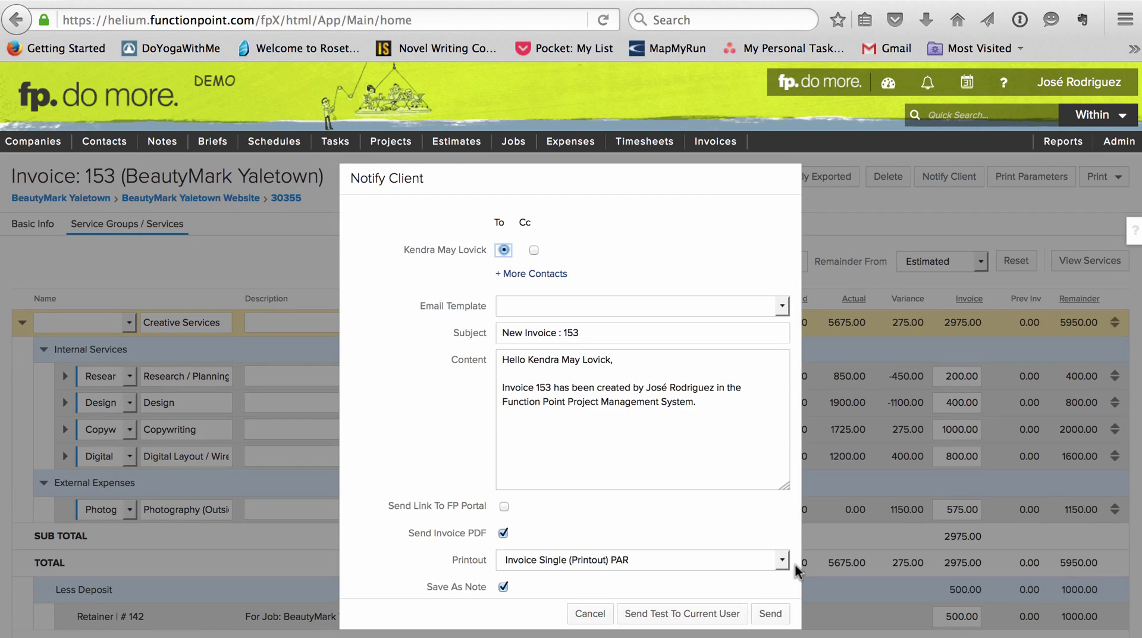
pyautogui.click(772, 620)
pyautogui.click(698, 183)
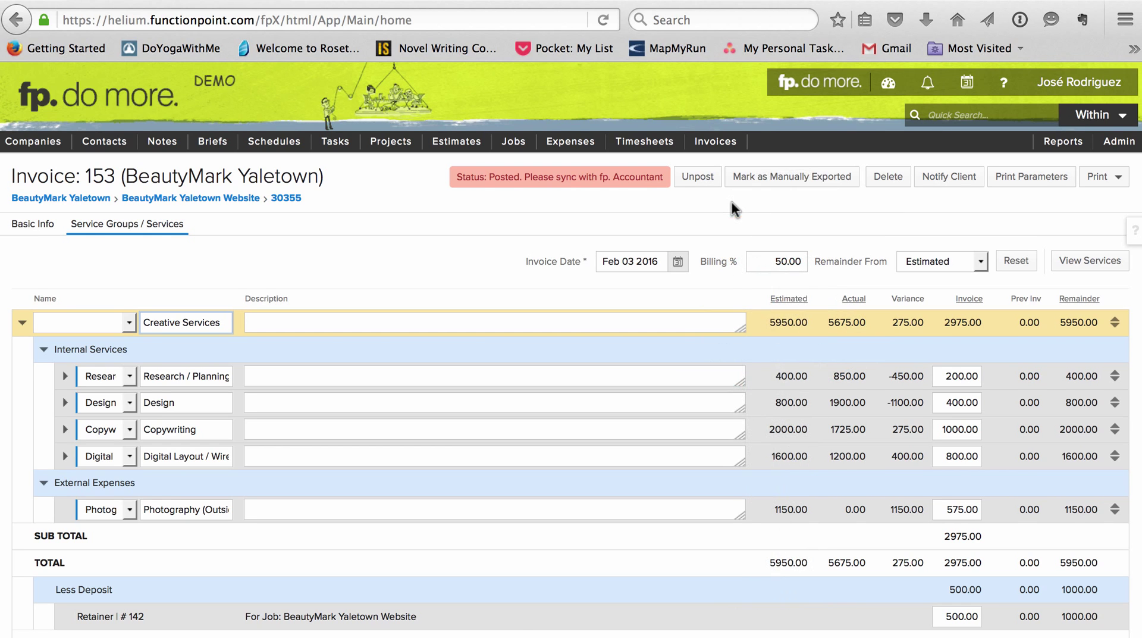
# Step: Create and save final invoice 154 for job 30355
pyautogui.click(286, 198)
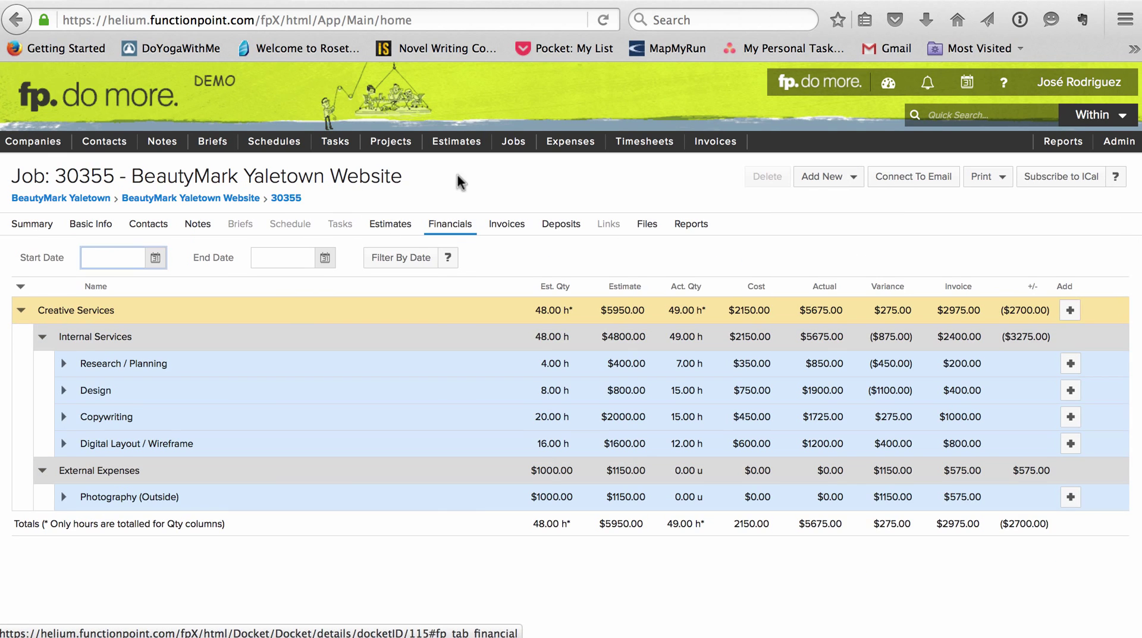
pyautogui.click(833, 178)
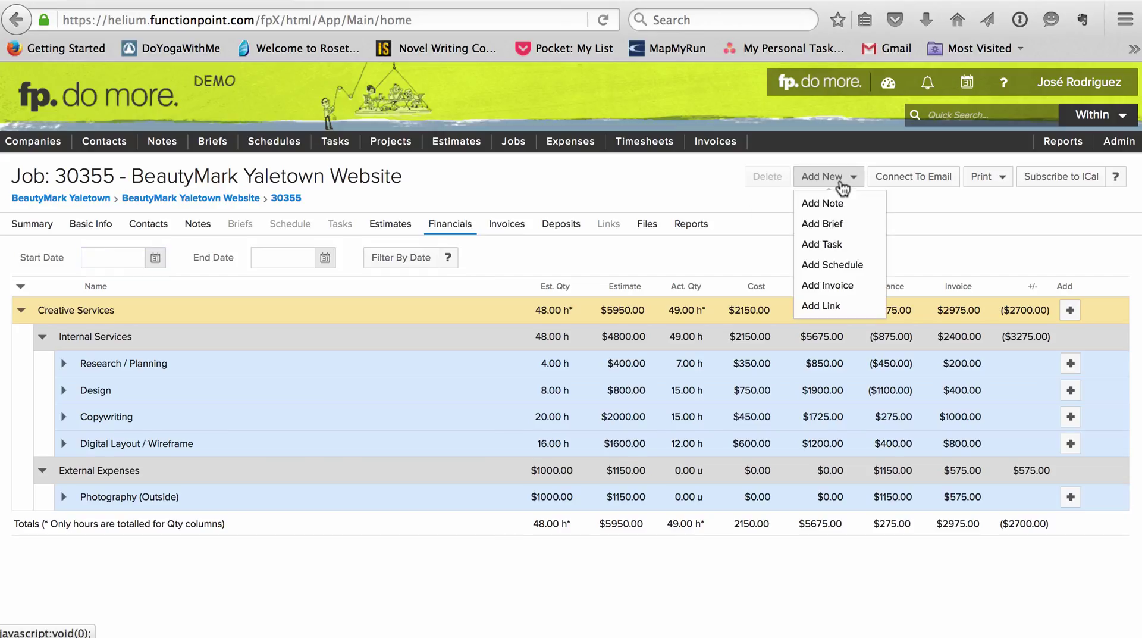
pyautogui.click(836, 286)
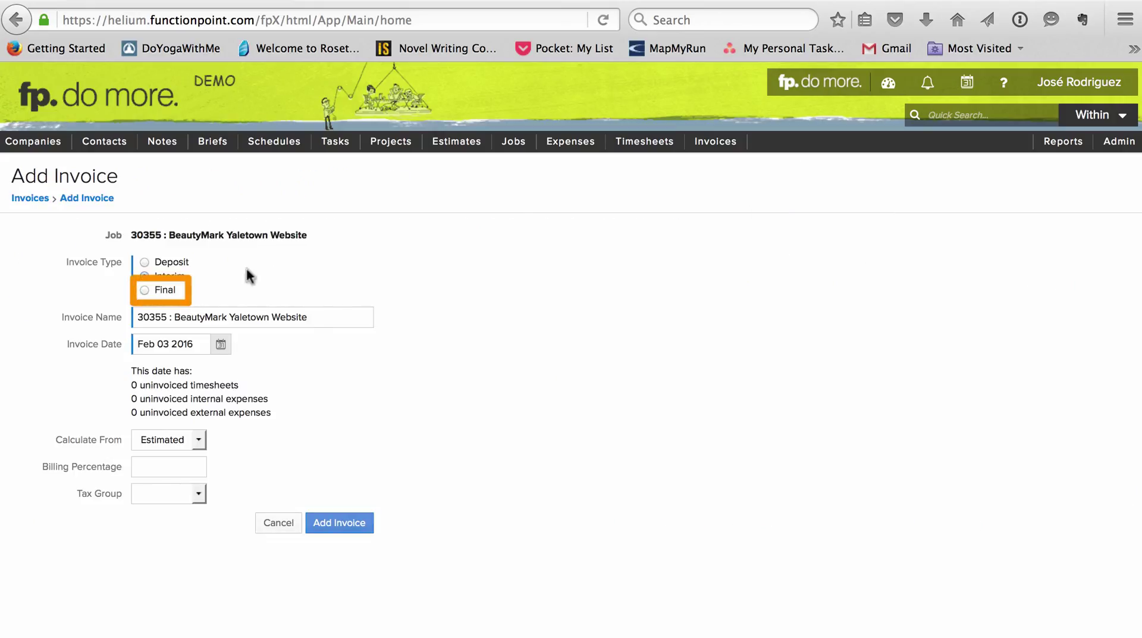
pyautogui.click(199, 434)
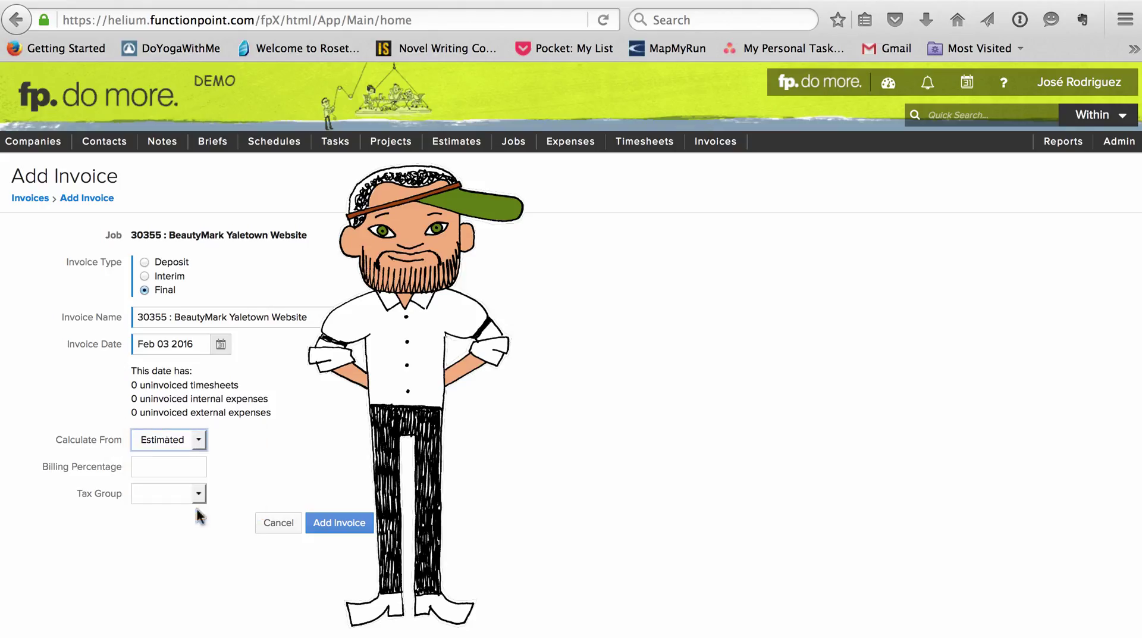
pyautogui.click(339, 523)
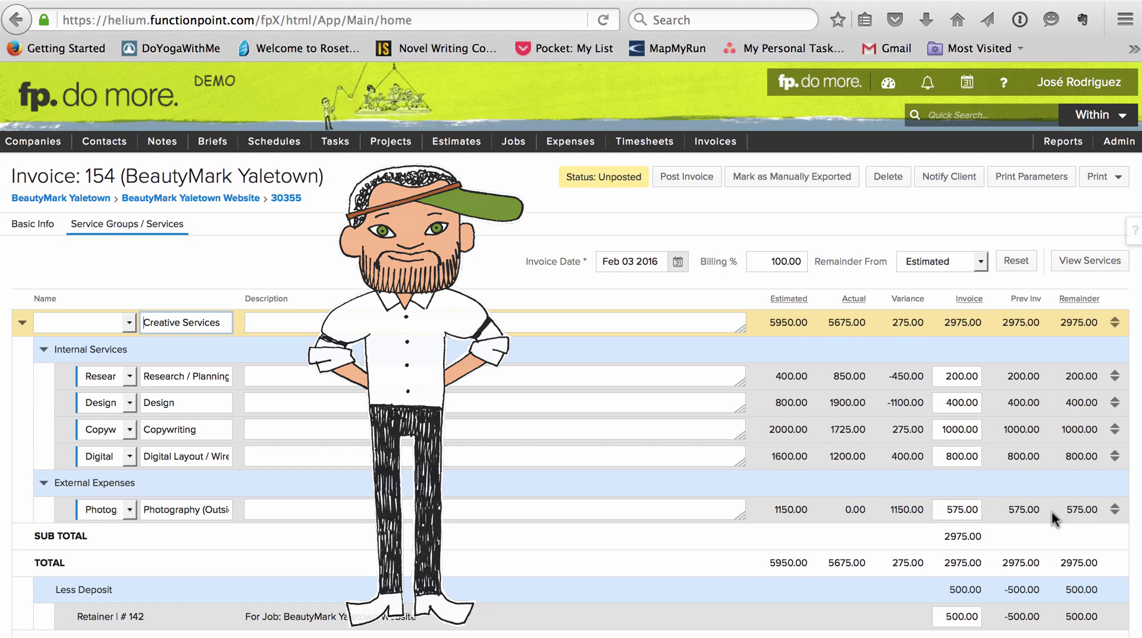
pyautogui.scroll(-2, 1051, 511)
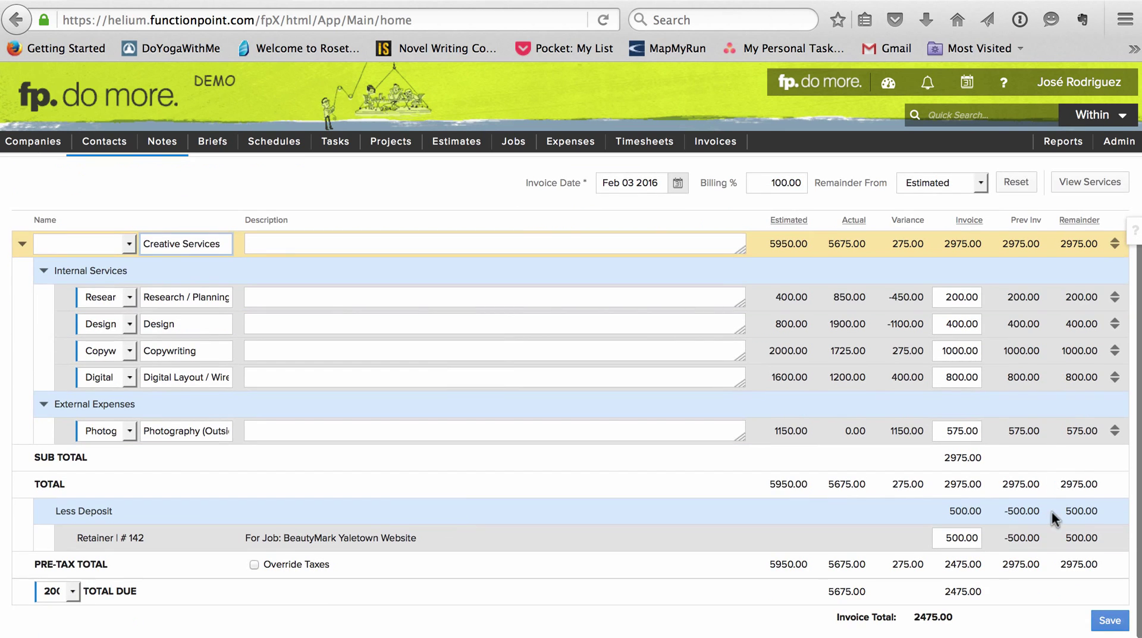
pyautogui.click(1108, 622)
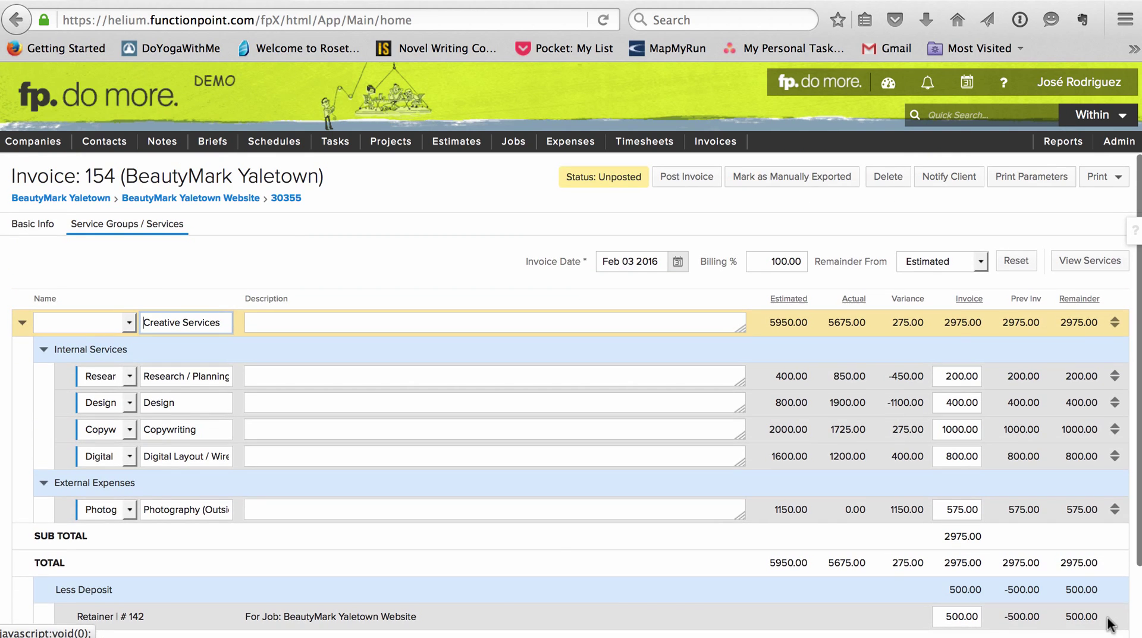
# Step: Email invoice 154 to the client and post it
pyautogui.click(950, 176)
pyautogui.click(770, 613)
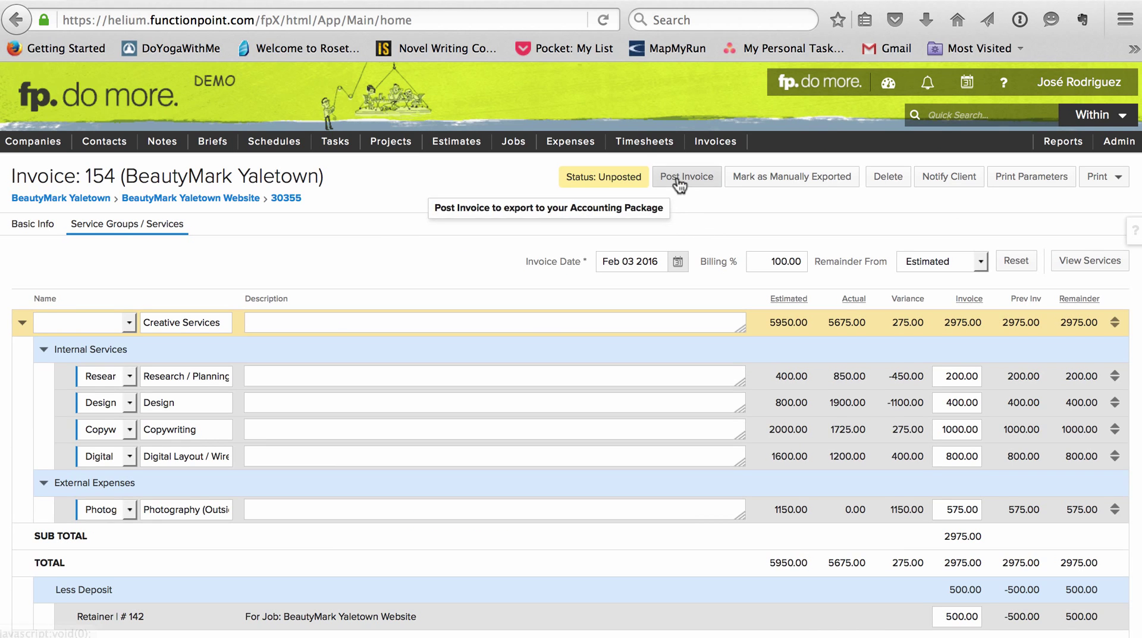
pyautogui.click(686, 181)
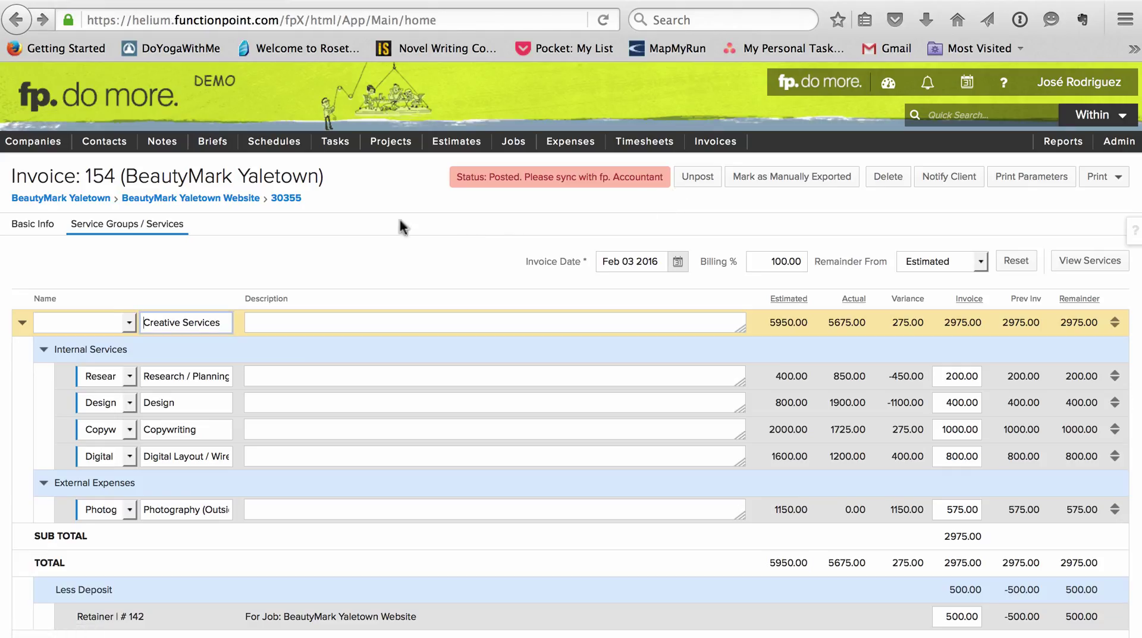
# Step: Set job 30355's status to Closed
pyautogui.click(250, 197)
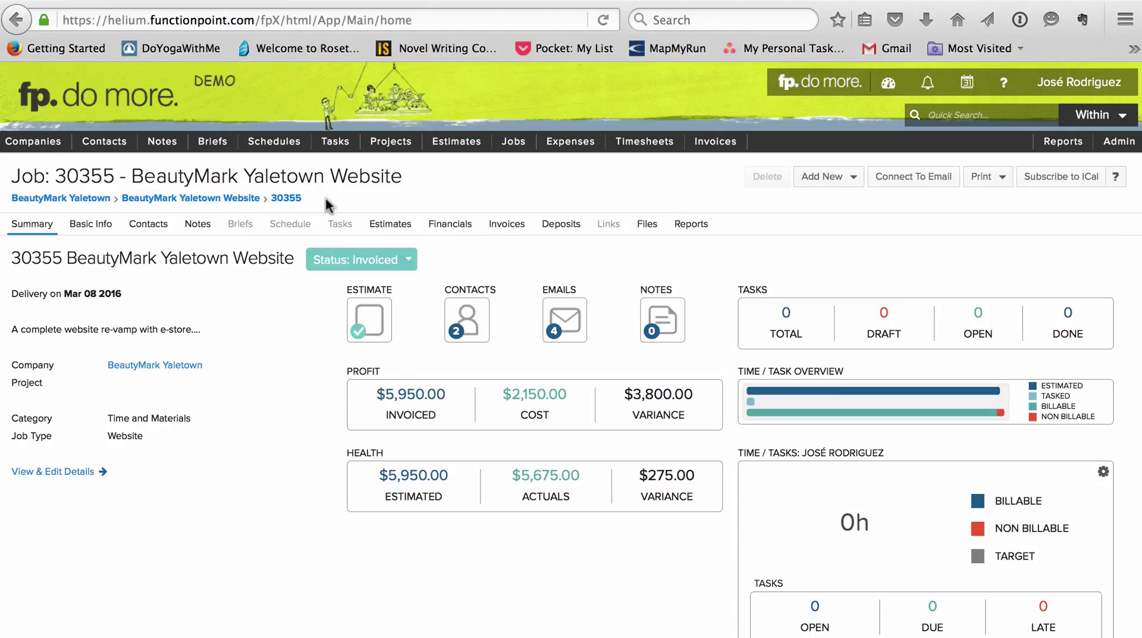
pyautogui.click(411, 262)
pyautogui.click(330, 410)
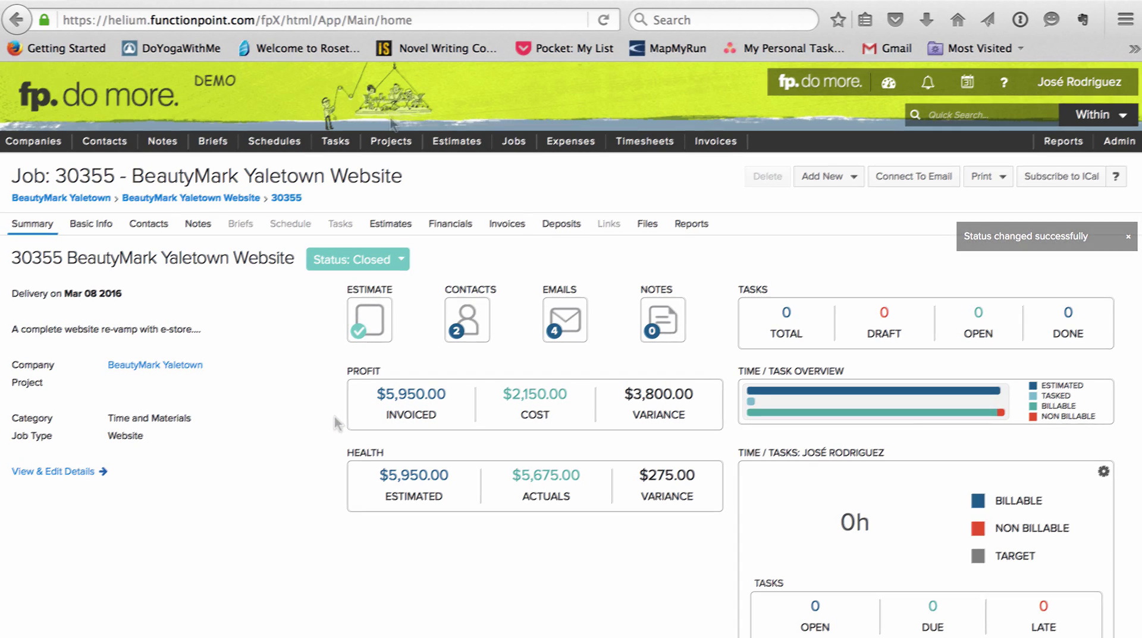
pyautogui.moveTo(392, 141)
pyautogui.moveTo(401, 188)
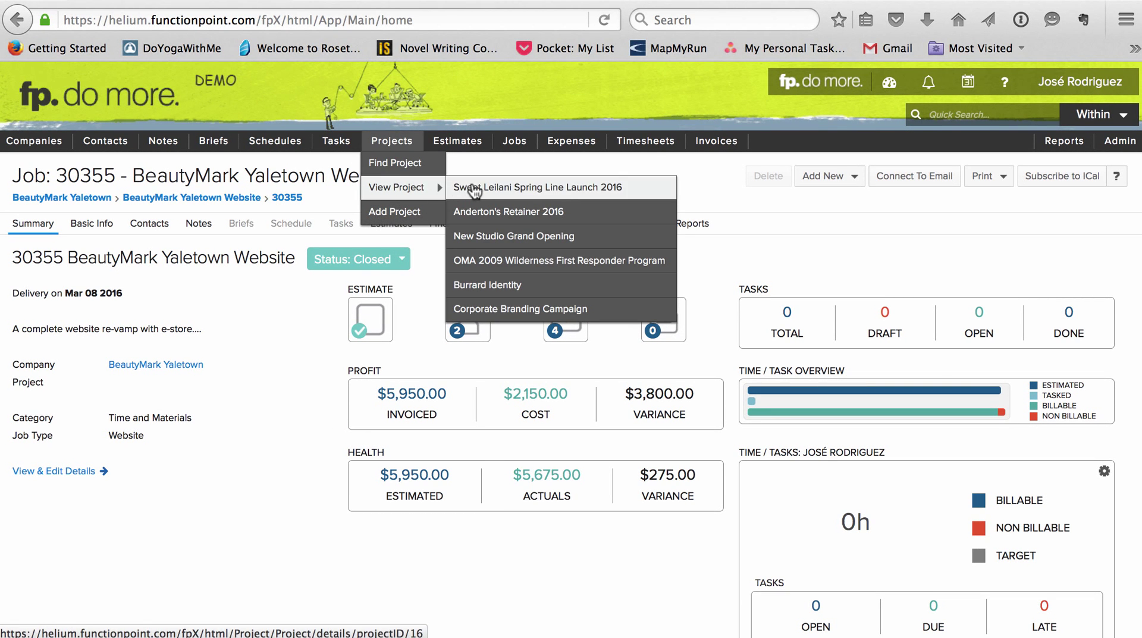
# Step: Create and save a $10,000 deposit invoice for the Sweet Leilani Spring Line Launch 2016 project
pyautogui.click(487, 188)
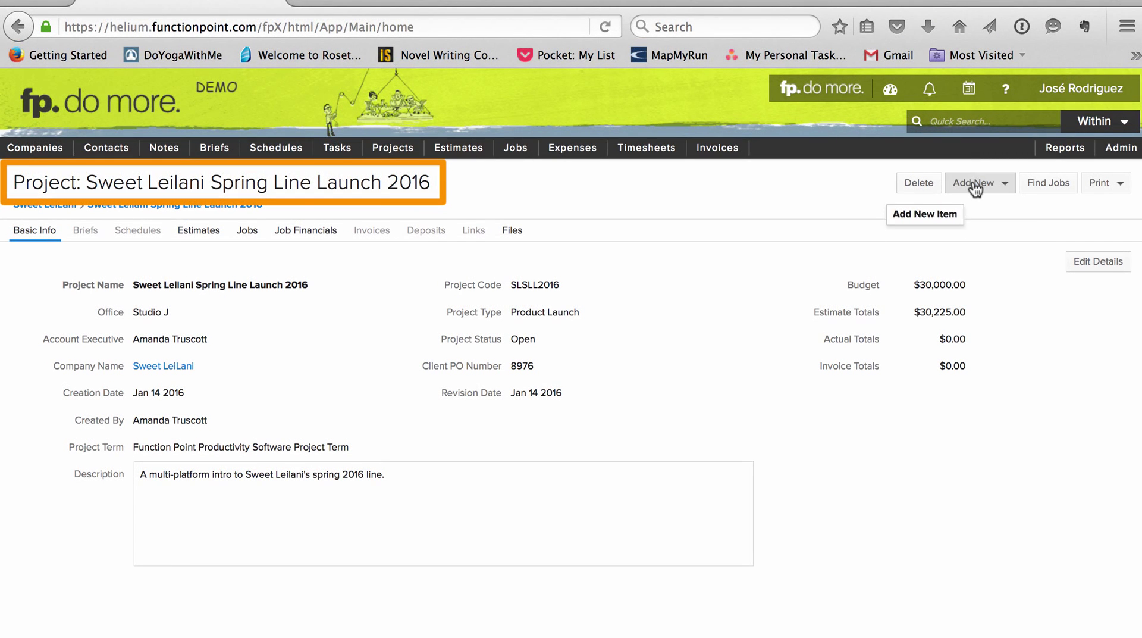
pyautogui.click(973, 177)
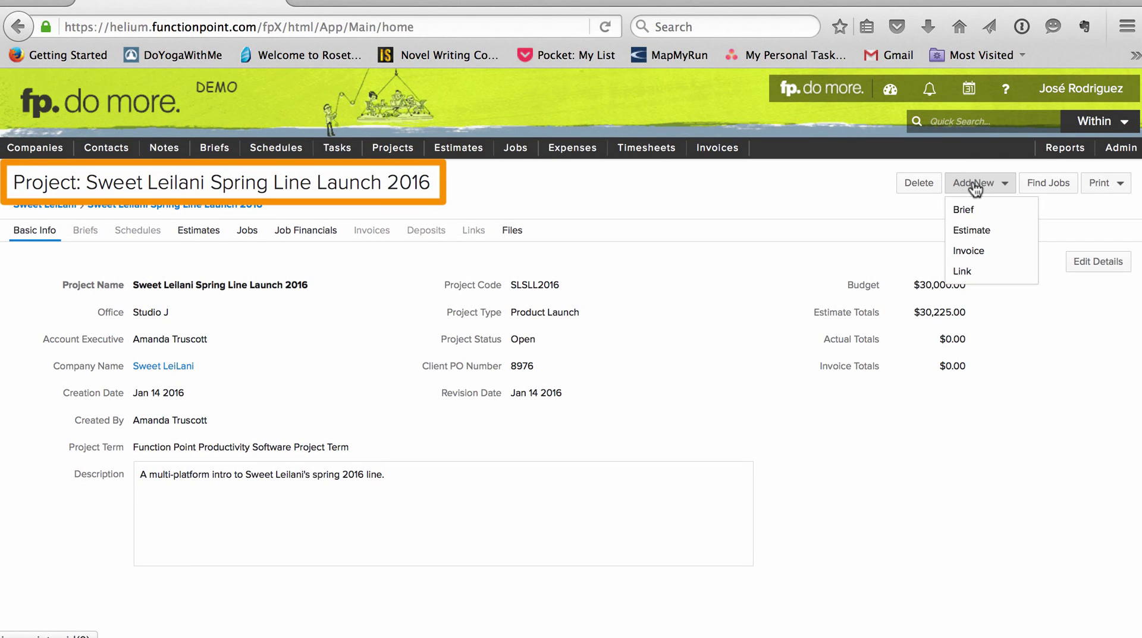
pyautogui.click(964, 251)
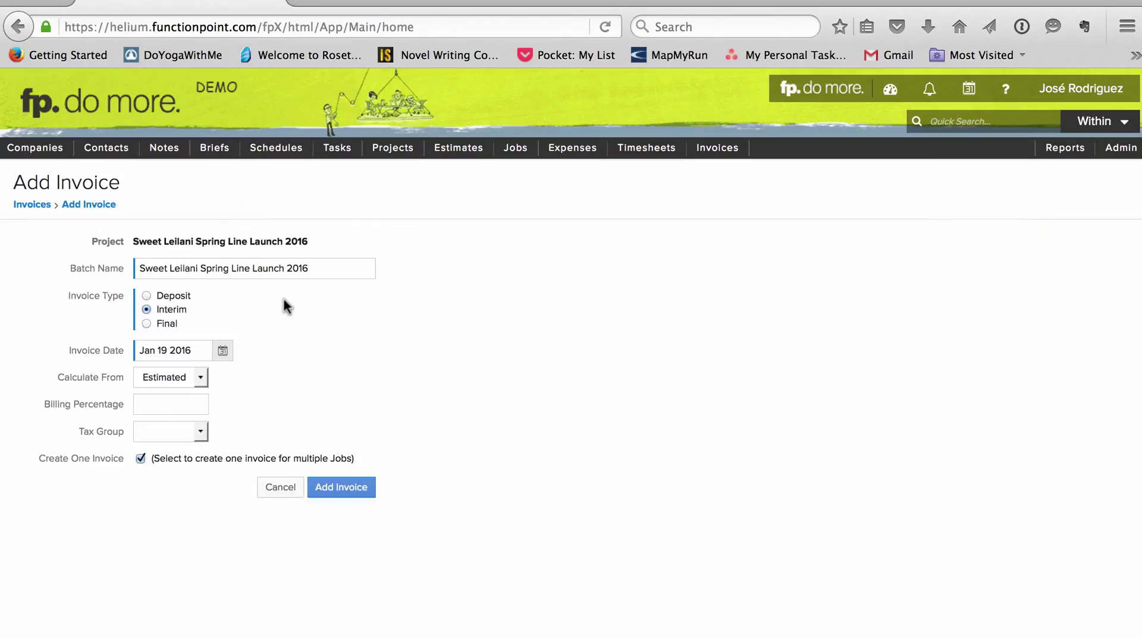
pyautogui.click(146, 296)
pyautogui.click(155, 349)
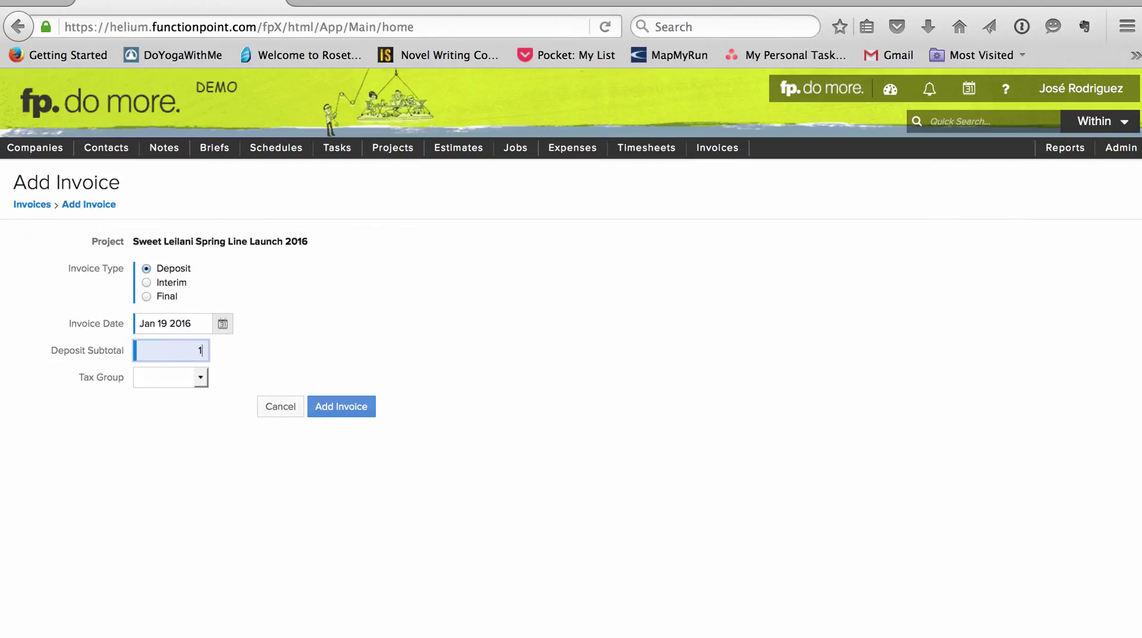
pyautogui.write('10000')
pyautogui.click(340, 406)
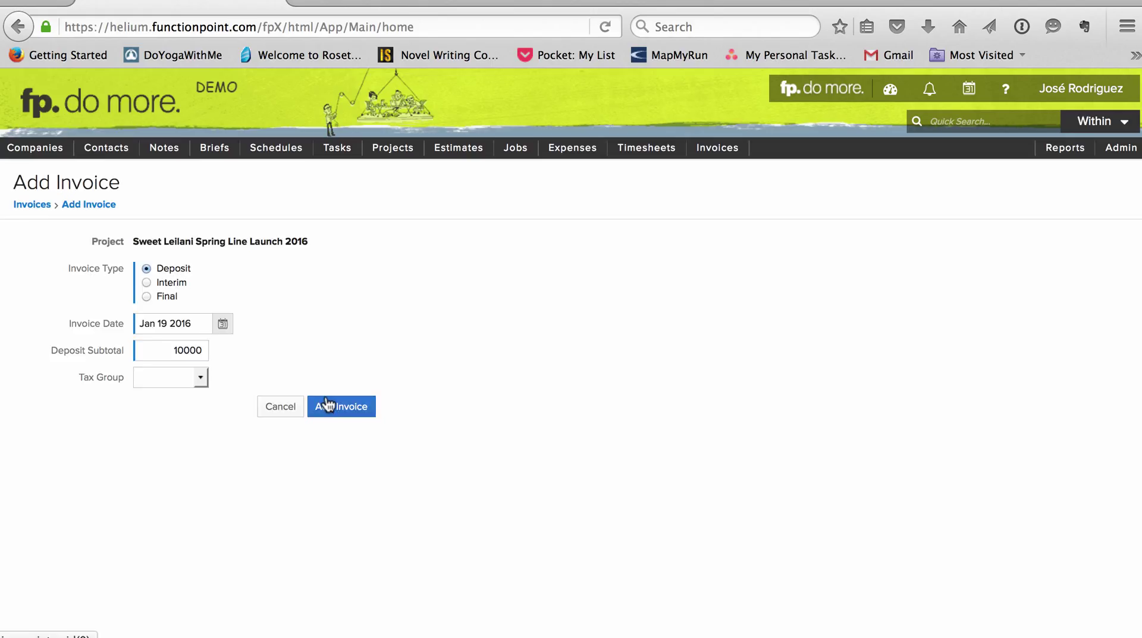
pyautogui.write('A')
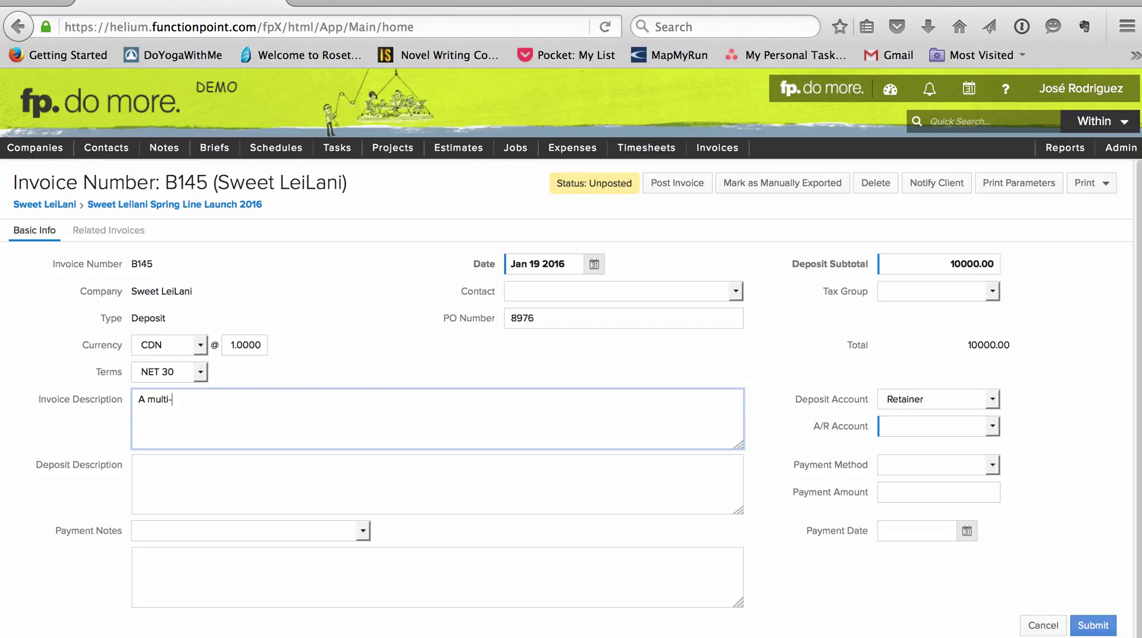
pyautogui.write('multi-')
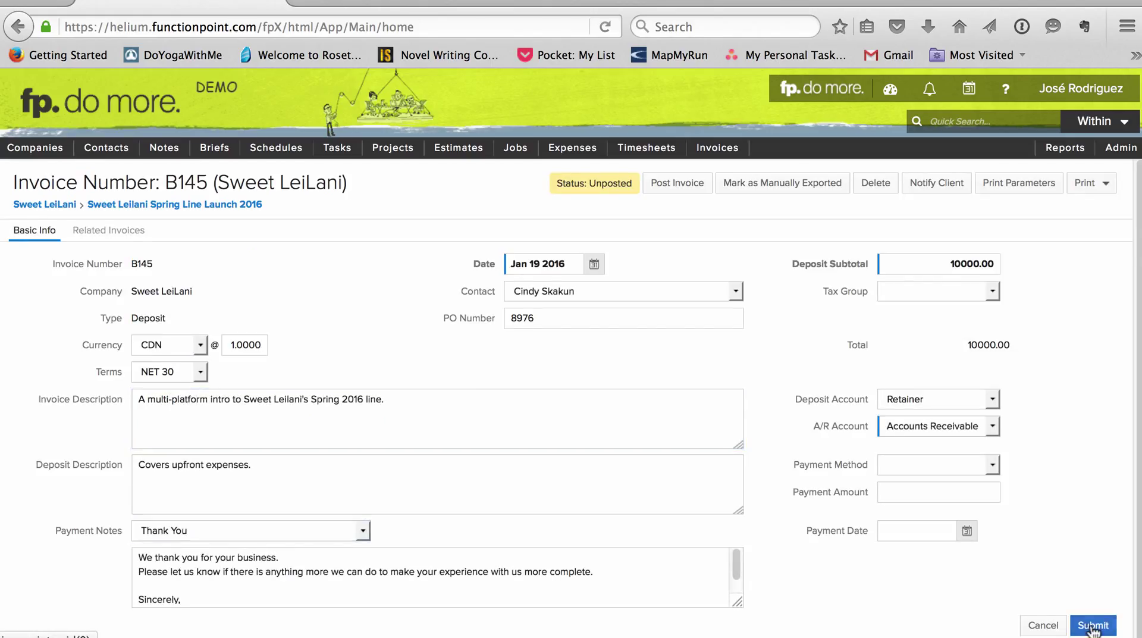
pyautogui.click(1092, 625)
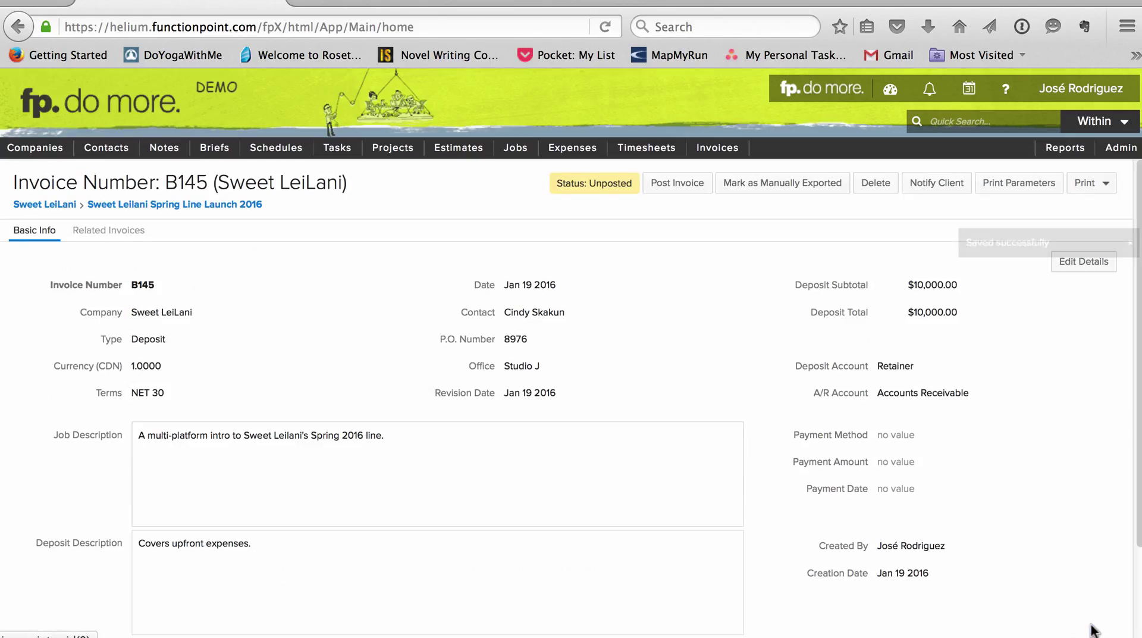
# Step: Preview deposit invoice B145 as a PDF, then email it to the client and post it
pyautogui.click(1109, 190)
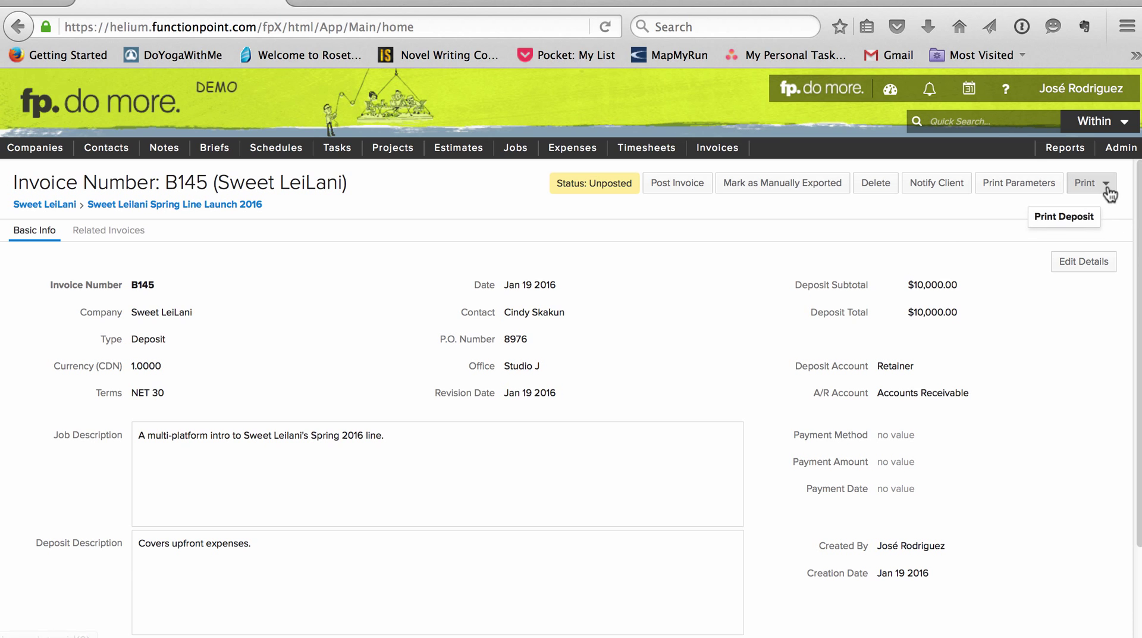
pyautogui.click(1107, 220)
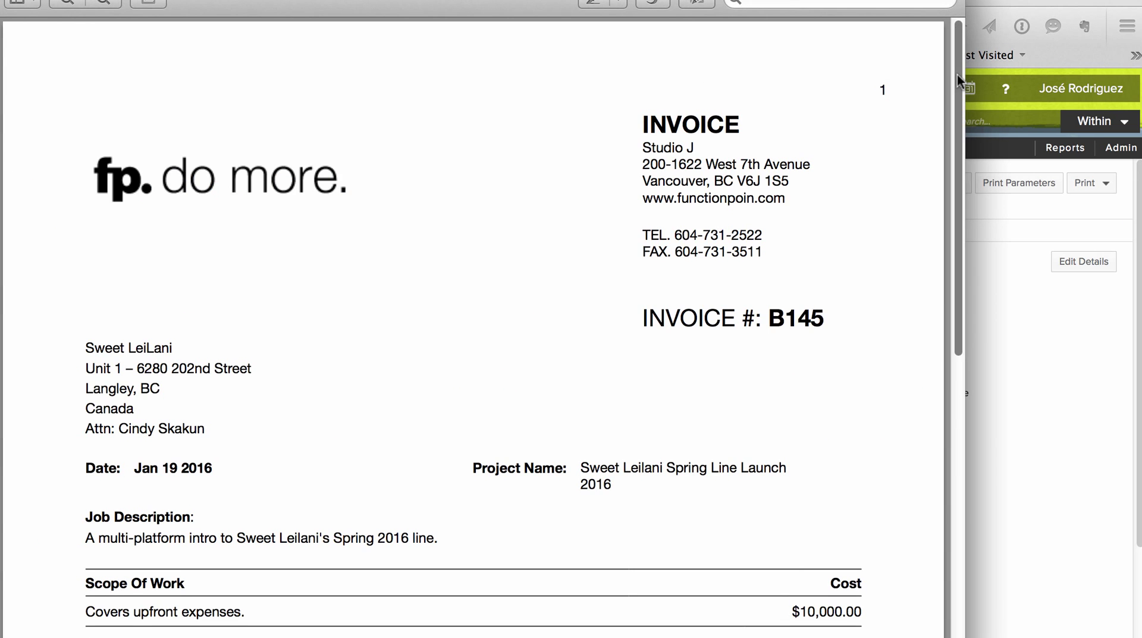
pyautogui.moveTo(957, 74); pyautogui.dragTo(952, 201)
pyautogui.click(976, 246)
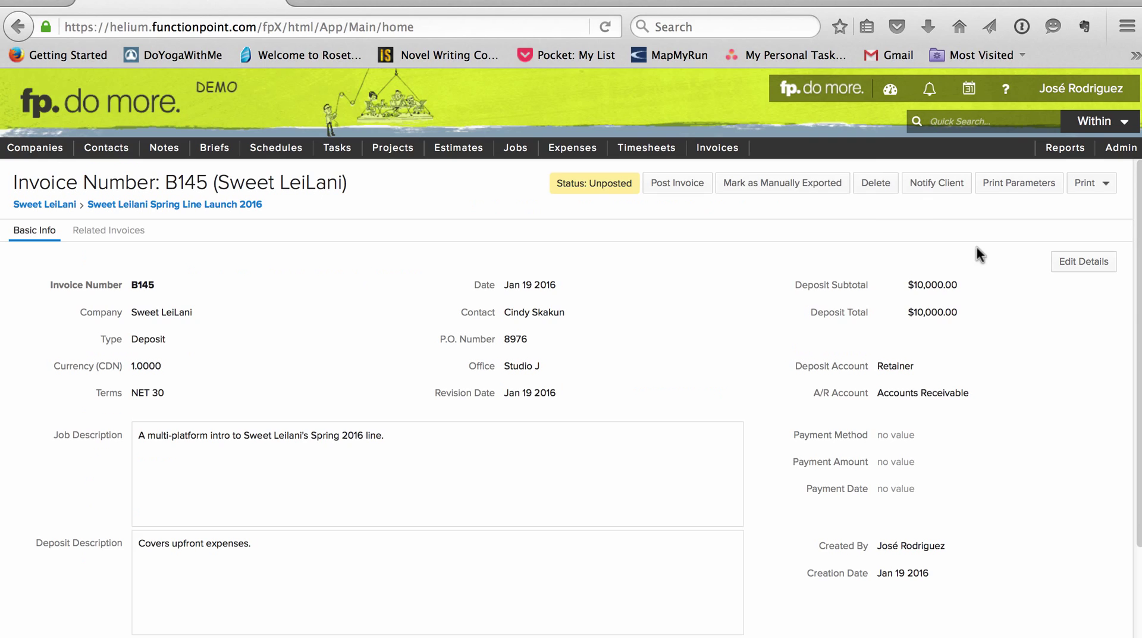
pyautogui.click(939, 184)
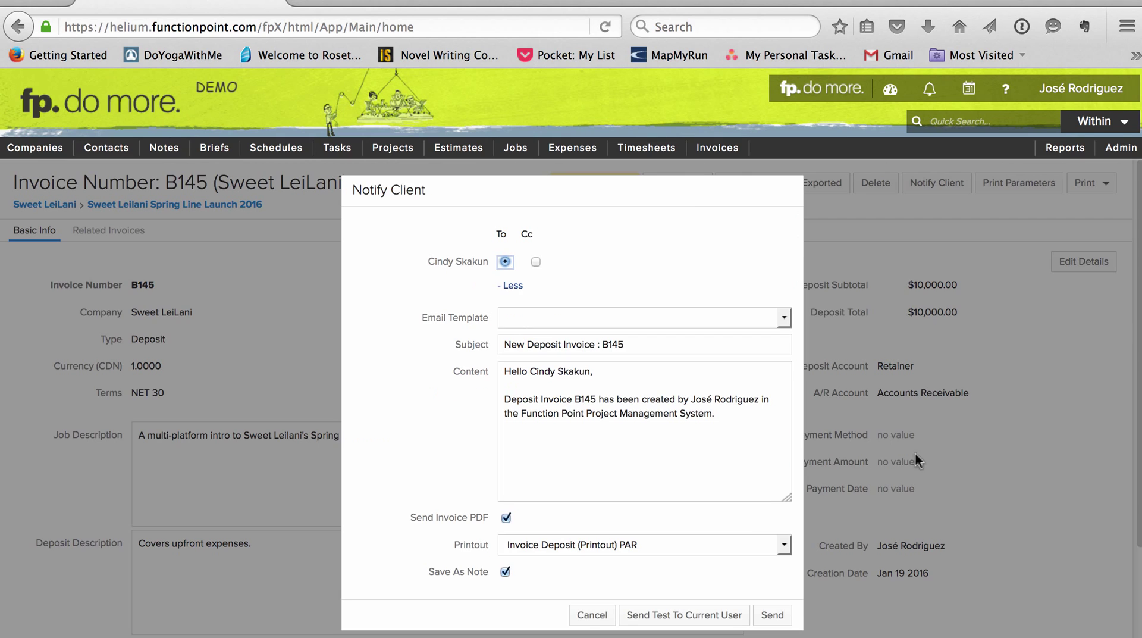
pyautogui.click(774, 614)
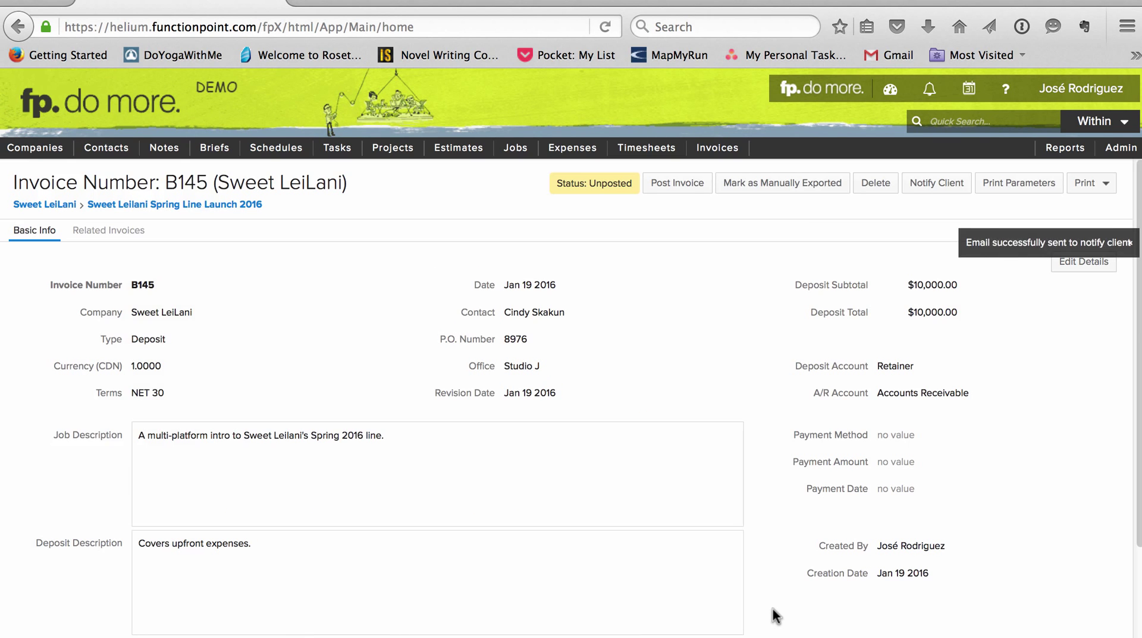
pyautogui.click(684, 186)
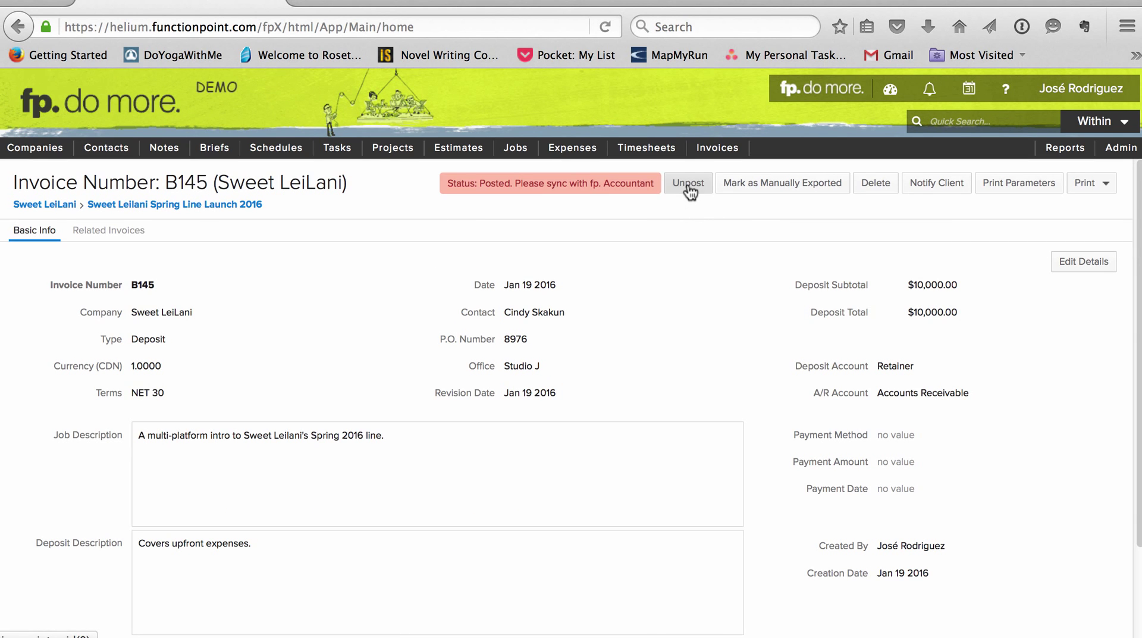
# Step: Start a 50% interim invoice from the Sweet Leilani project
pyautogui.click(200, 207)
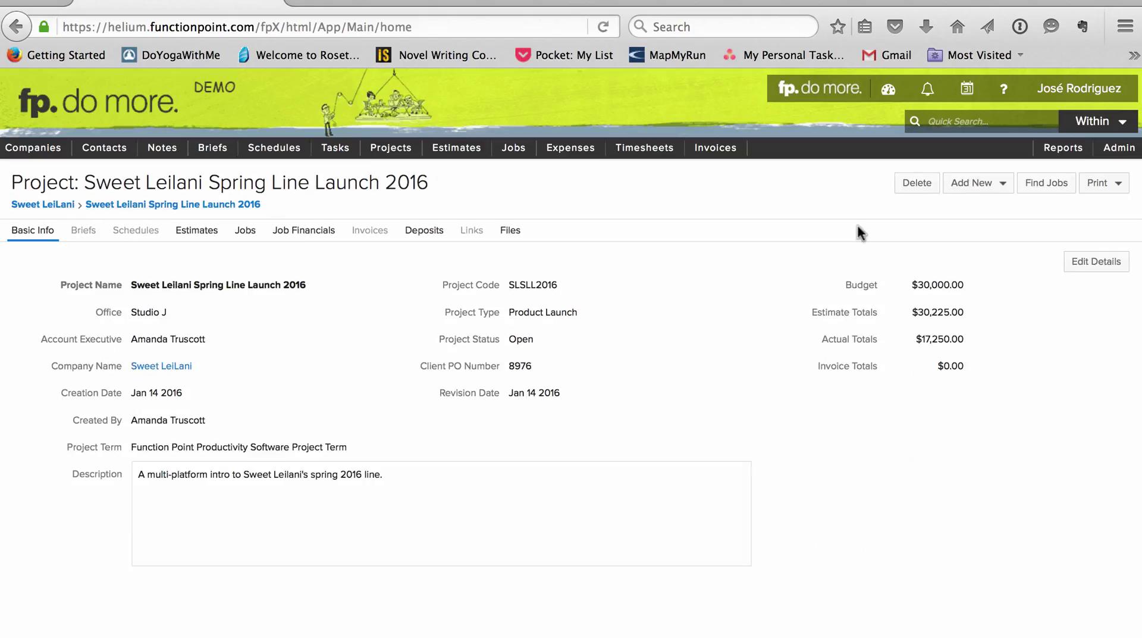
pyautogui.click(988, 184)
pyautogui.click(982, 253)
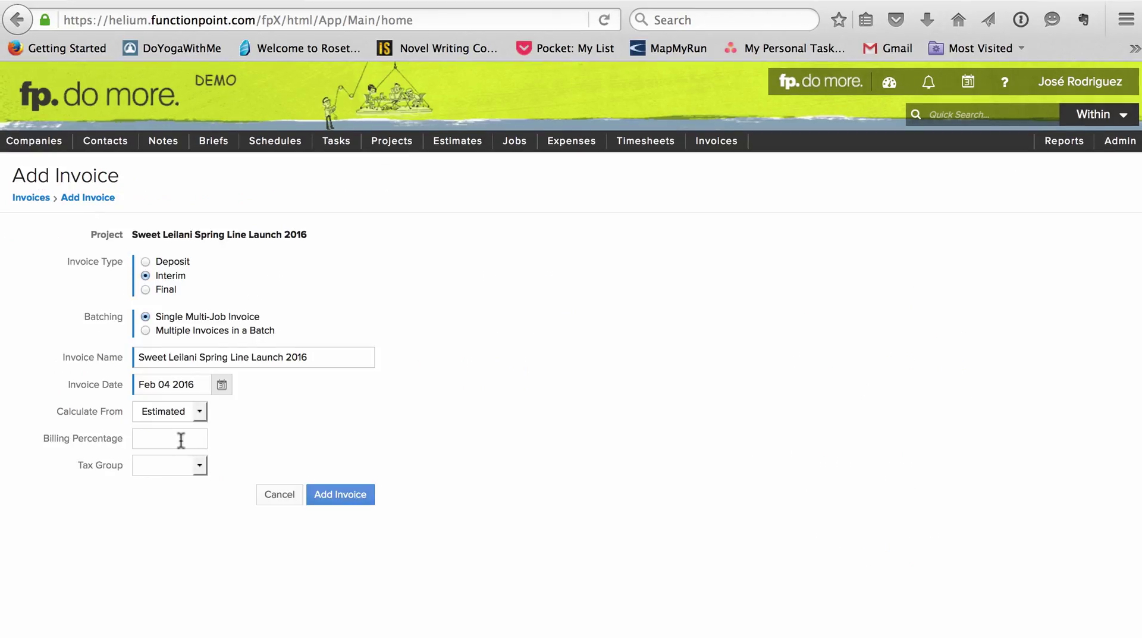
pyautogui.click(178, 445)
pyautogui.write('50')
pyautogui.click(338, 491)
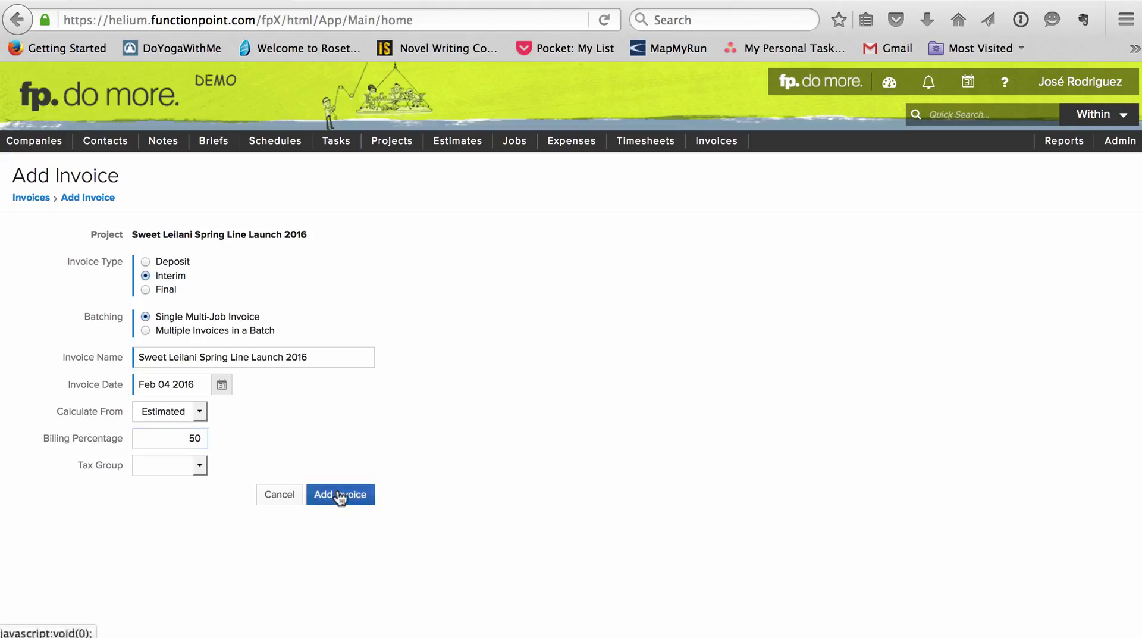
# Step: Add all four project jobs to the interim invoice
pyautogui.click(1038, 574)
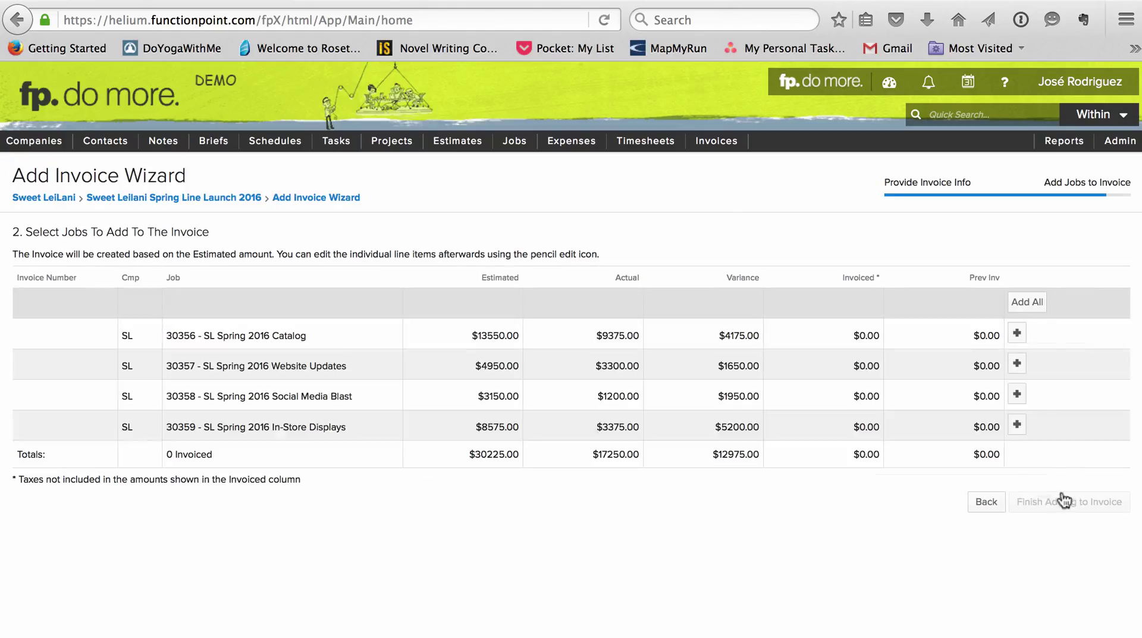
pyautogui.click(1018, 334)
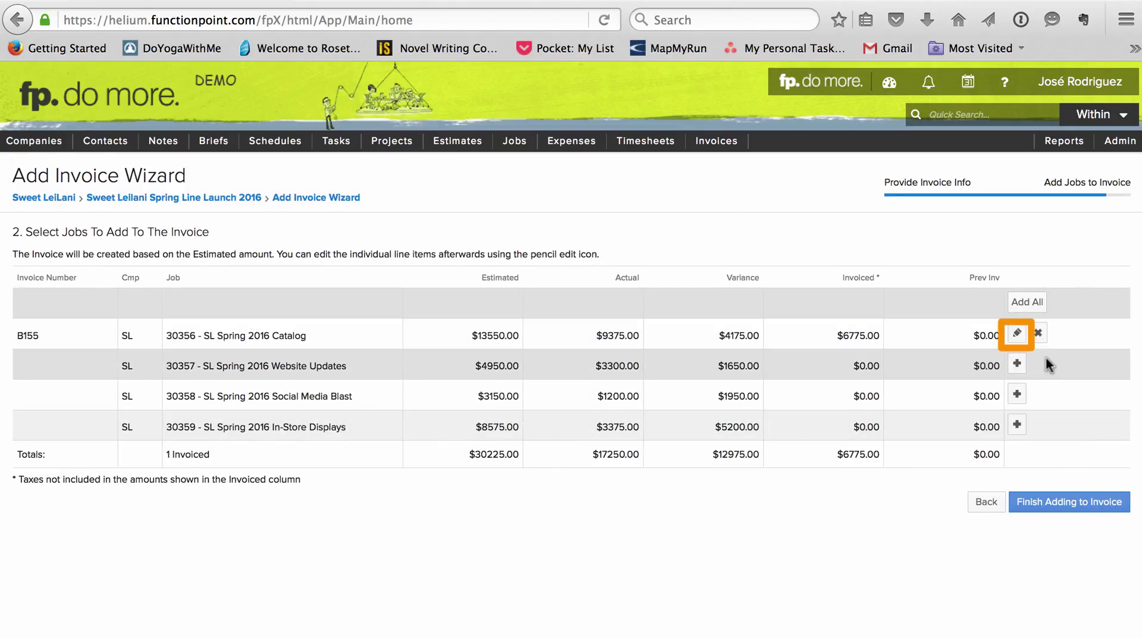
pyautogui.click(1038, 304)
pyautogui.click(768, 432)
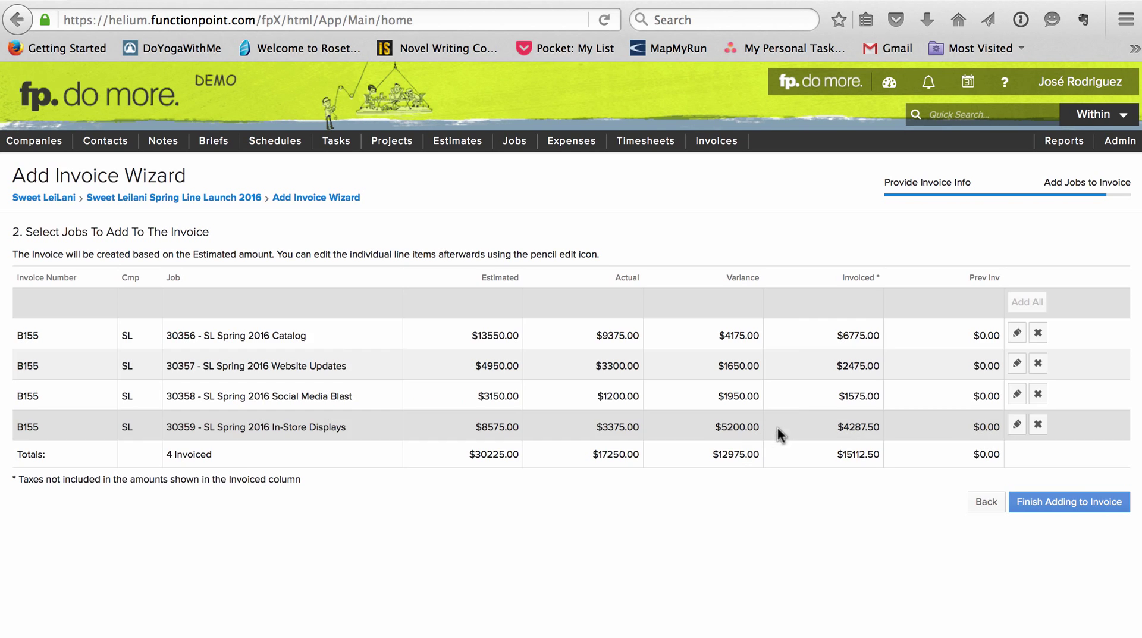
# Step: Apply the deposit deduction on the Catalog and Website Updates job lines
pyautogui.click(1017, 333)
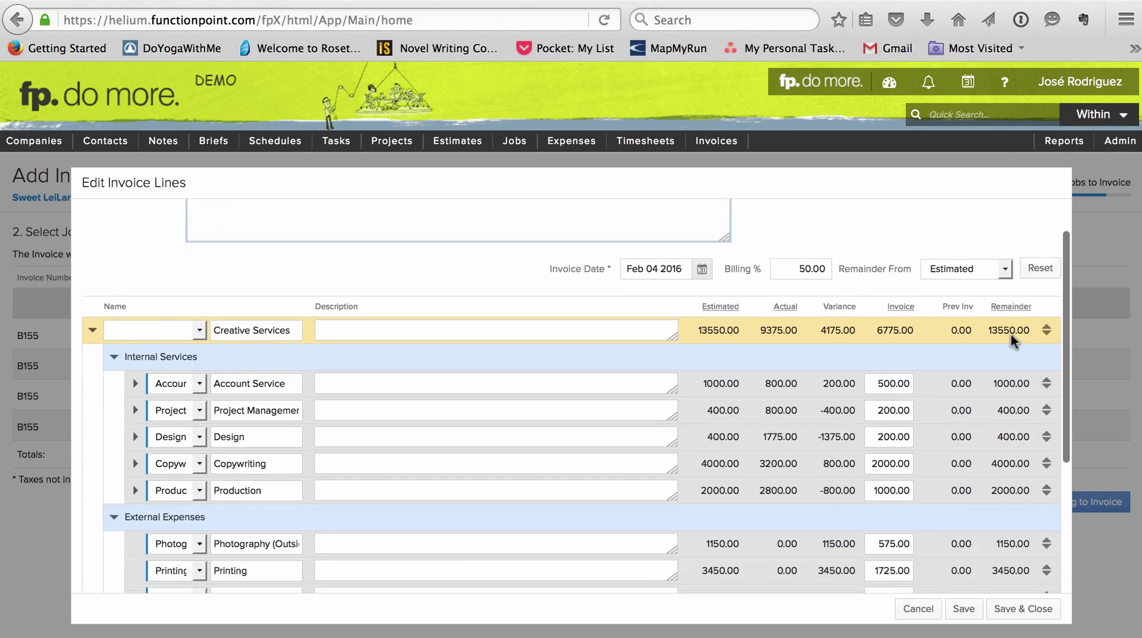
pyautogui.scroll(-5, 1014, 341)
pyautogui.click(888, 506)
pyautogui.write('1500')
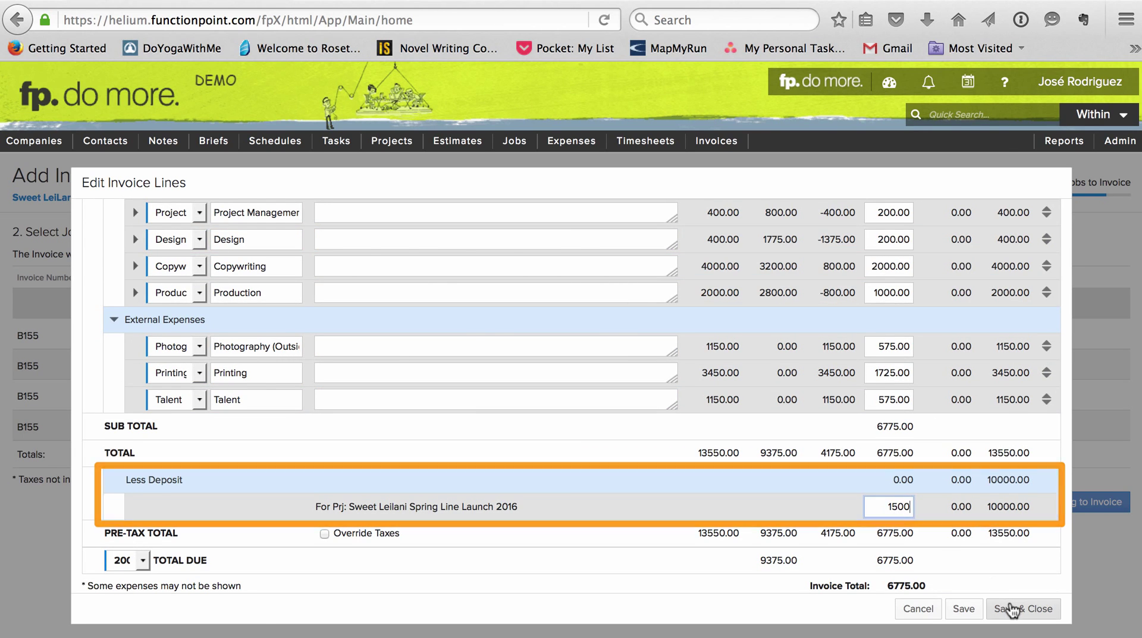
pyautogui.click(1013, 608)
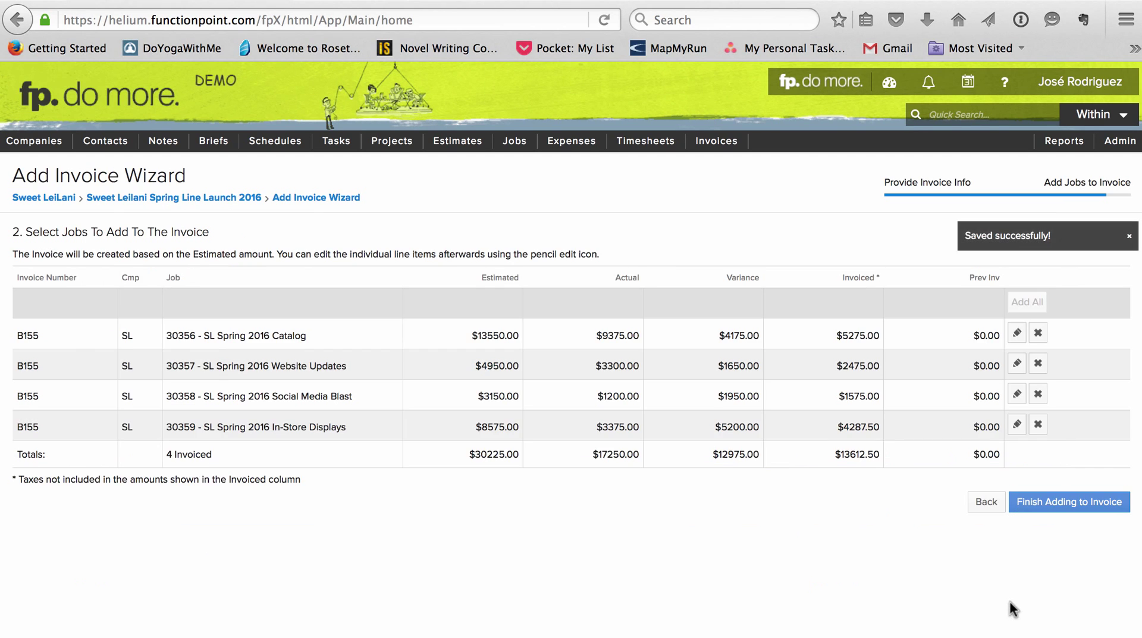
pyautogui.click(1017, 363)
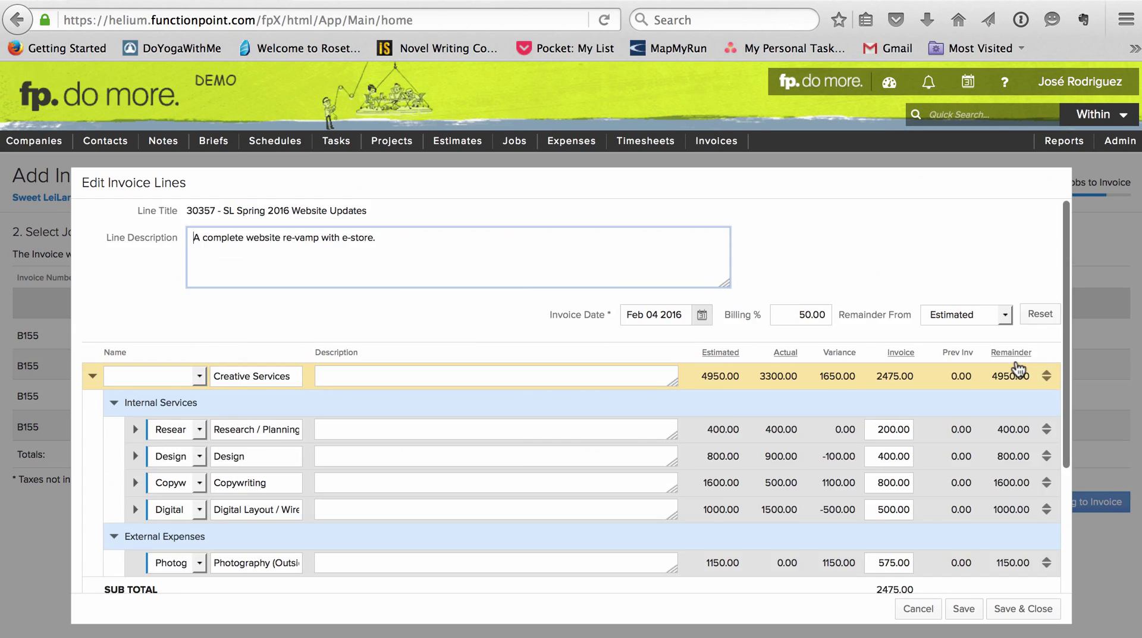
pyautogui.scroll(-3, 1019, 366)
pyautogui.click(889, 506)
pyautogui.write('1500')
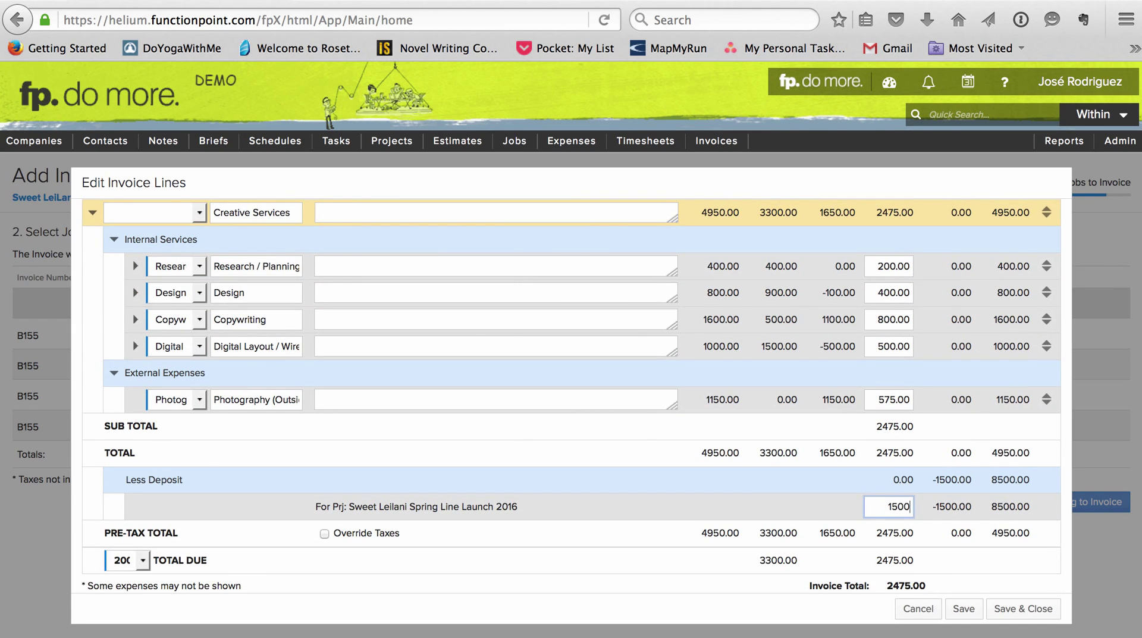
pyautogui.click(1023, 608)
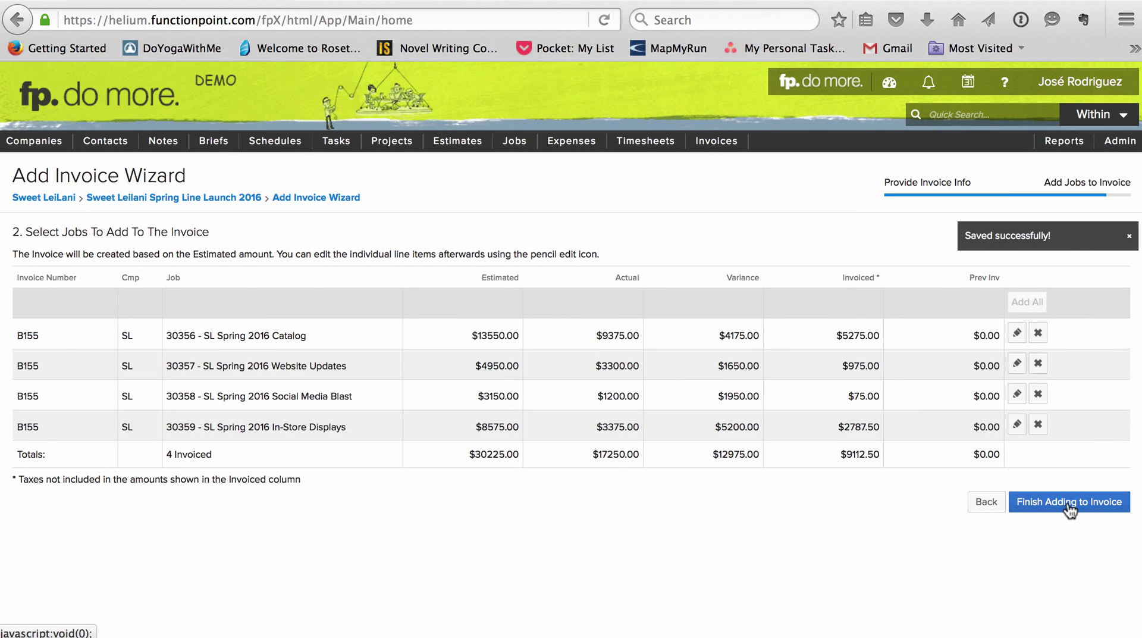
# Step: Finish invoice B155, email it to the client, and post it
pyautogui.click(1069, 502)
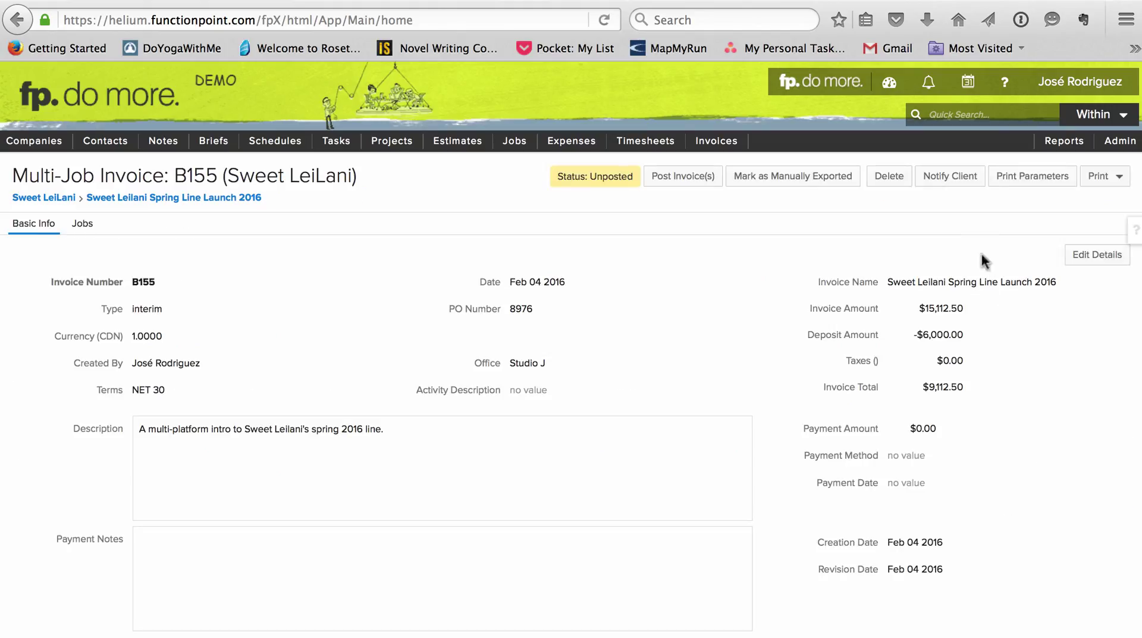
pyautogui.click(952, 176)
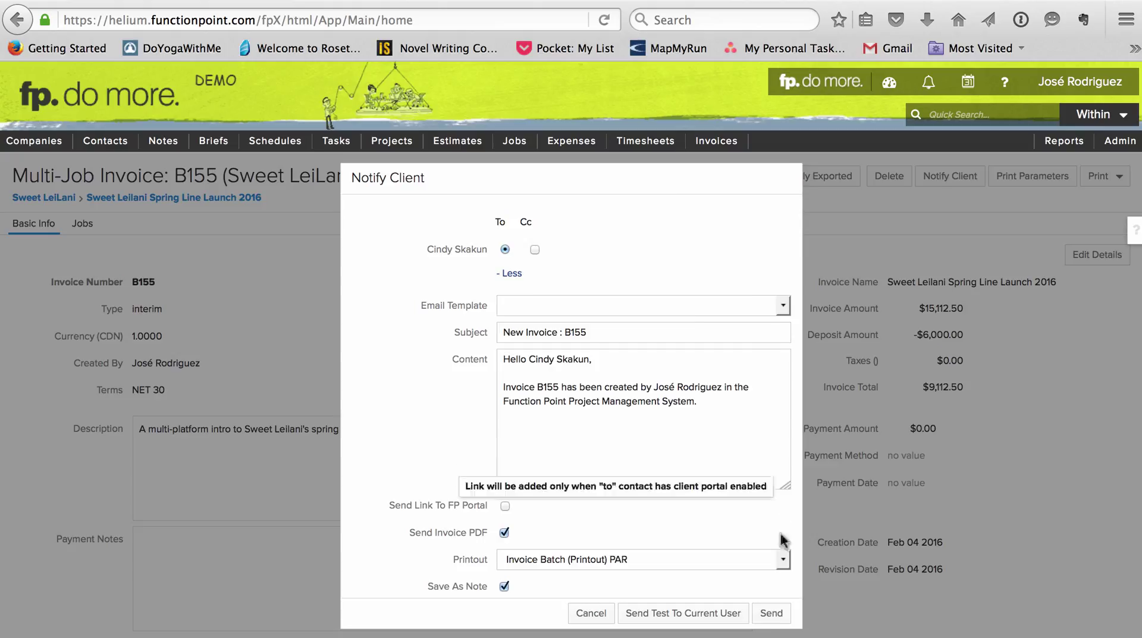
pyautogui.click(772, 612)
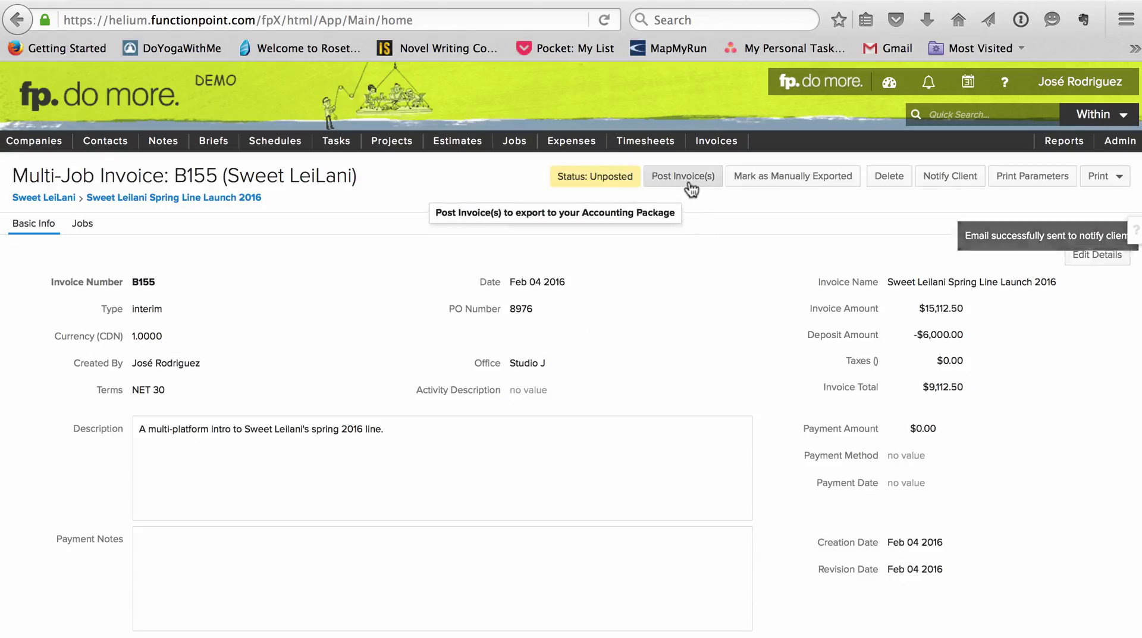
pyautogui.click(683, 176)
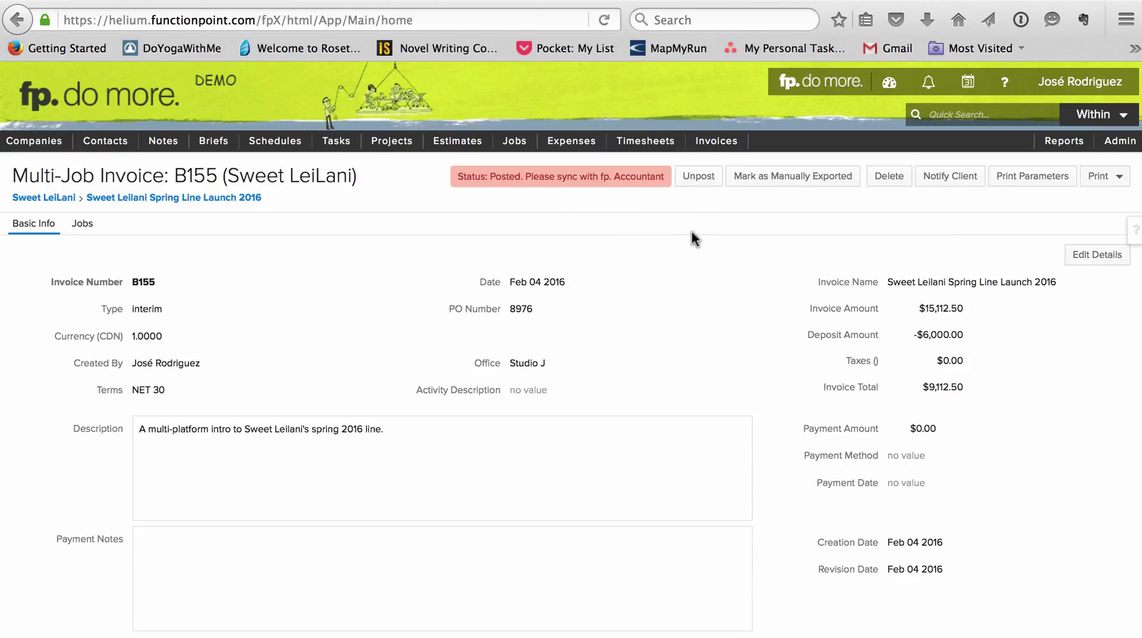
pyautogui.click(244, 199)
# Step: Create final invoice B156 from the remainder of estimates on all four jobs
pyautogui.click(982, 177)
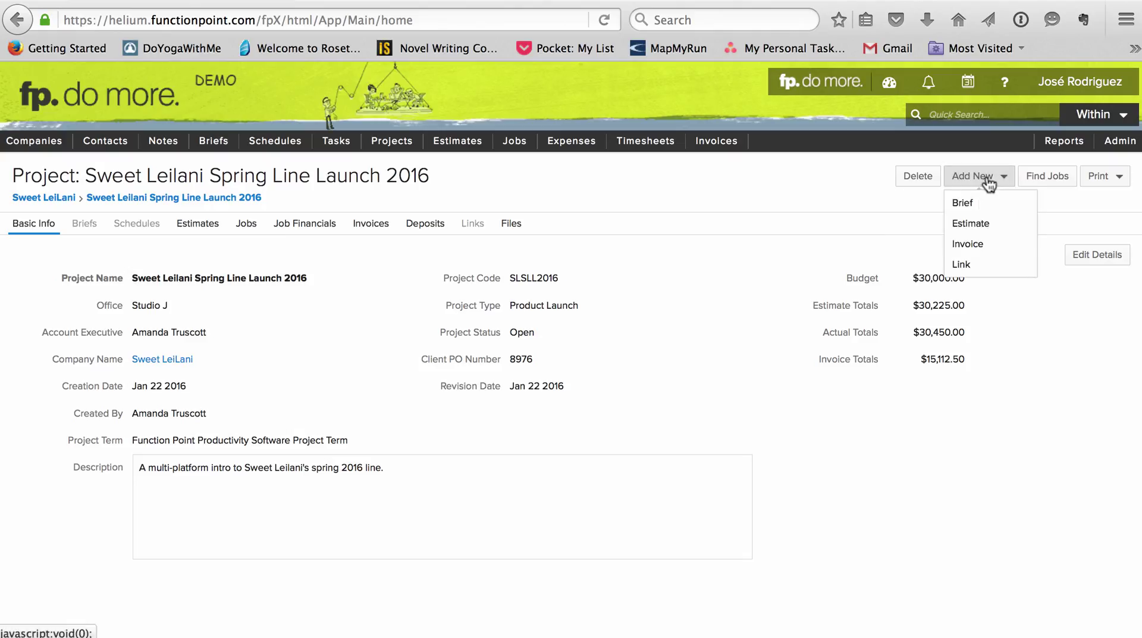
pyautogui.click(973, 245)
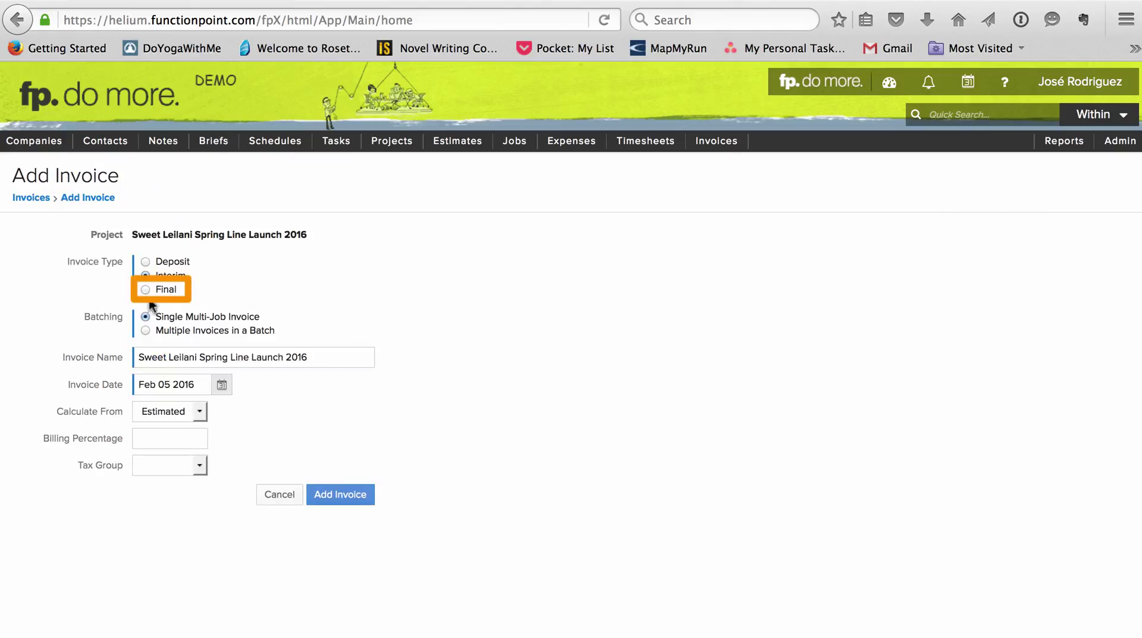
pyautogui.click(203, 413)
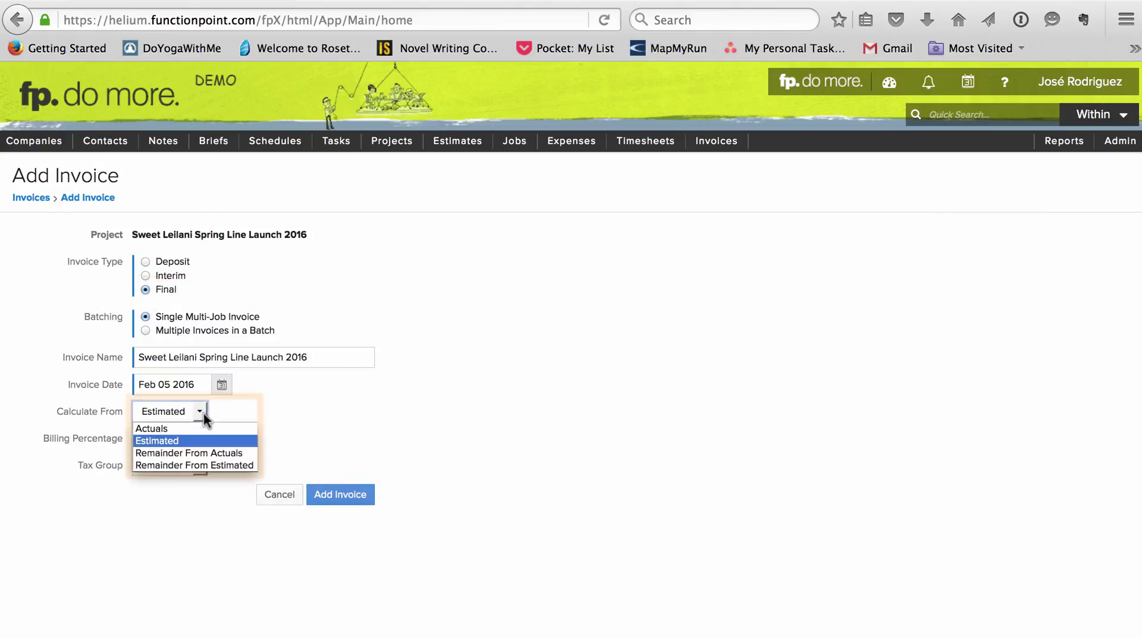
pyautogui.click(198, 467)
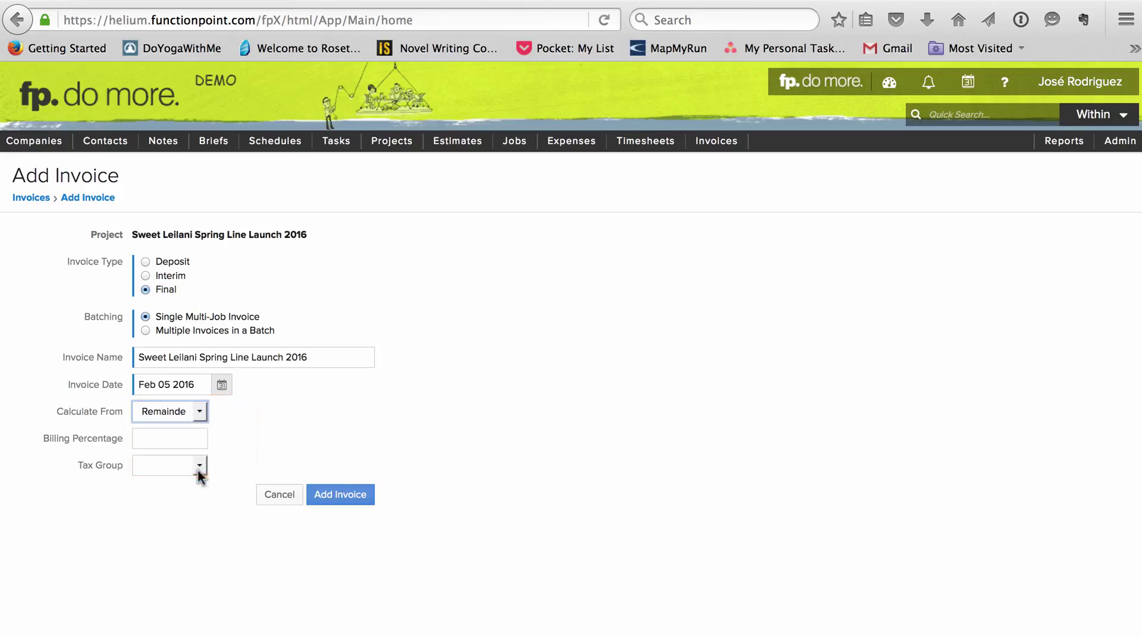
pyautogui.click(342, 496)
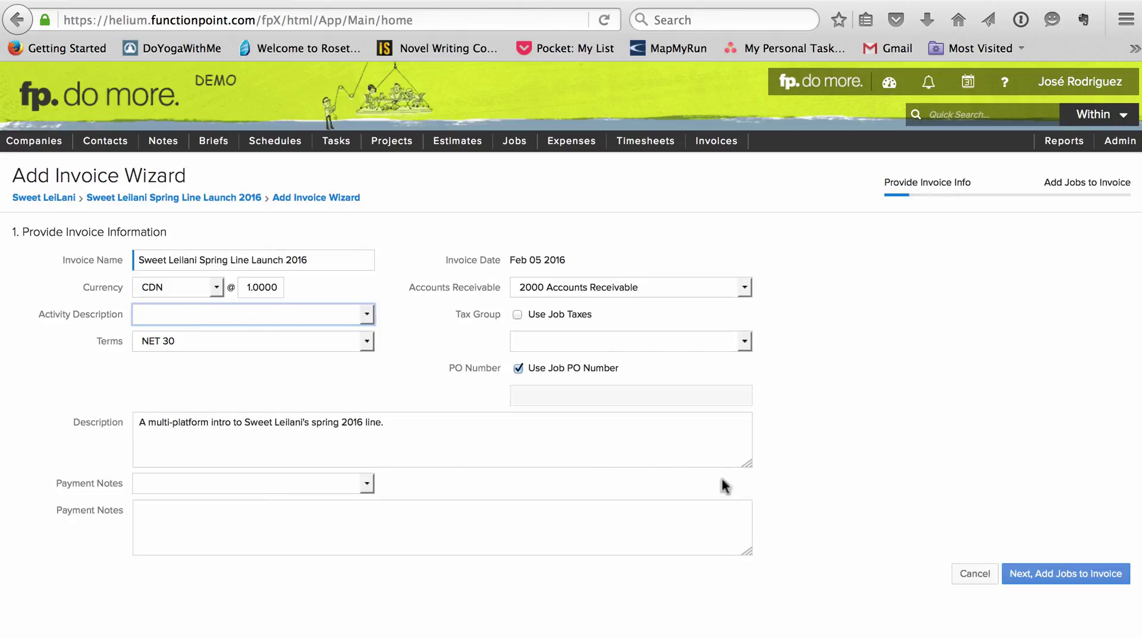
pyautogui.click(1015, 573)
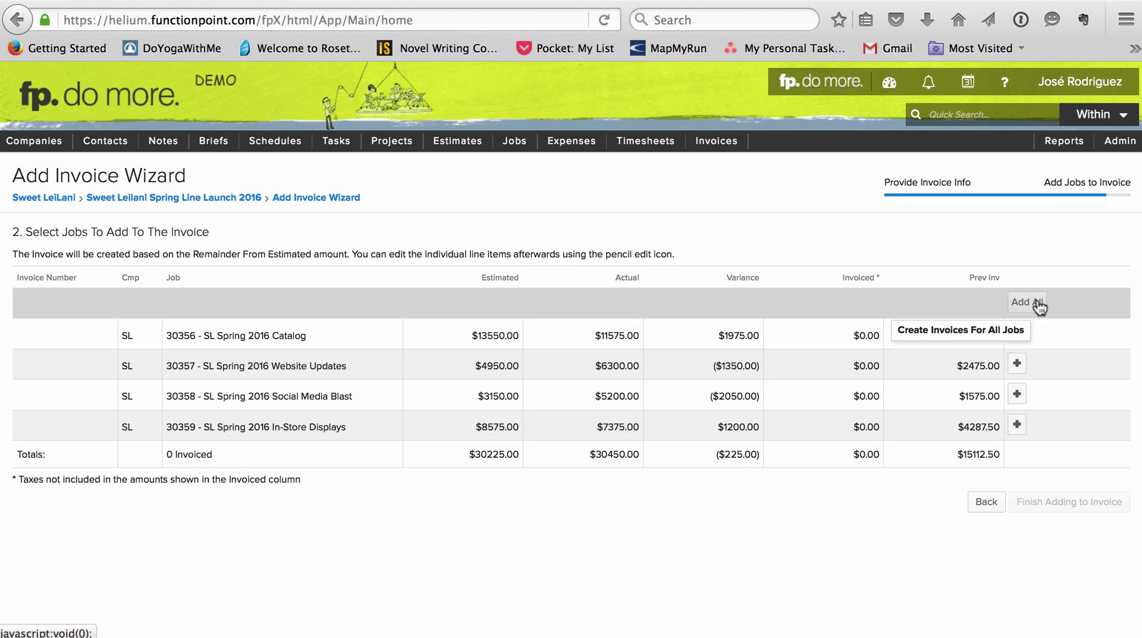
pyautogui.click(1032, 302)
pyautogui.click(770, 433)
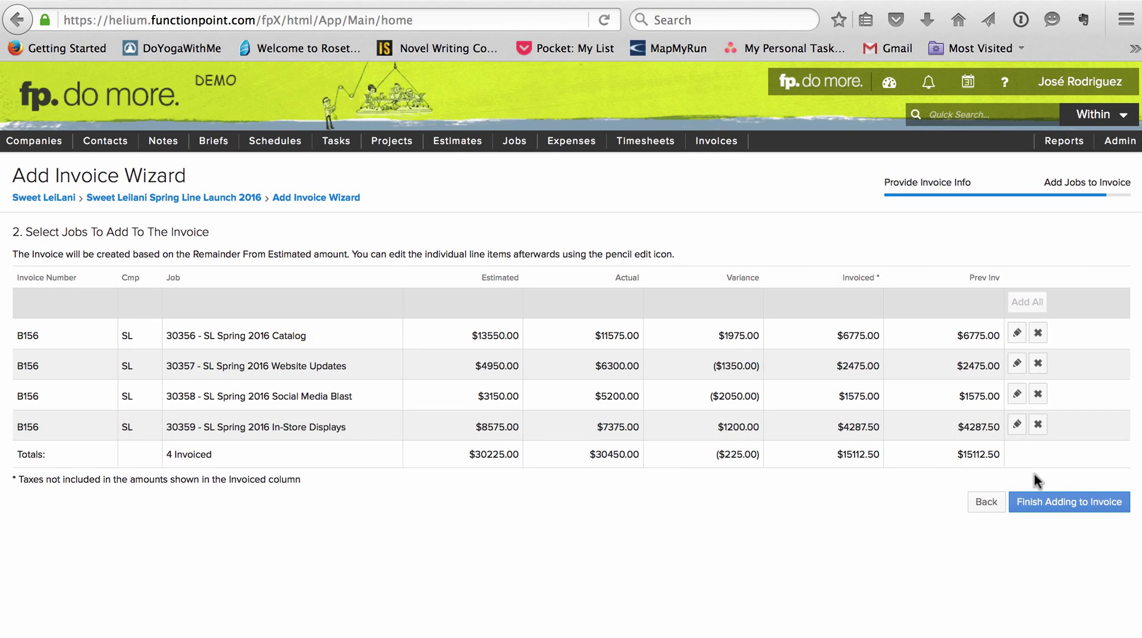
pyautogui.click(1058, 502)
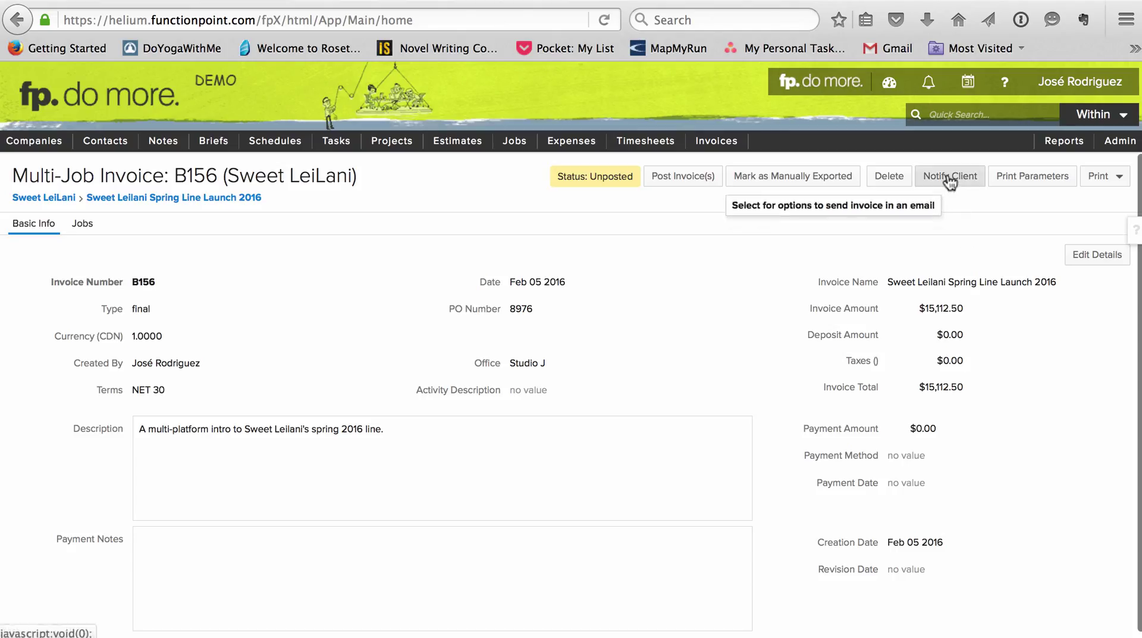
# Step: Email invoice B156 to the client contact and post it
pyautogui.click(950, 178)
pyautogui.click(505, 249)
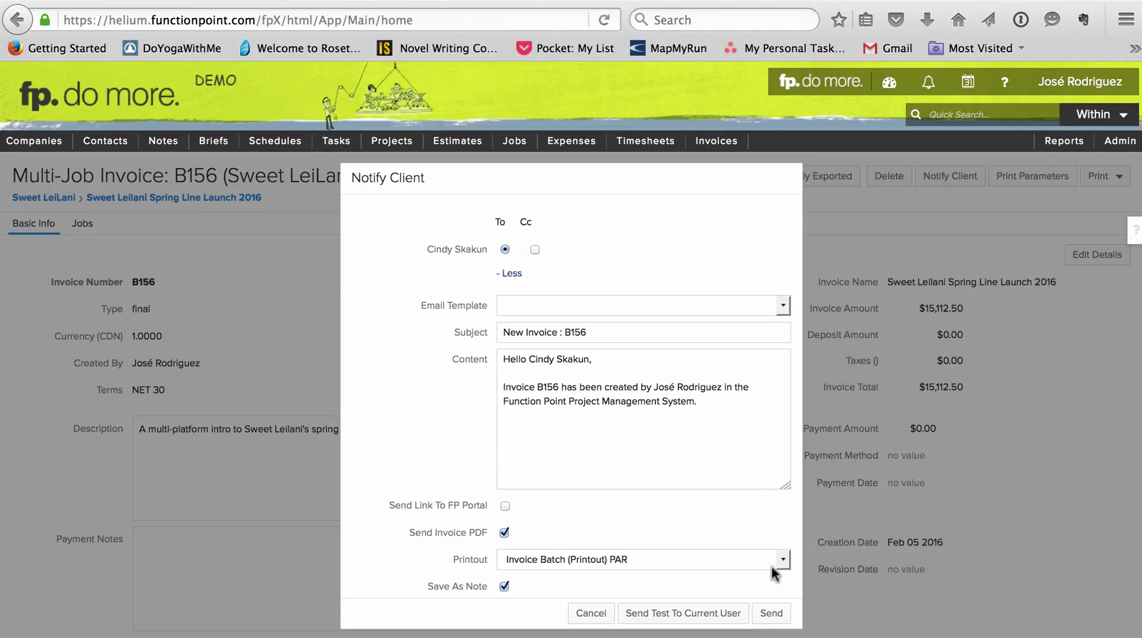
pyautogui.click(772, 612)
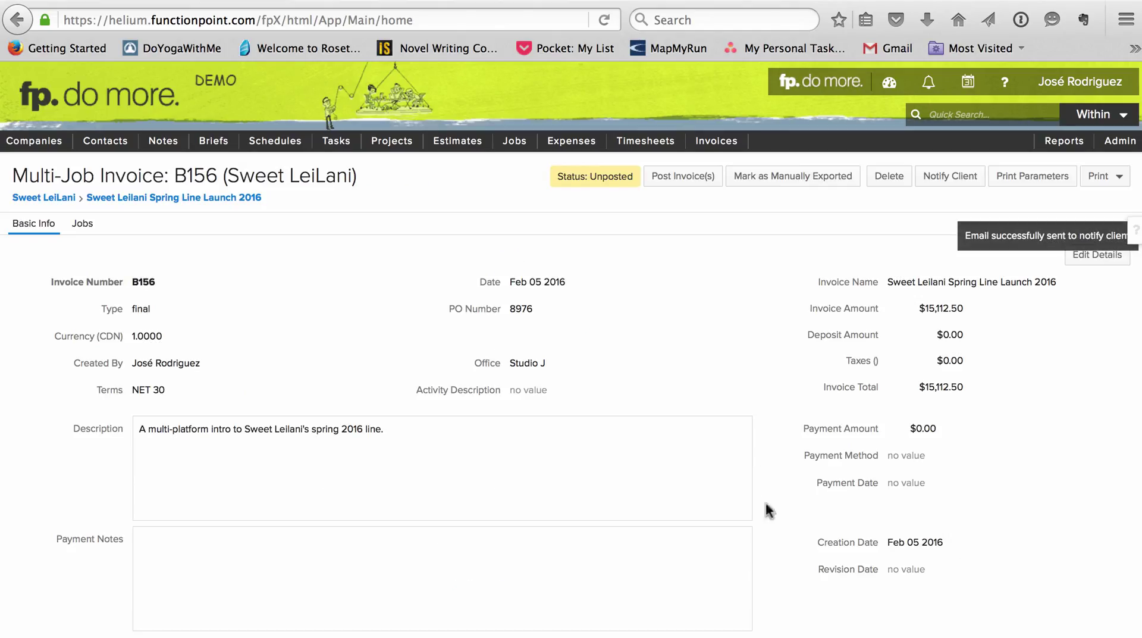
pyautogui.click(684, 176)
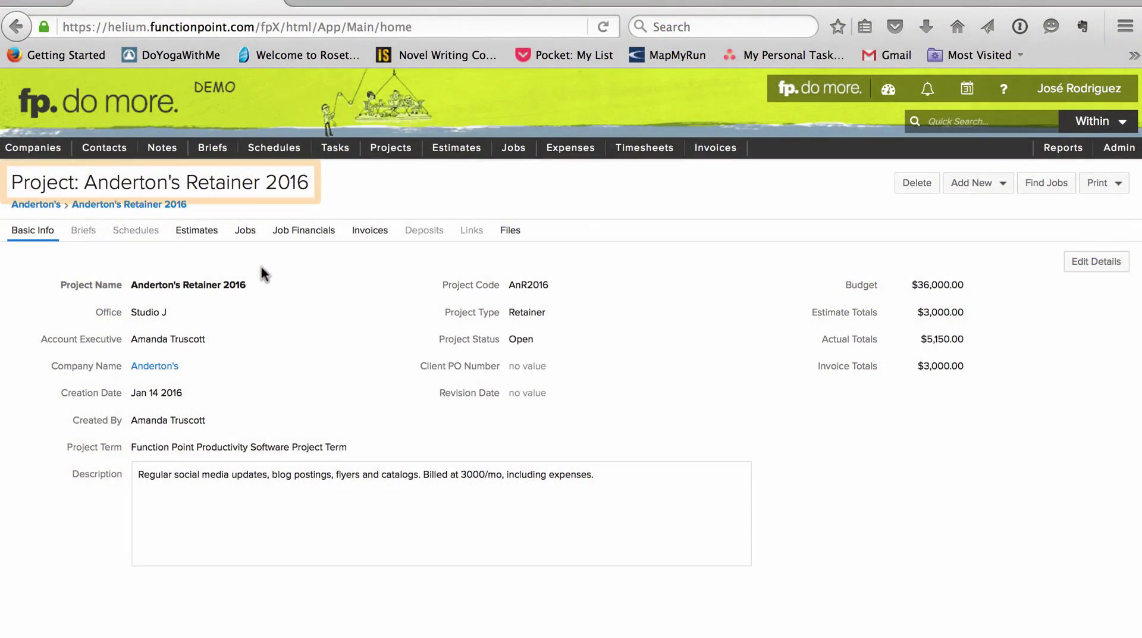
# Step: List the Anderton's Retainer 2016 project's jobs and open job 30360 Monthly Retainer
pyautogui.click(245, 231)
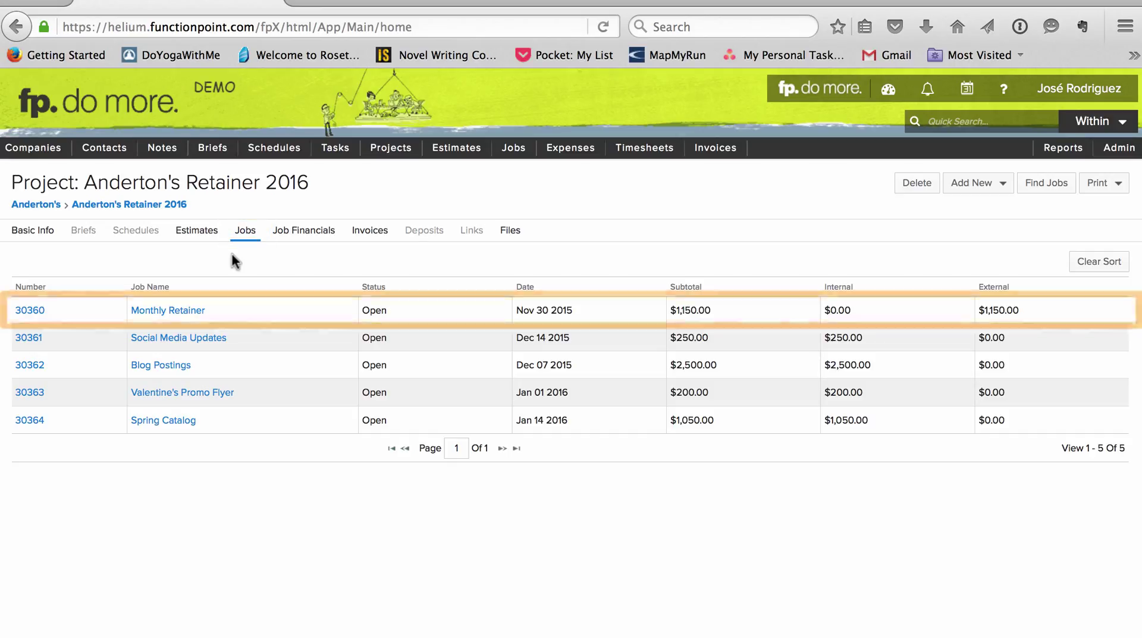
pyautogui.click(188, 311)
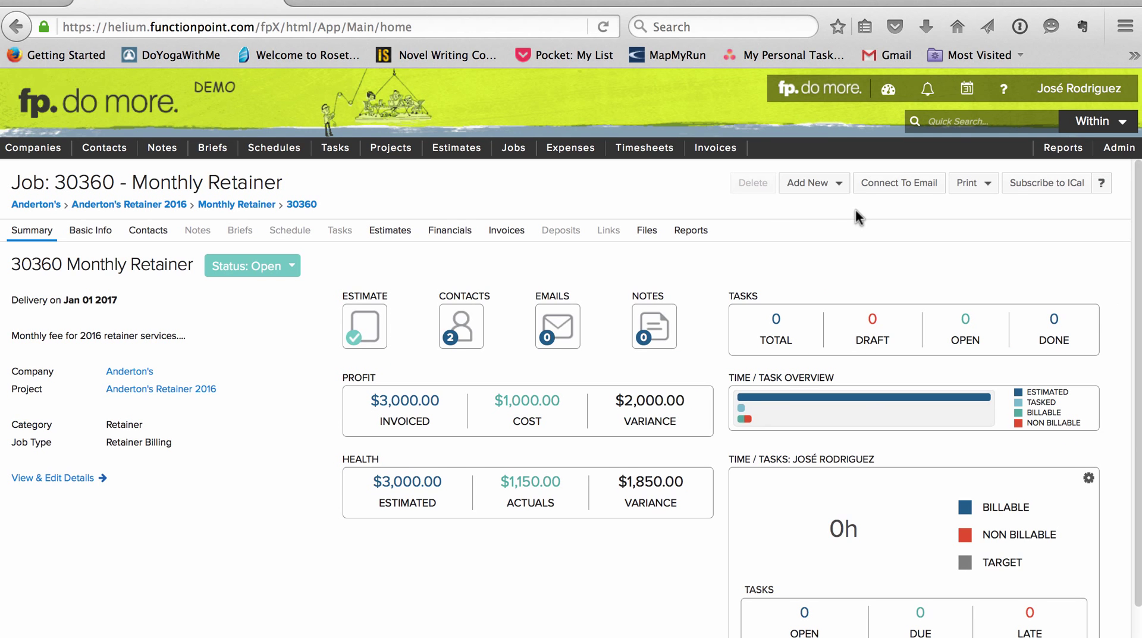
# Step: Create invoice 149 for the Monthly Retainer billing the photography expense at 1150.00
pyautogui.click(840, 188)
pyautogui.click(839, 290)
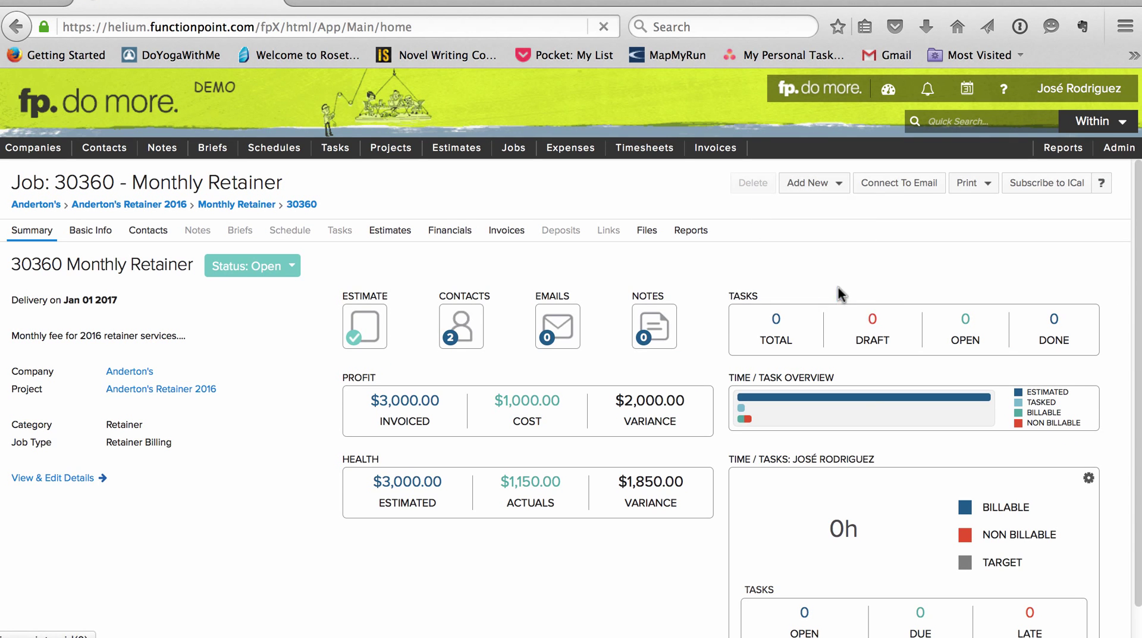
pyautogui.click(348, 532)
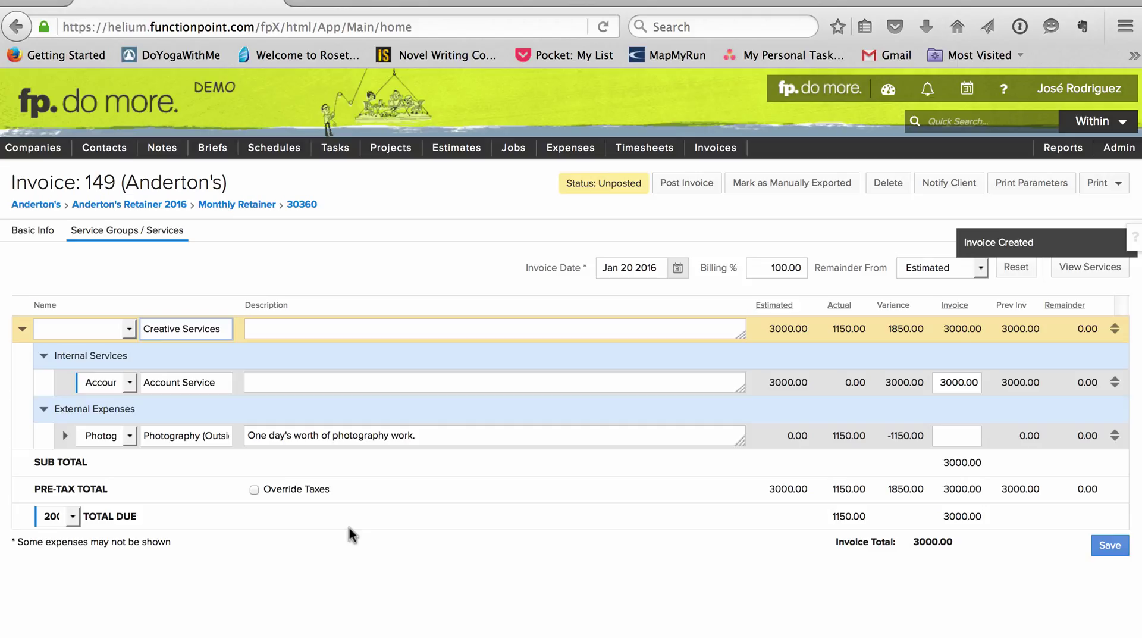
pyautogui.click(976, 436)
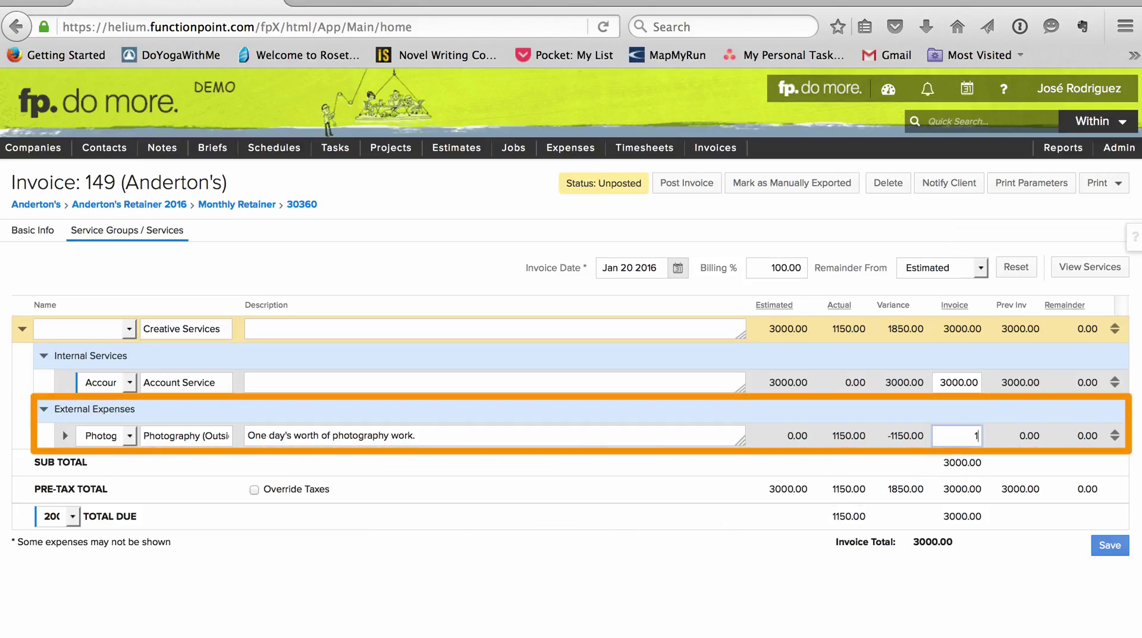
pyautogui.write('1150')
pyautogui.press('Tab')
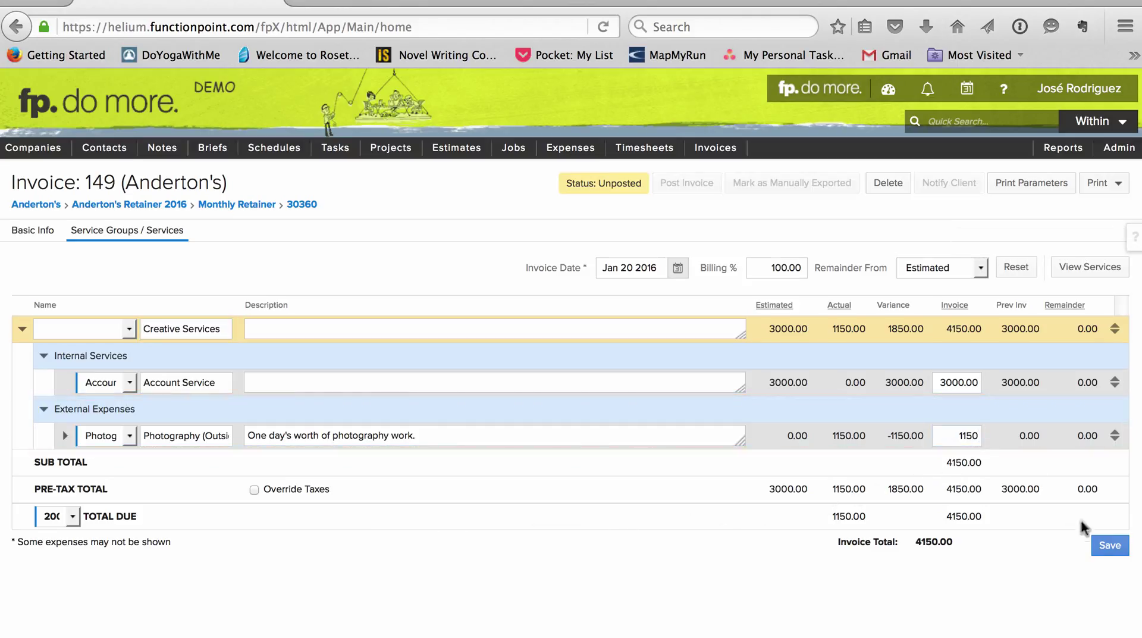
pyautogui.click(1103, 546)
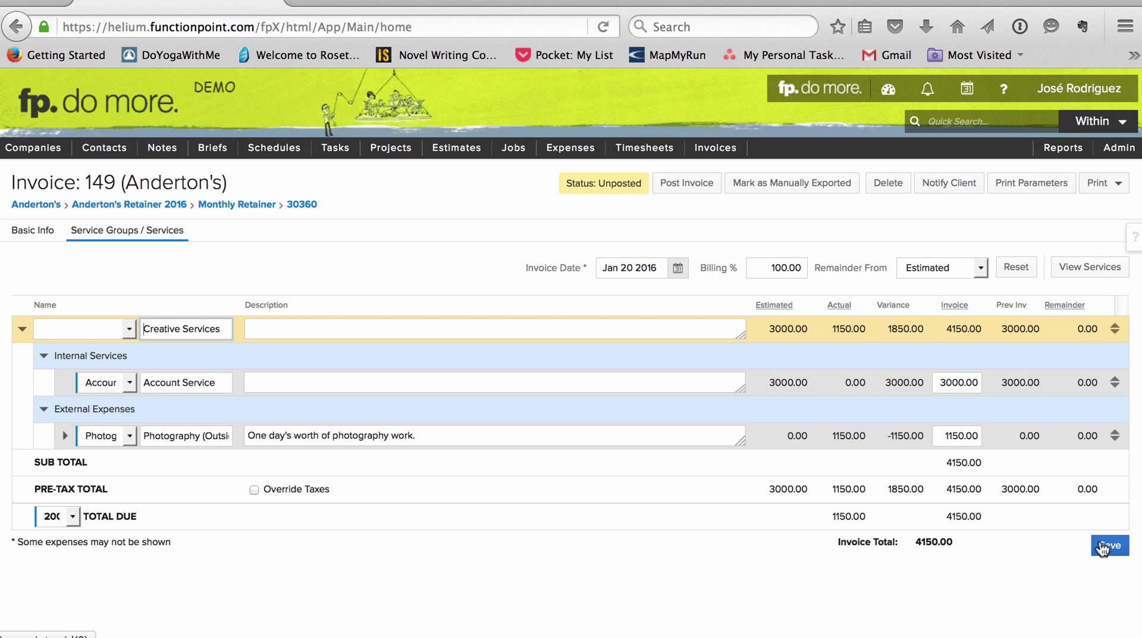
# Step: Email invoice 149 to the client, post it, and review the project's job financials
pyautogui.click(946, 188)
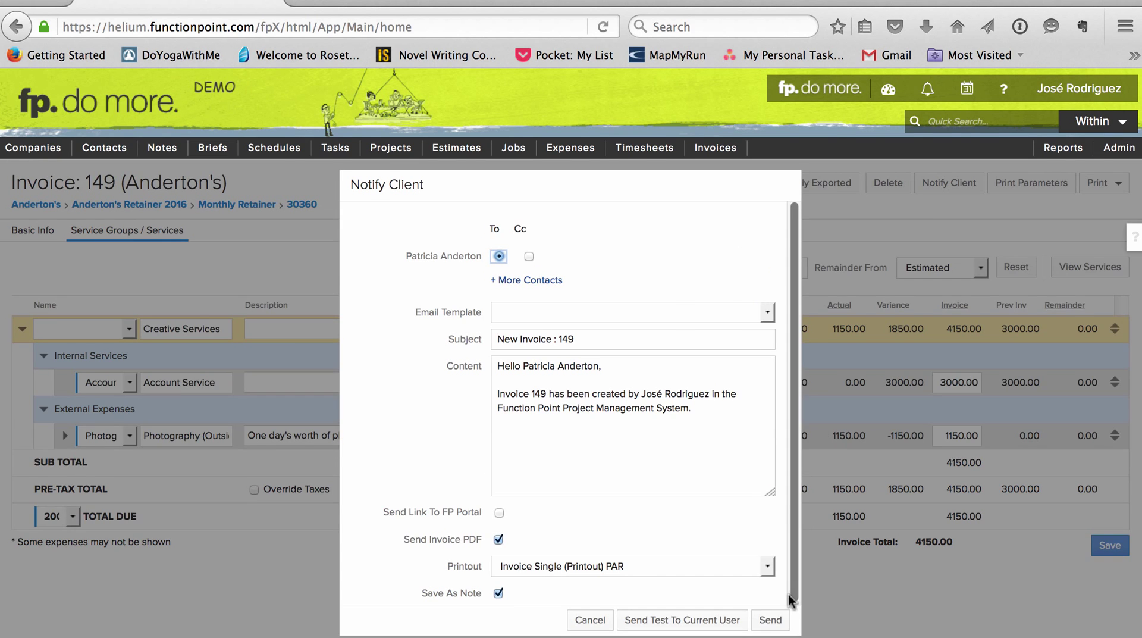
pyautogui.click(768, 619)
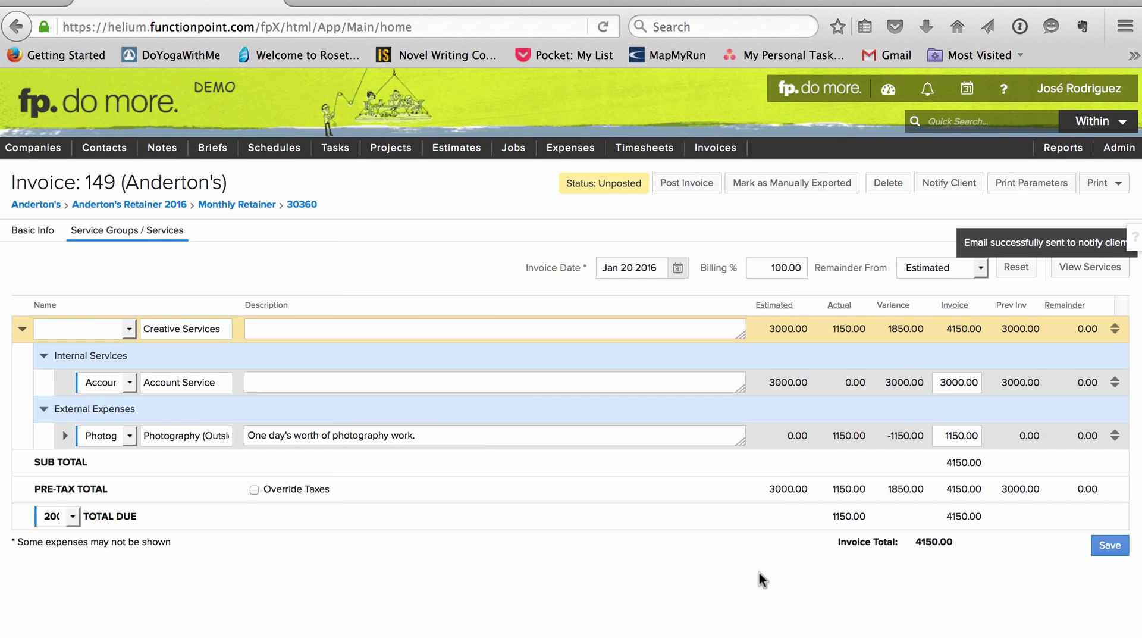
pyautogui.click(692, 184)
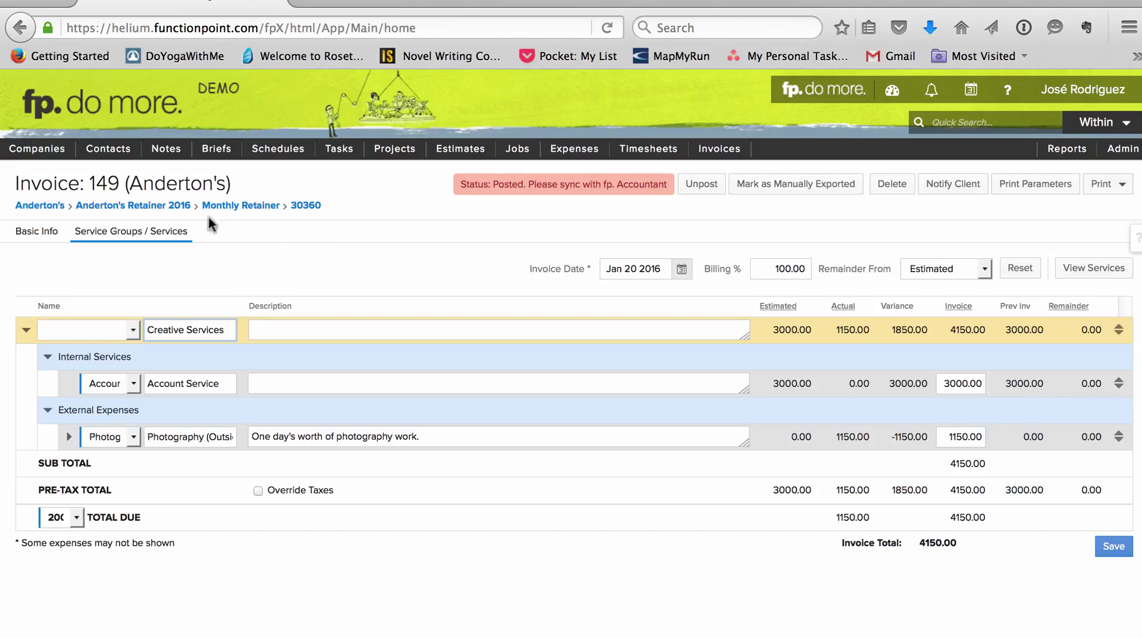
pyautogui.click(180, 207)
pyautogui.click(308, 231)
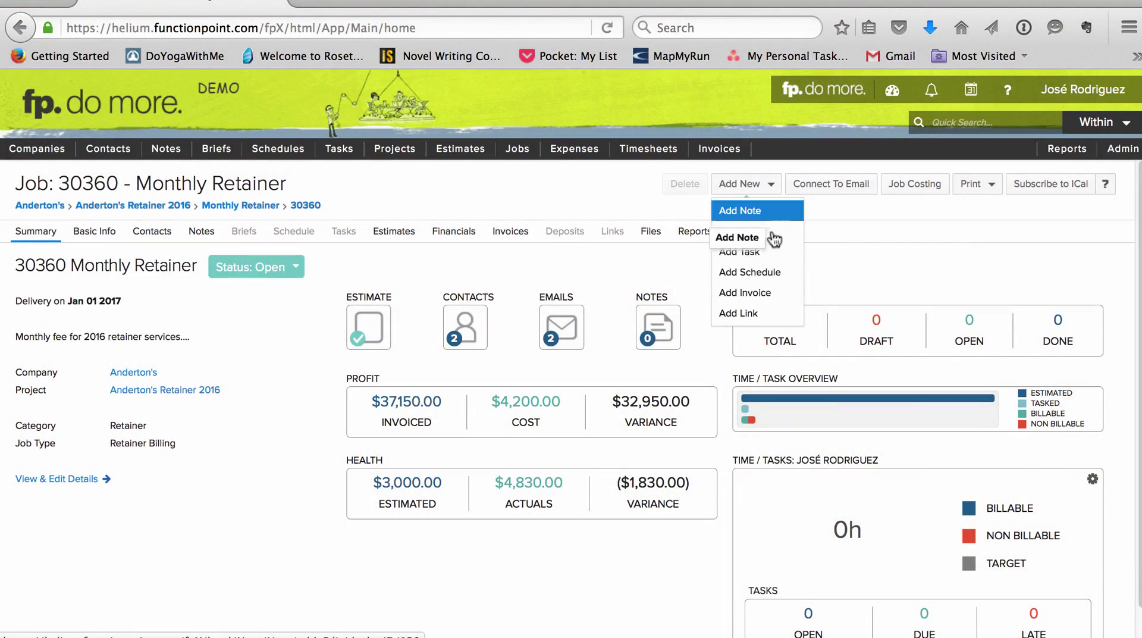
# Step: Create final invoice 151 billing Talent 1380.00 and Printing 2300.00
pyautogui.click(744, 293)
pyautogui.click(150, 323)
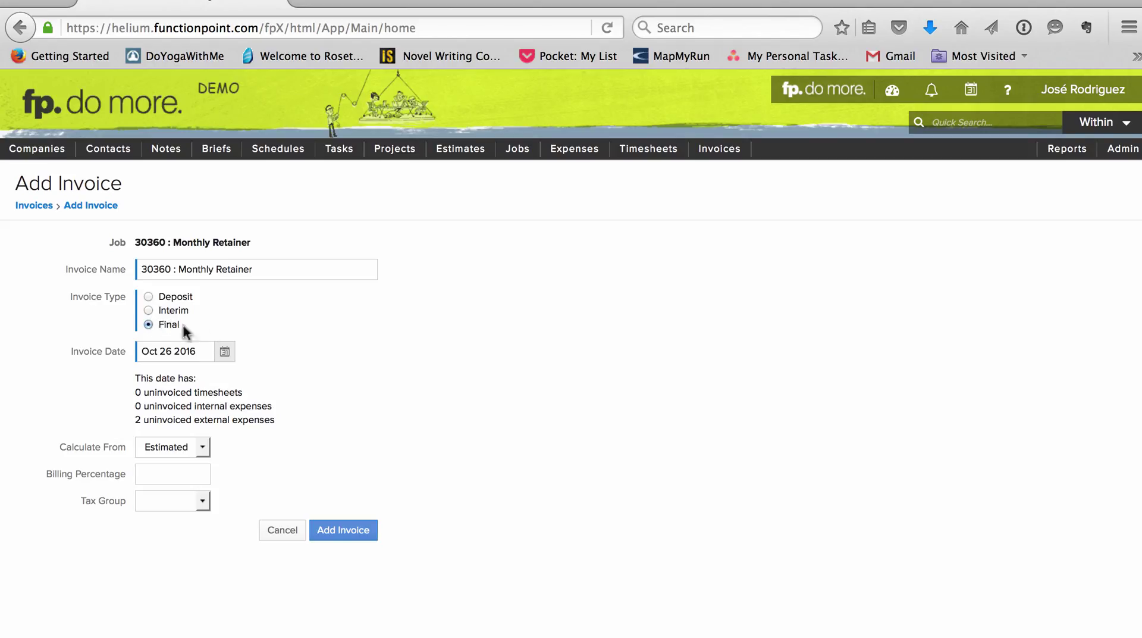
pyautogui.click(348, 534)
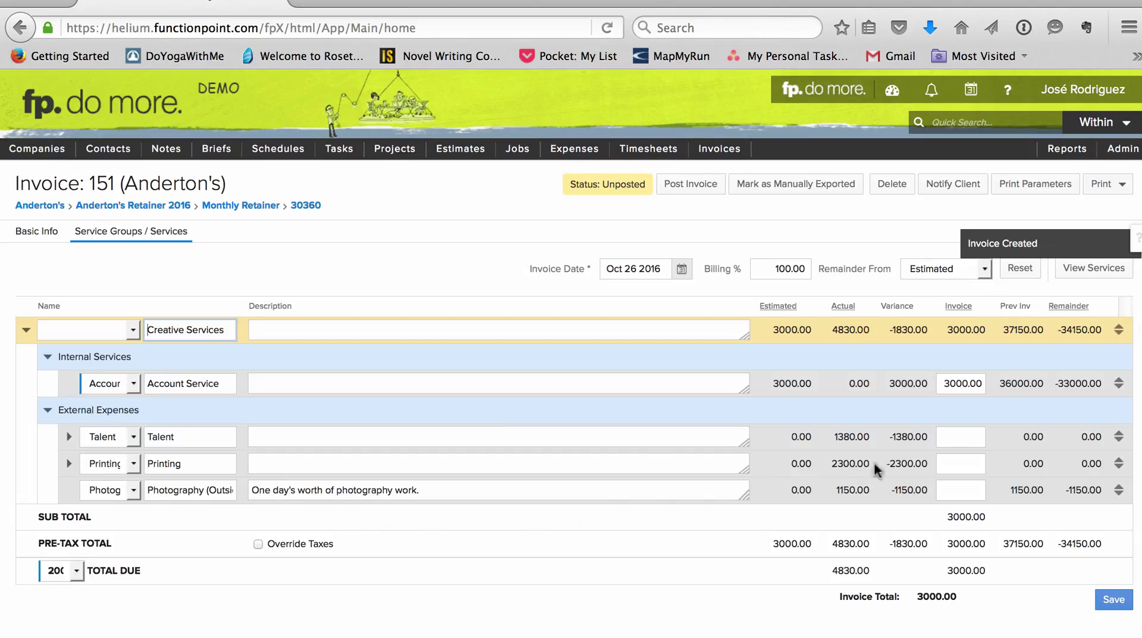
pyautogui.click(948, 437)
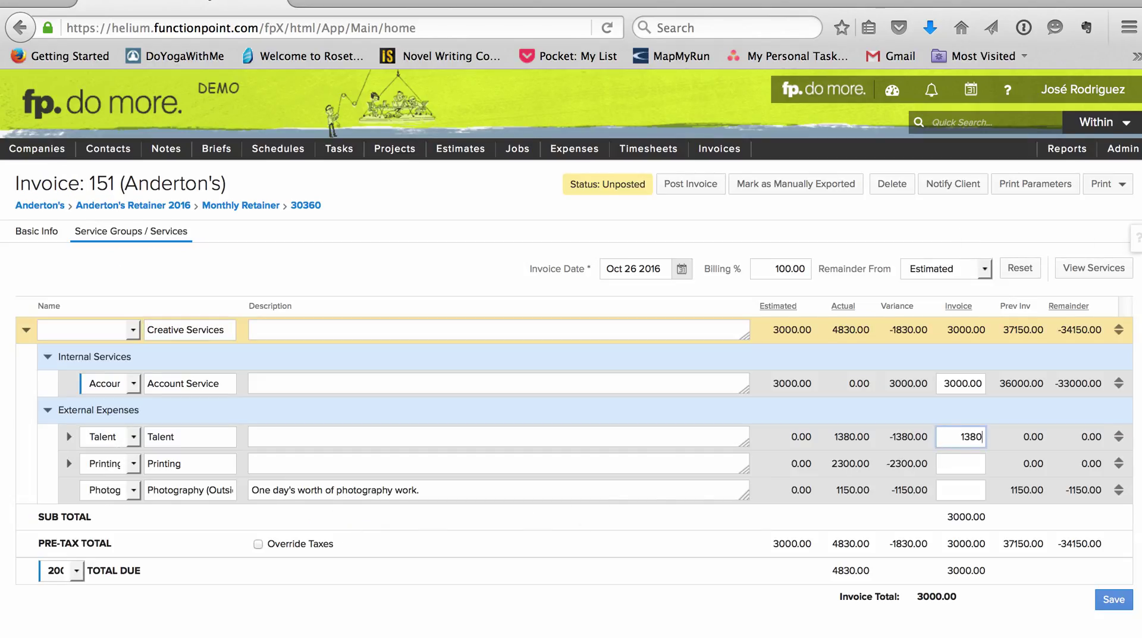
pyautogui.click(949, 461)
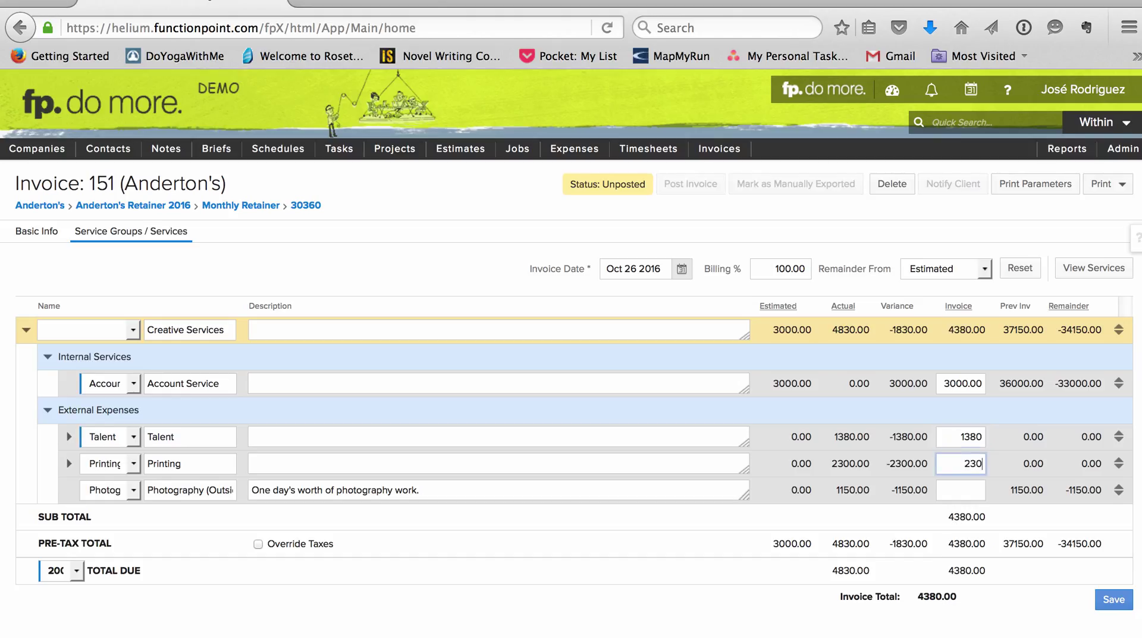
pyautogui.click(1100, 599)
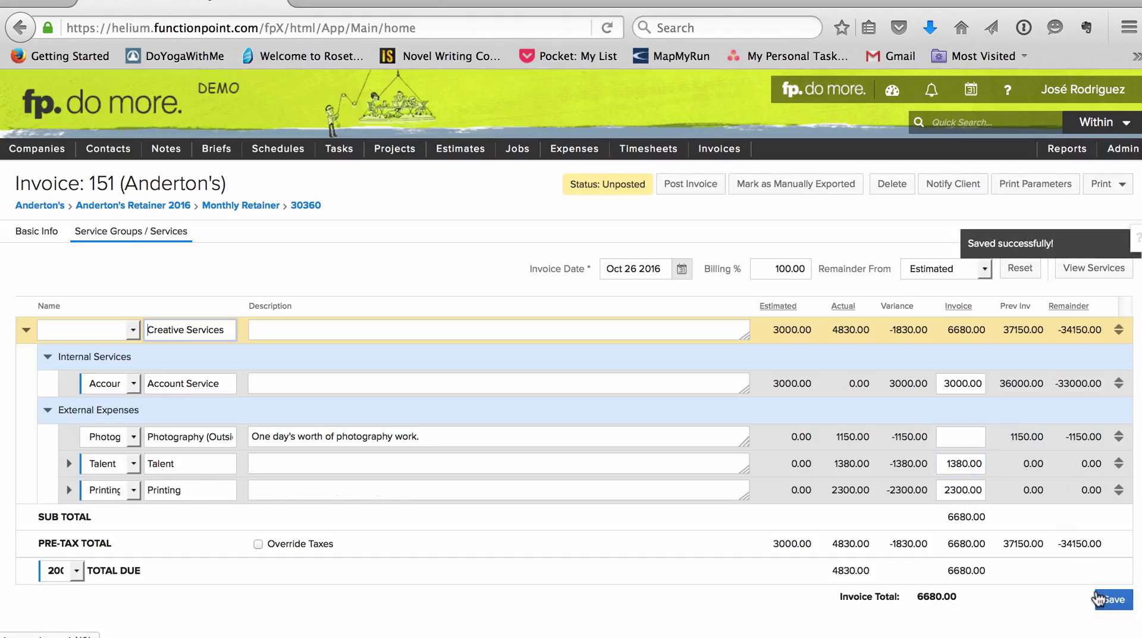
# Step: Email invoice 151 to the client and post it
pyautogui.click(953, 183)
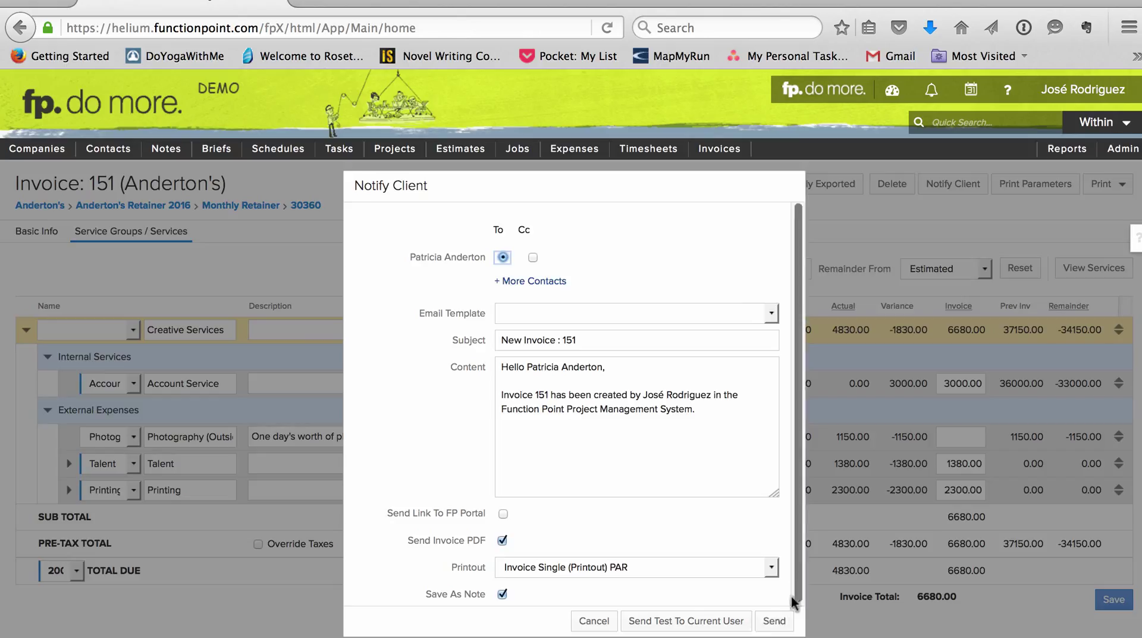
pyautogui.click(774, 622)
pyautogui.click(714, 196)
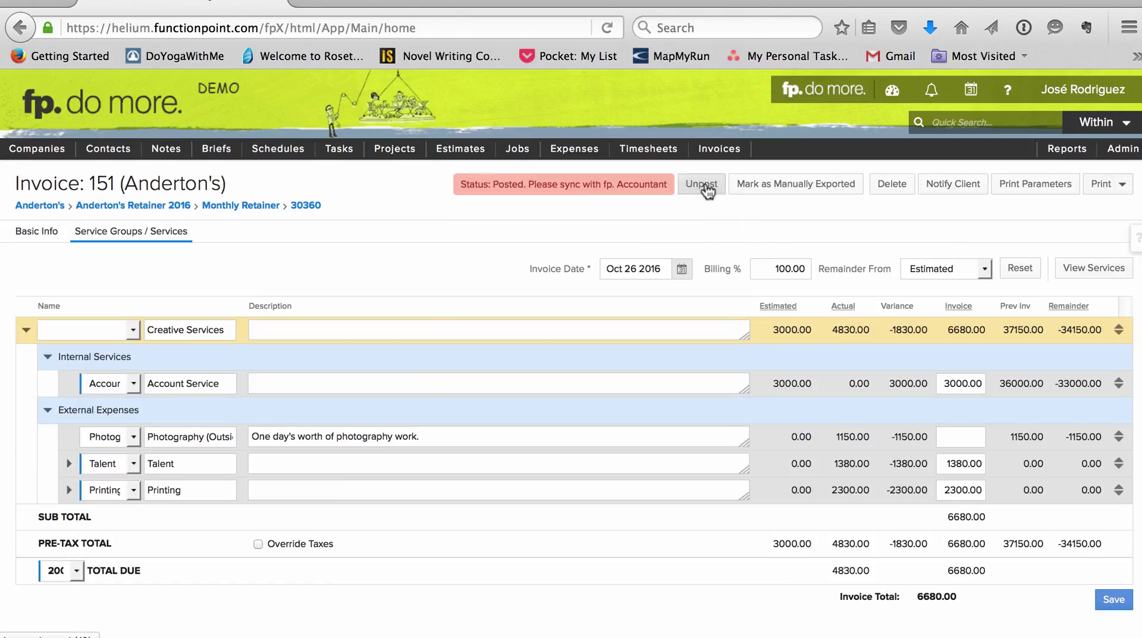
# Step: Search for and list the active jobs of the Anderton's Retainer project
pyautogui.moveTo(518, 150)
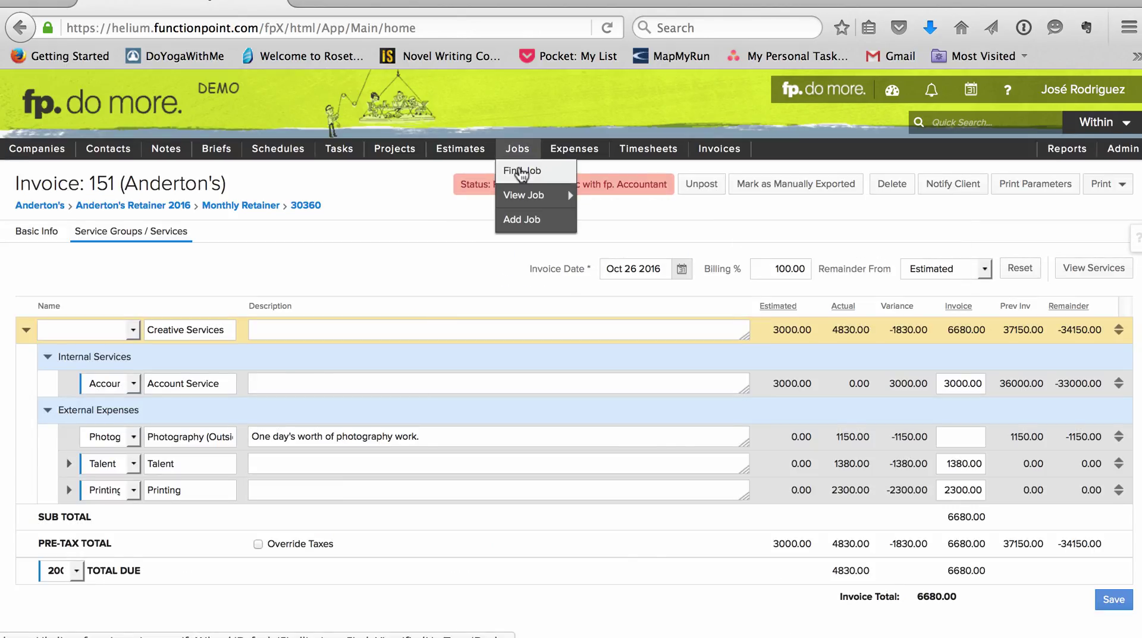
pyautogui.click(521, 172)
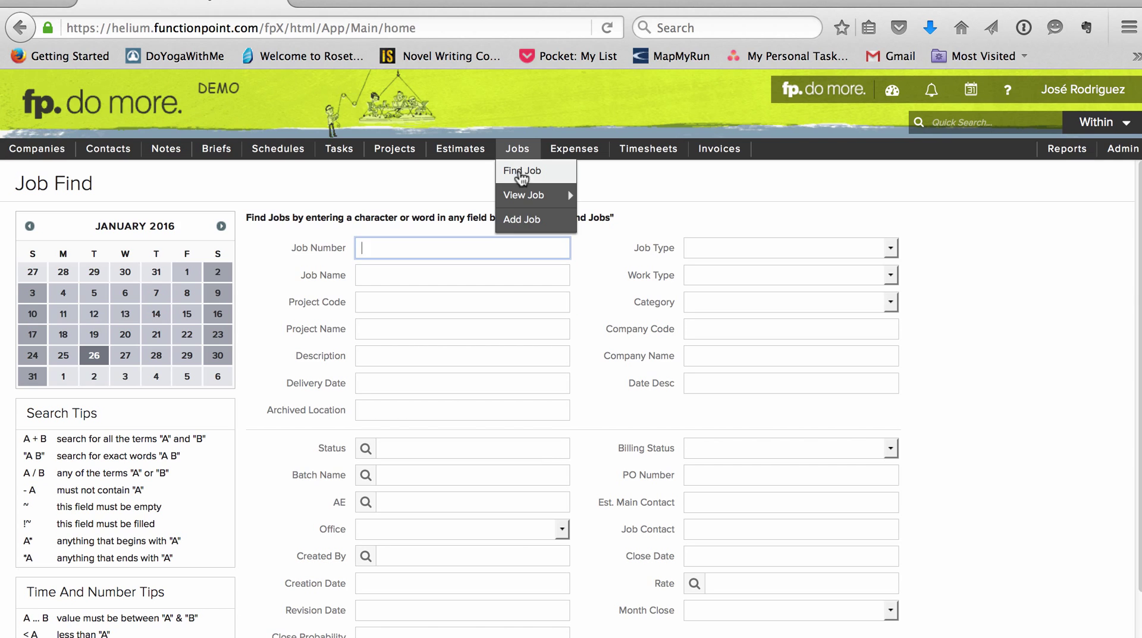
pyautogui.click(462, 328)
pyautogui.write("Anderton's Retainer")
pyautogui.scroll(-2, 1139, 427)
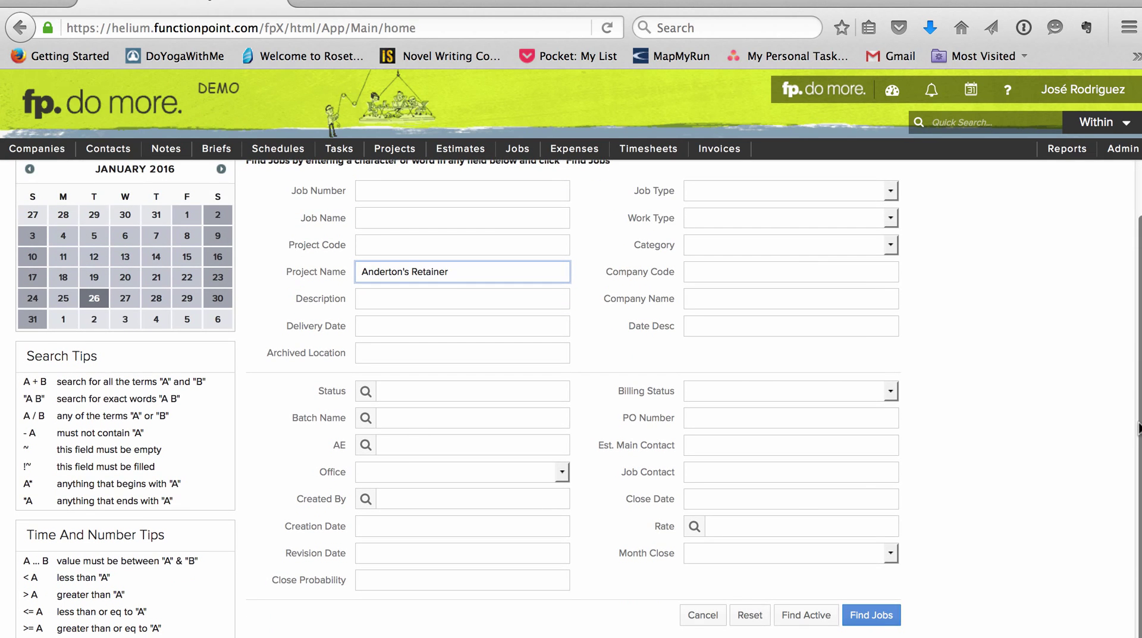
pyautogui.click(797, 614)
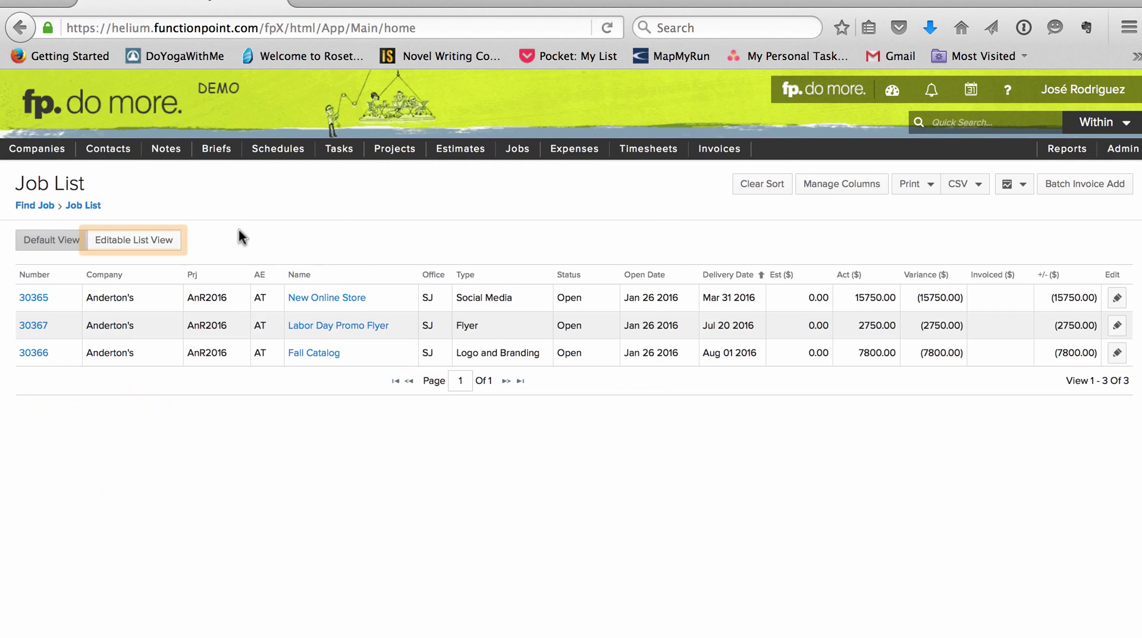
# Step: In the editable job list, set New Online Store, Labor Day Promo Flyer and Fall Catalog to Closed
pyautogui.click(144, 241)
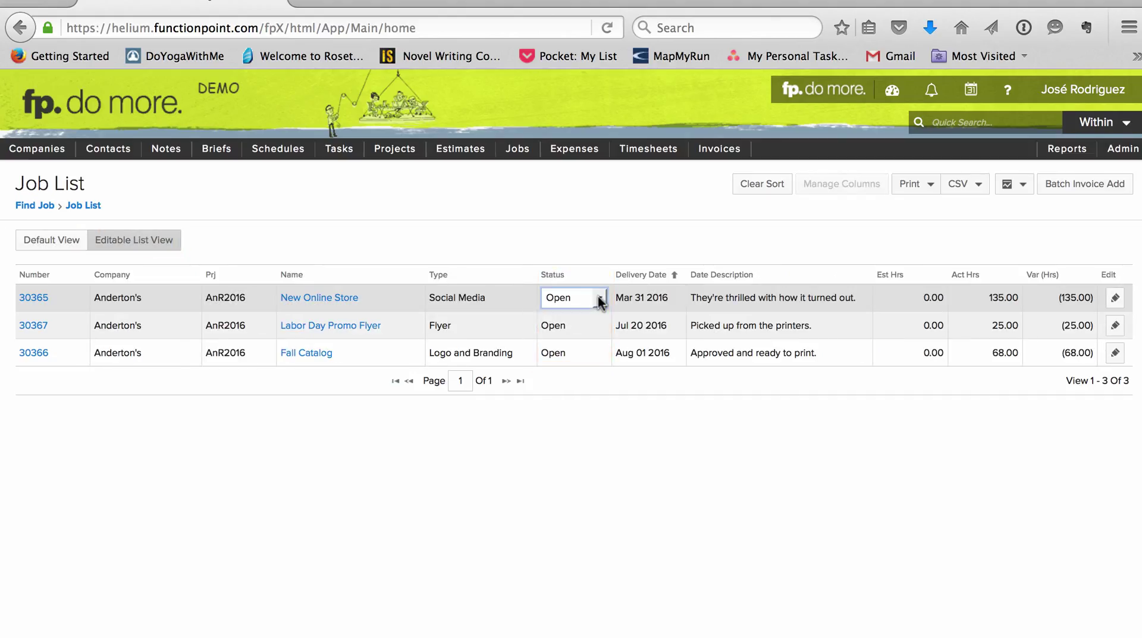
pyautogui.click(598, 296)
pyautogui.click(588, 397)
pyautogui.click(598, 324)
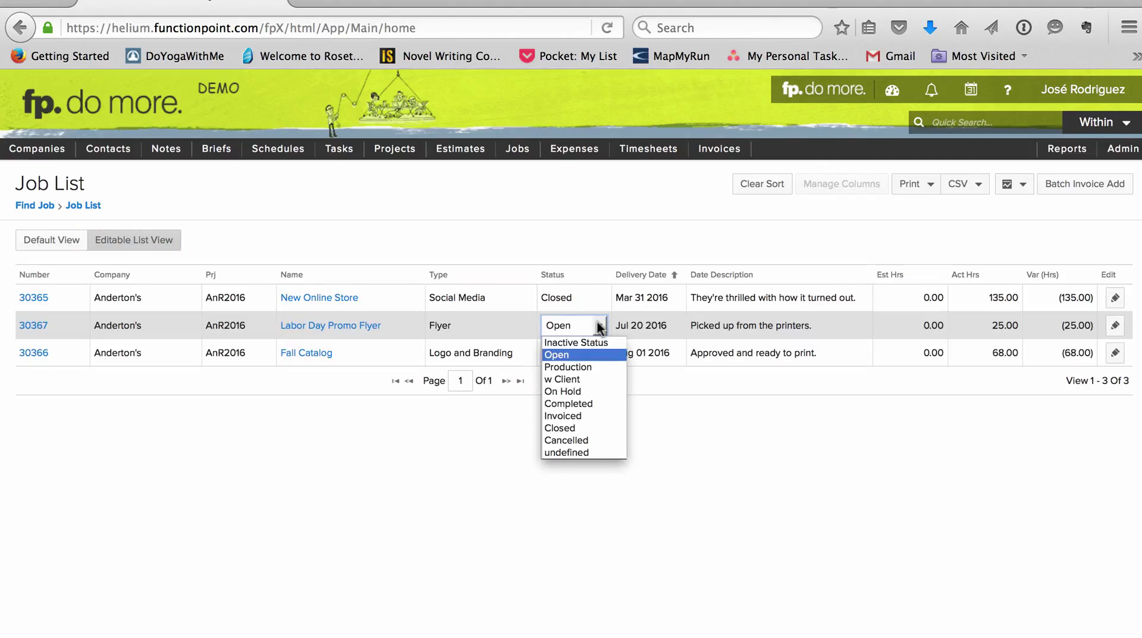
pyautogui.click(592, 425)
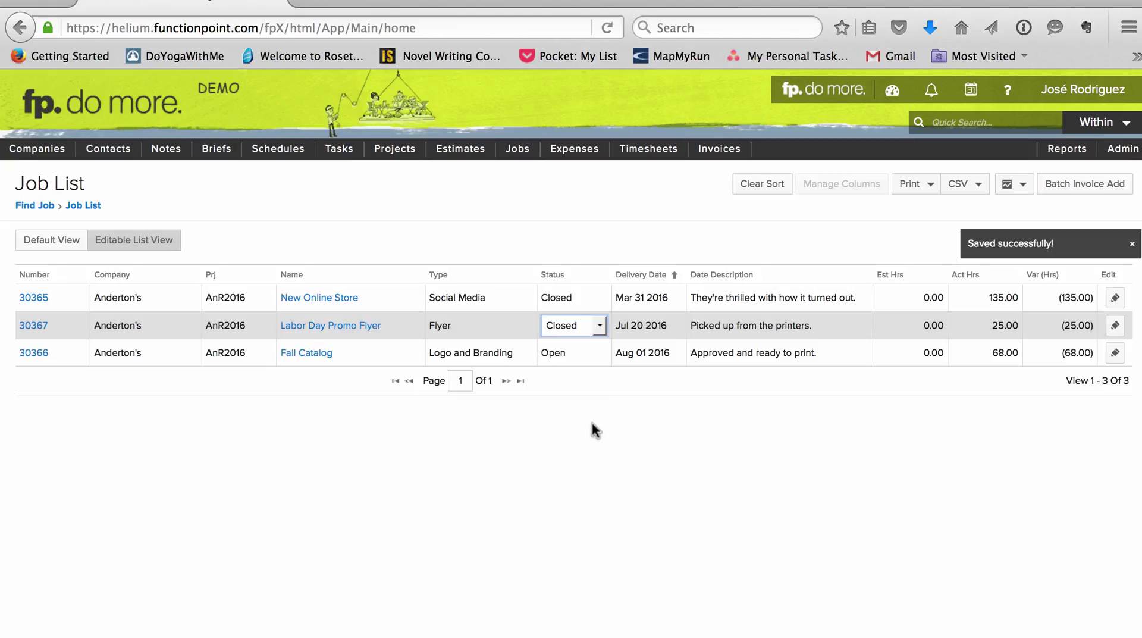
pyautogui.click(601, 350)
pyautogui.click(601, 350)
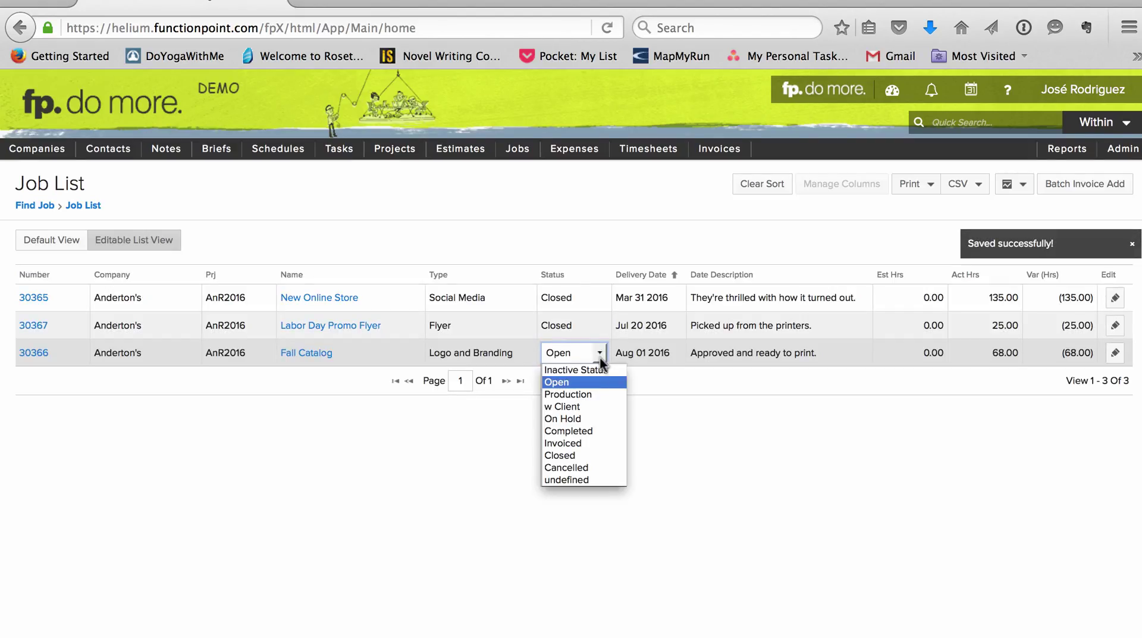
pyautogui.click(581, 454)
pyautogui.click(638, 355)
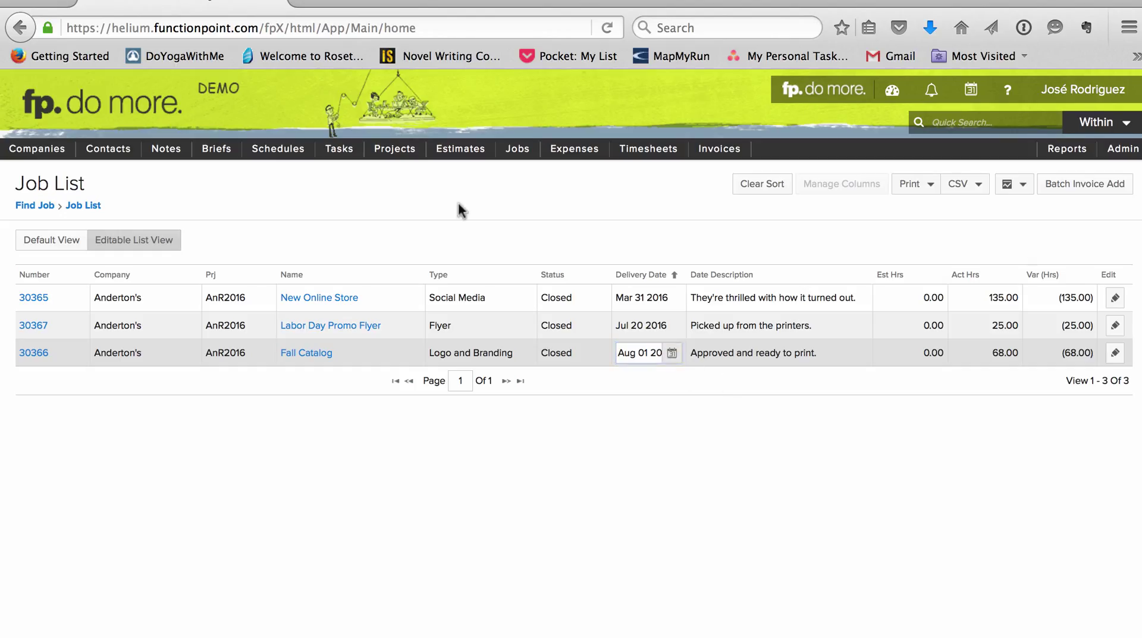
# Step: Change the Anderton's Retainer 2016 project's status to Closed and save it
pyautogui.moveTo(393, 150)
pyautogui.moveTo(408, 195)
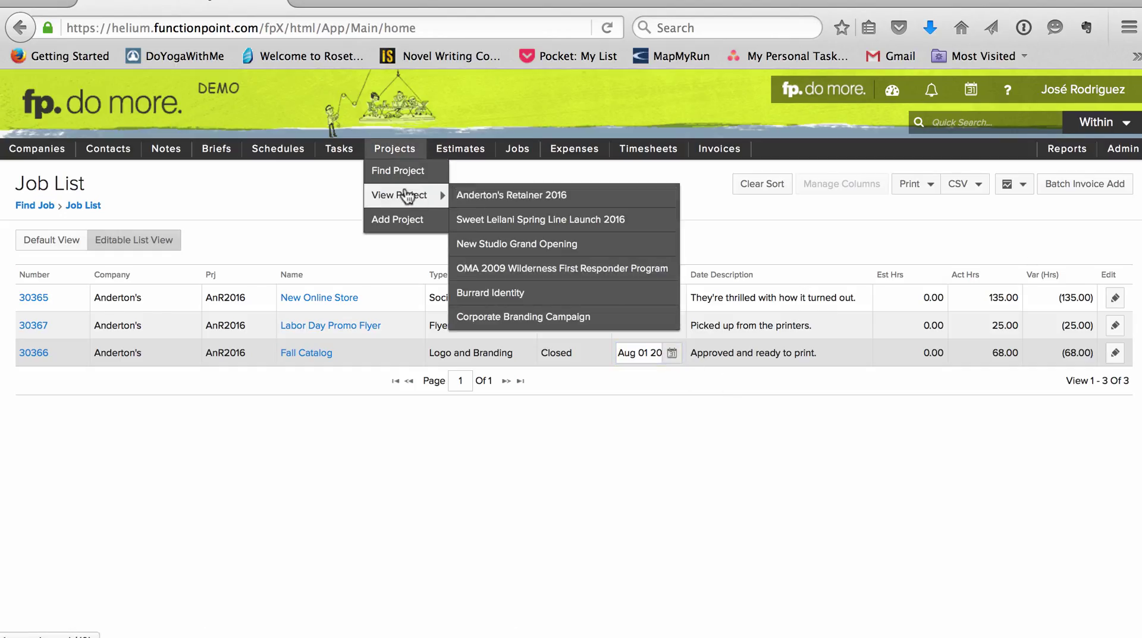
pyautogui.click(479, 196)
pyautogui.click(1100, 264)
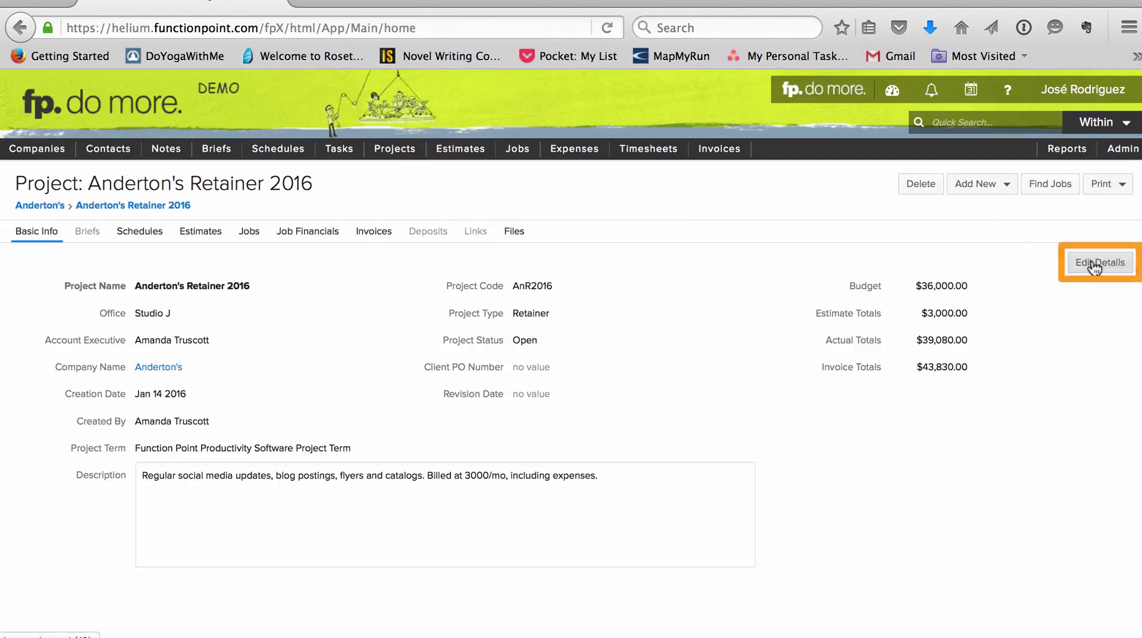
pyautogui.click(744, 373)
pyautogui.click(735, 424)
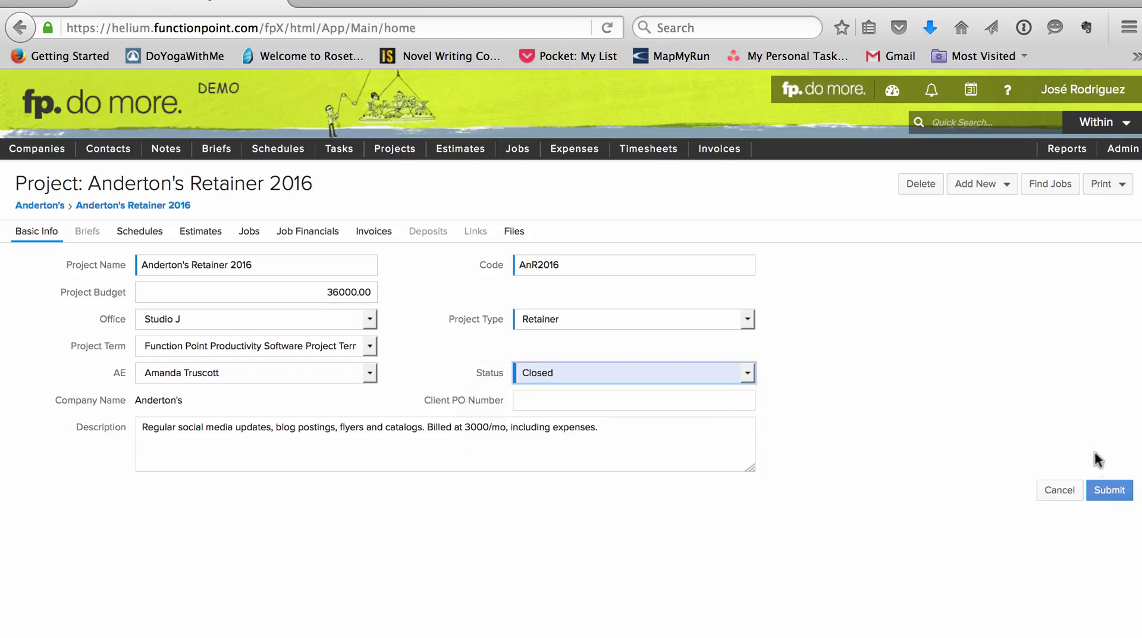
pyautogui.click(1110, 490)
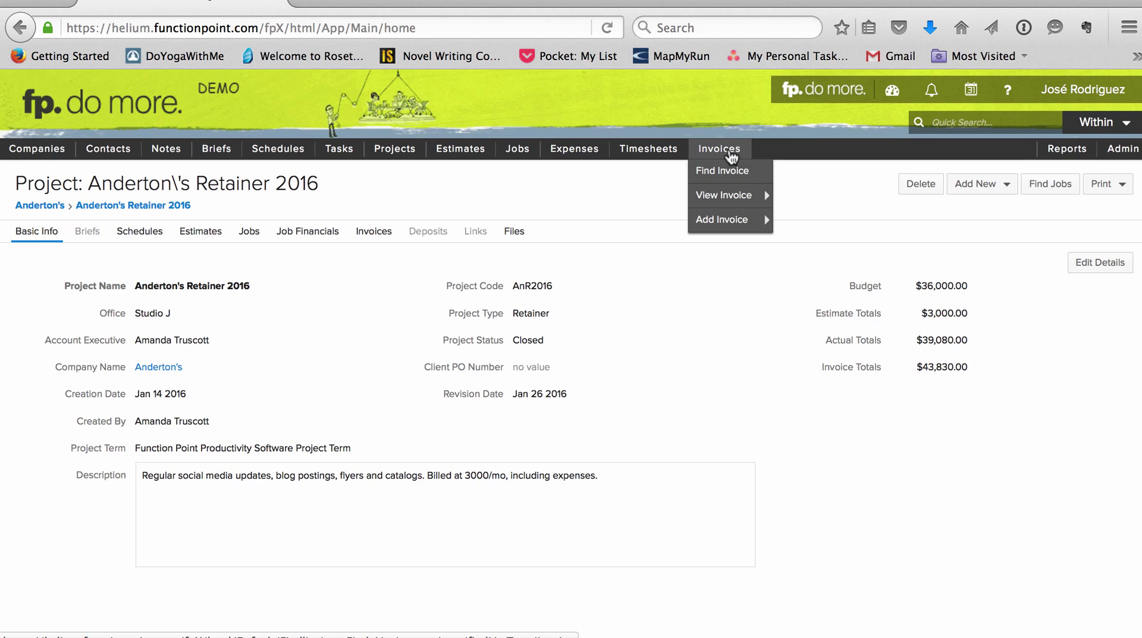
# Step: Find all invoices whose exported status is Unposted
pyautogui.click(733, 172)
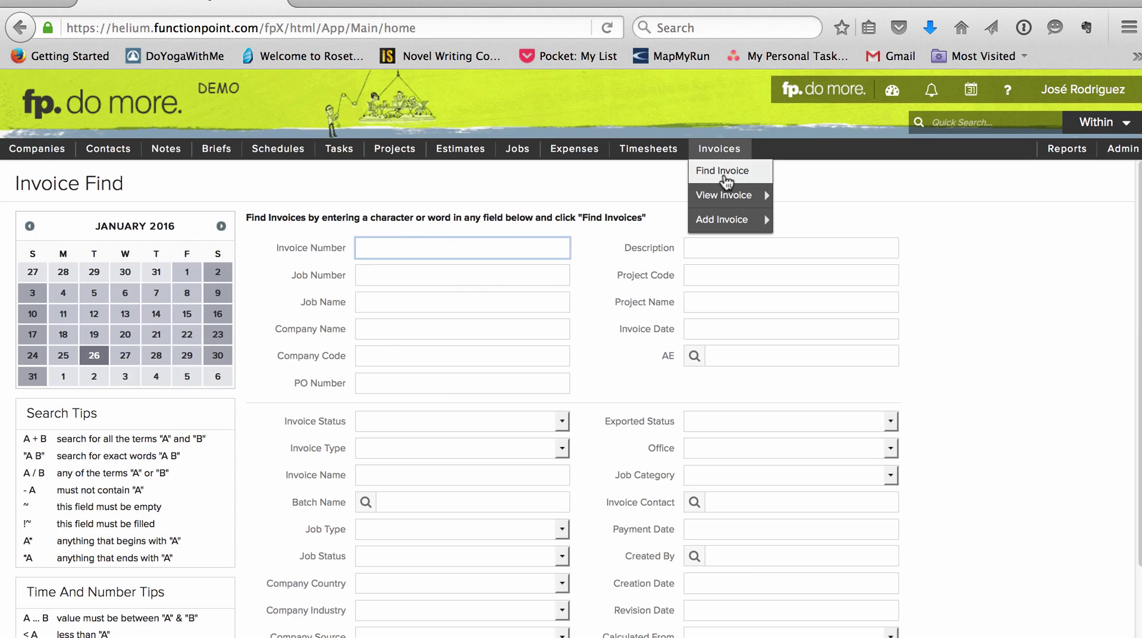
pyautogui.click(890, 422)
pyautogui.click(875, 443)
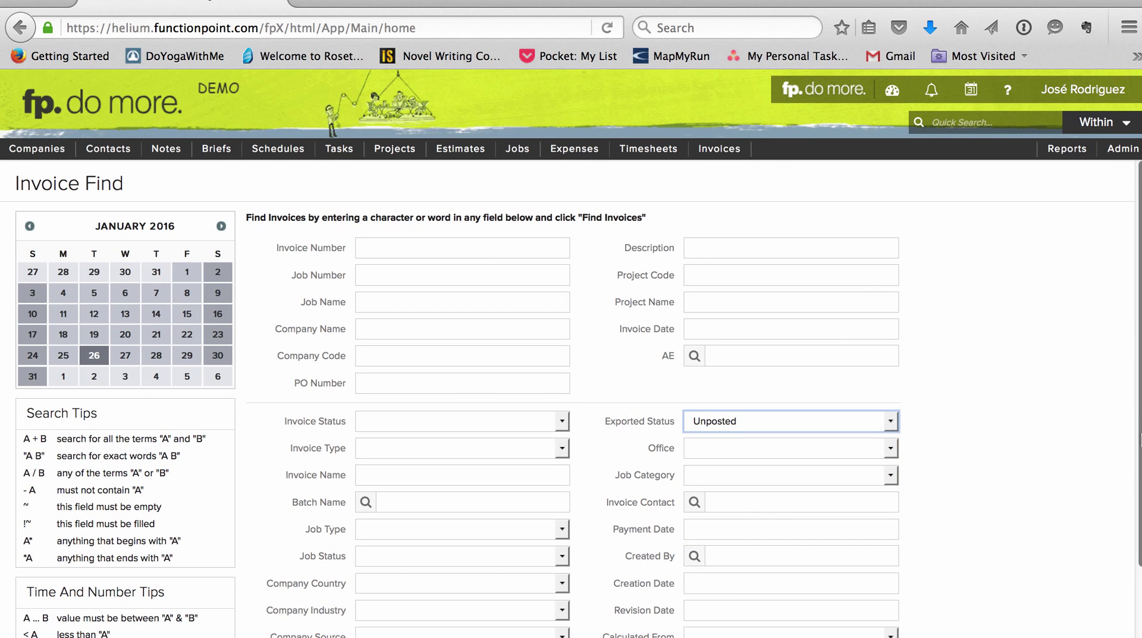
pyautogui.scroll(-5, 1132, 425)
pyautogui.click(864, 631)
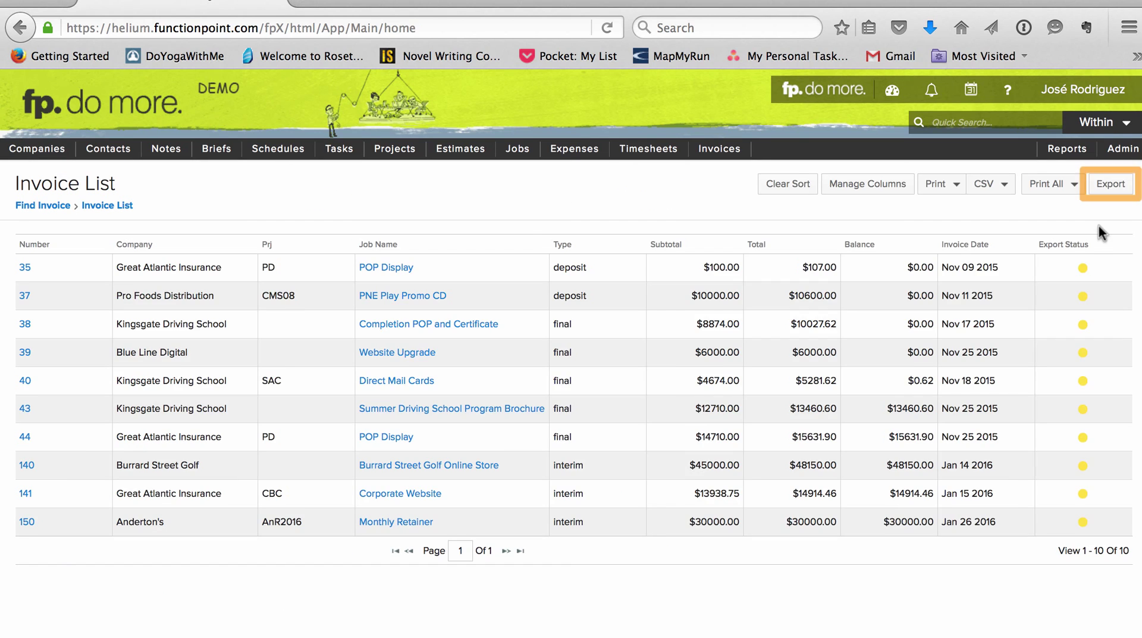
# Step: Export the unposted invoices to accounting, posting invoices 35 and 37, then return to the list
pyautogui.click(1110, 184)
pyautogui.click(1101, 221)
pyautogui.click(1017, 182)
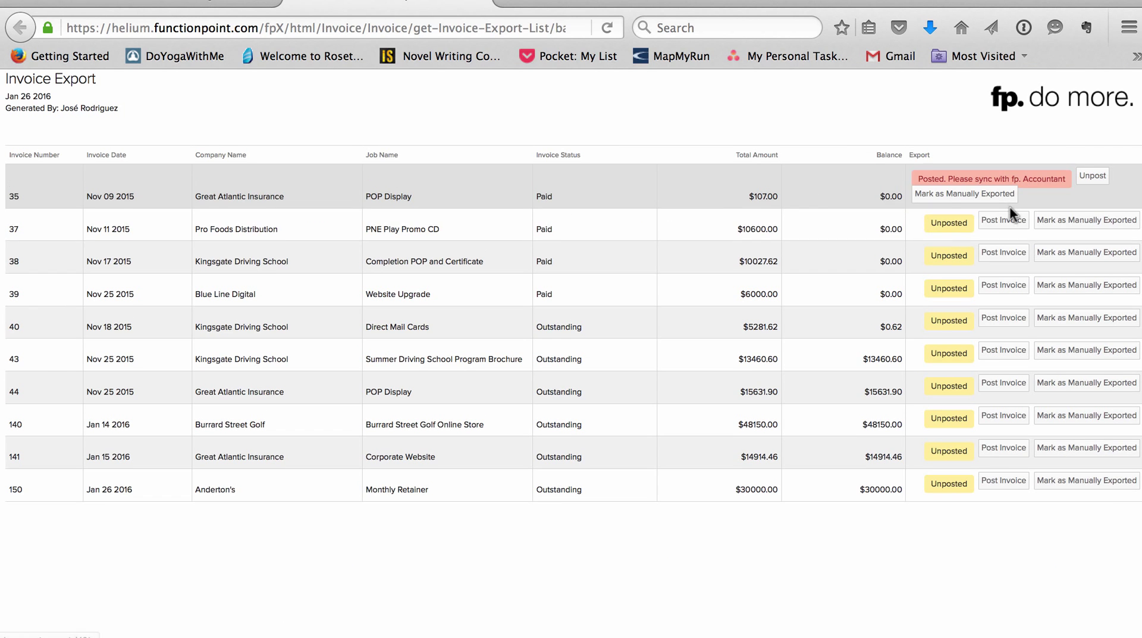
pyautogui.click(1009, 213)
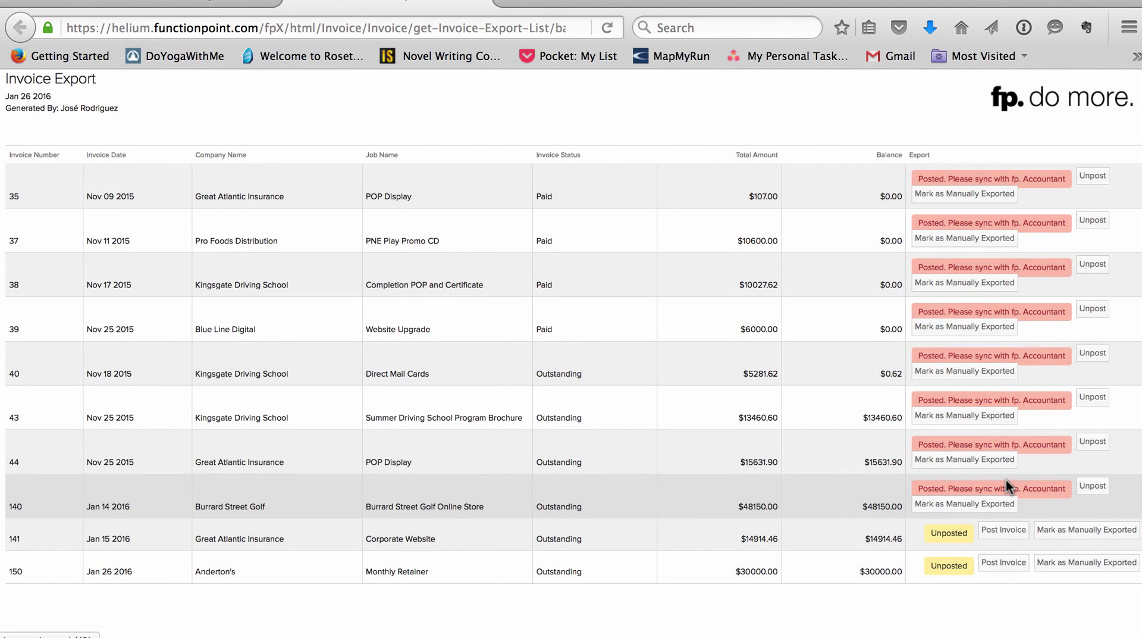
pyautogui.hotkey('ctrl', 'w')
# Step: List the external expenses with billed status Not Billed
pyautogui.moveTo(577, 153)
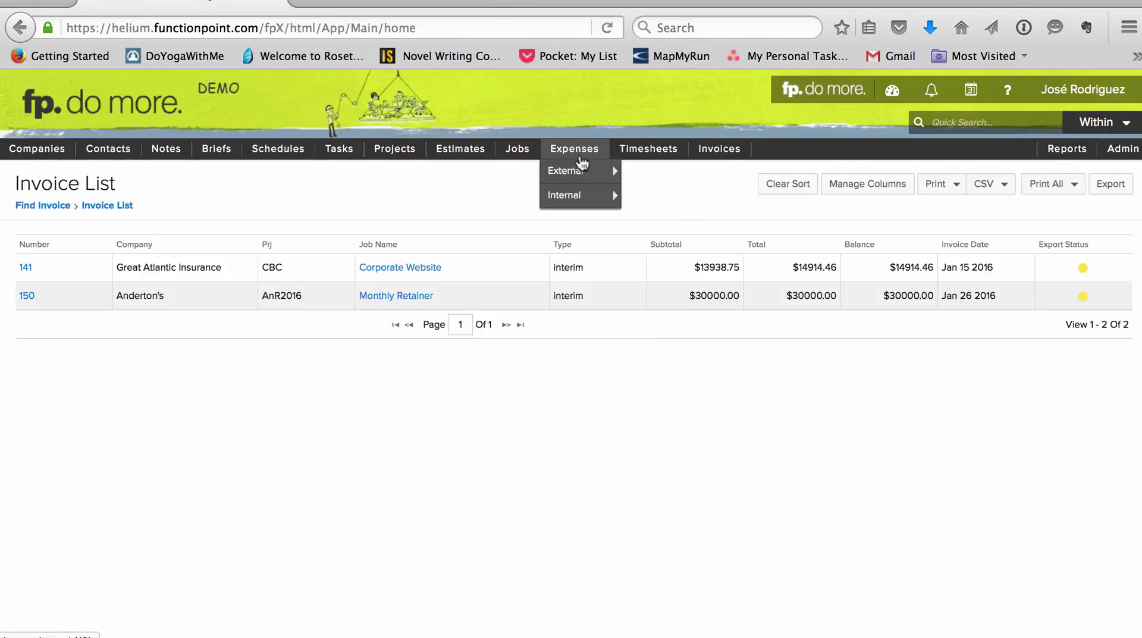
pyautogui.moveTo(581, 174)
pyautogui.click(636, 171)
pyautogui.click(897, 386)
pyautogui.click(866, 419)
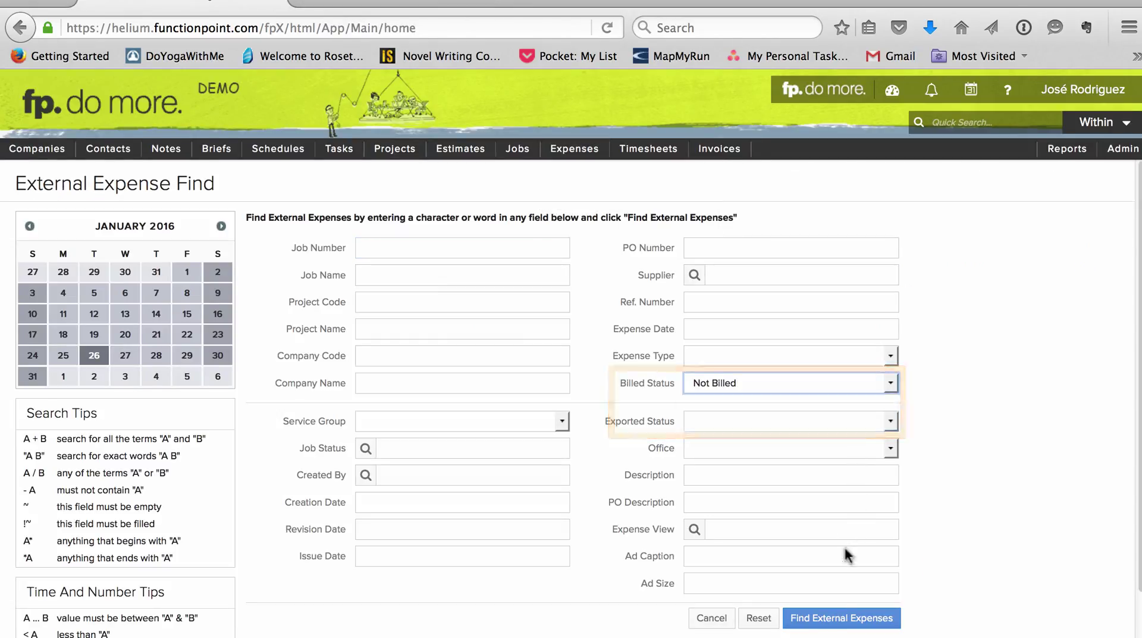
pyautogui.click(833, 622)
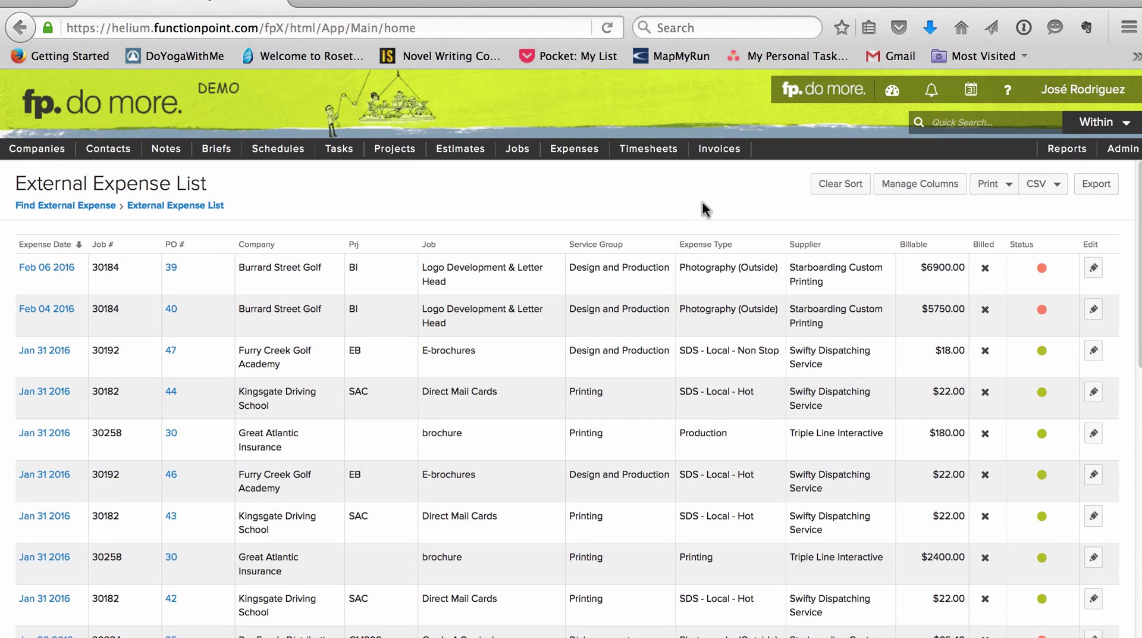
# Step: List the Unposted external expenses and open the Jan 28 2016 expense, PO # 28
pyautogui.moveTo(577, 150)
pyautogui.moveTo(586, 172)
pyautogui.click(637, 172)
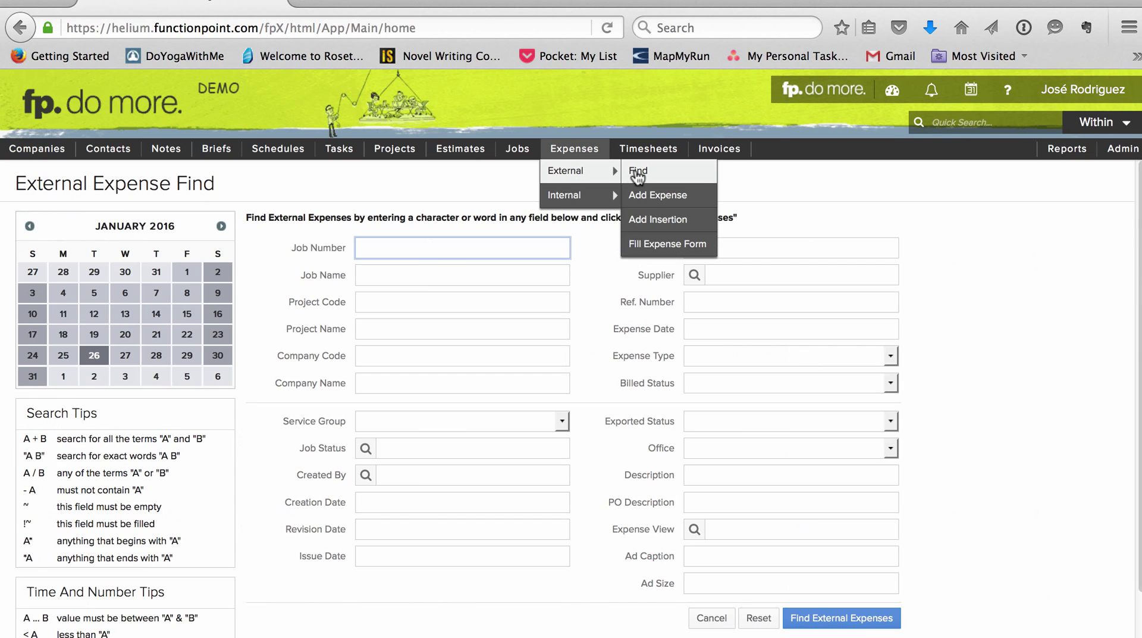
pyautogui.click(869, 419)
pyautogui.click(854, 452)
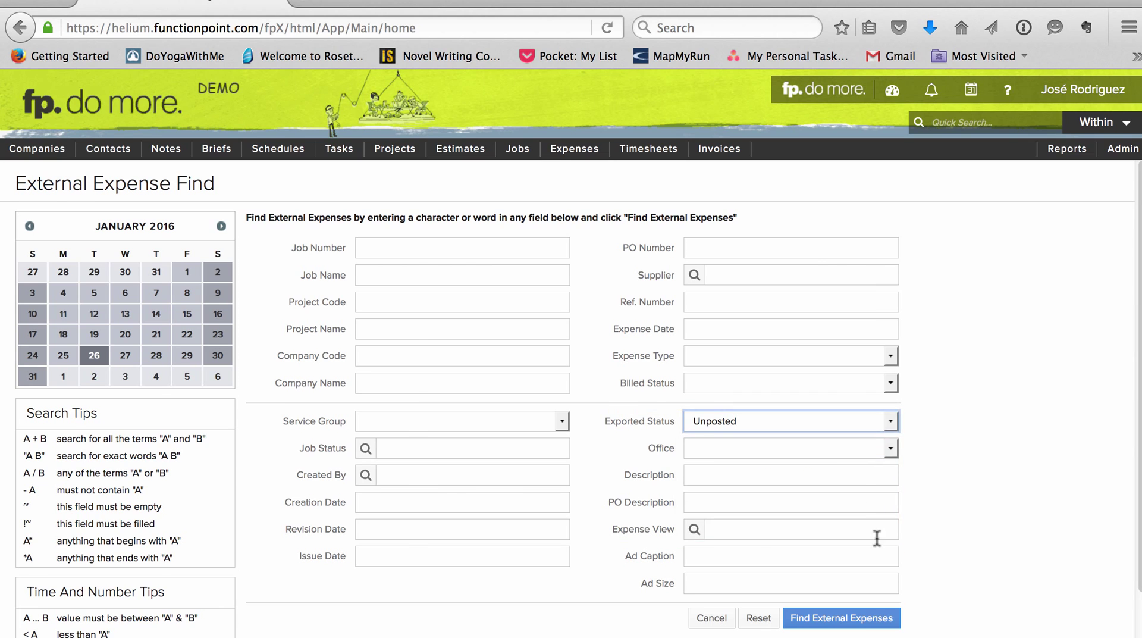
pyautogui.click(854, 622)
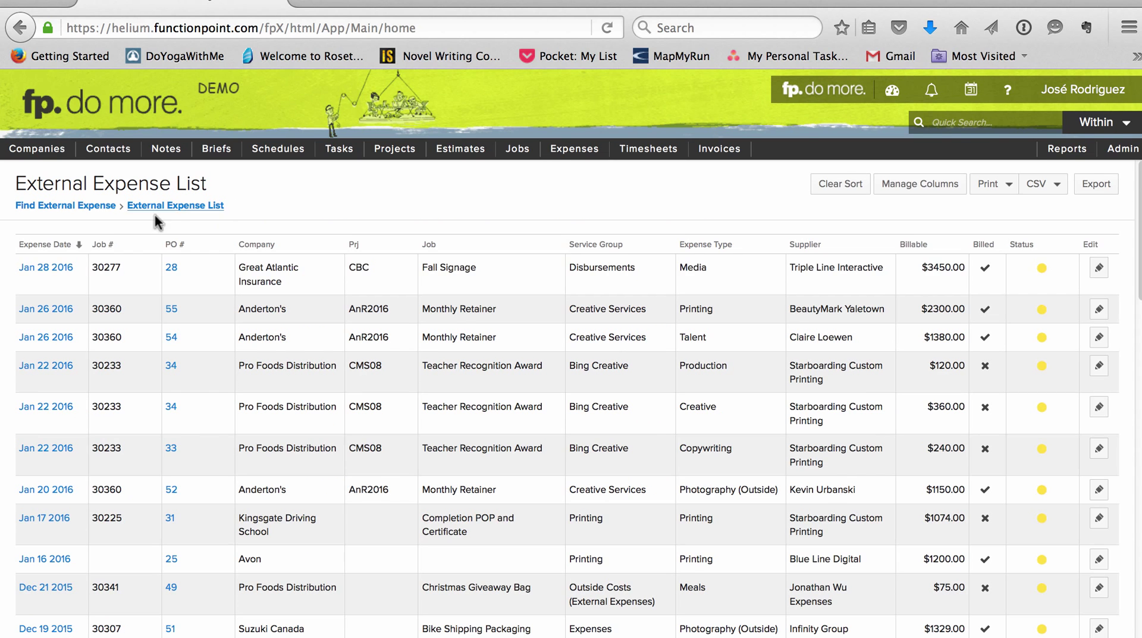
pyautogui.click(48, 268)
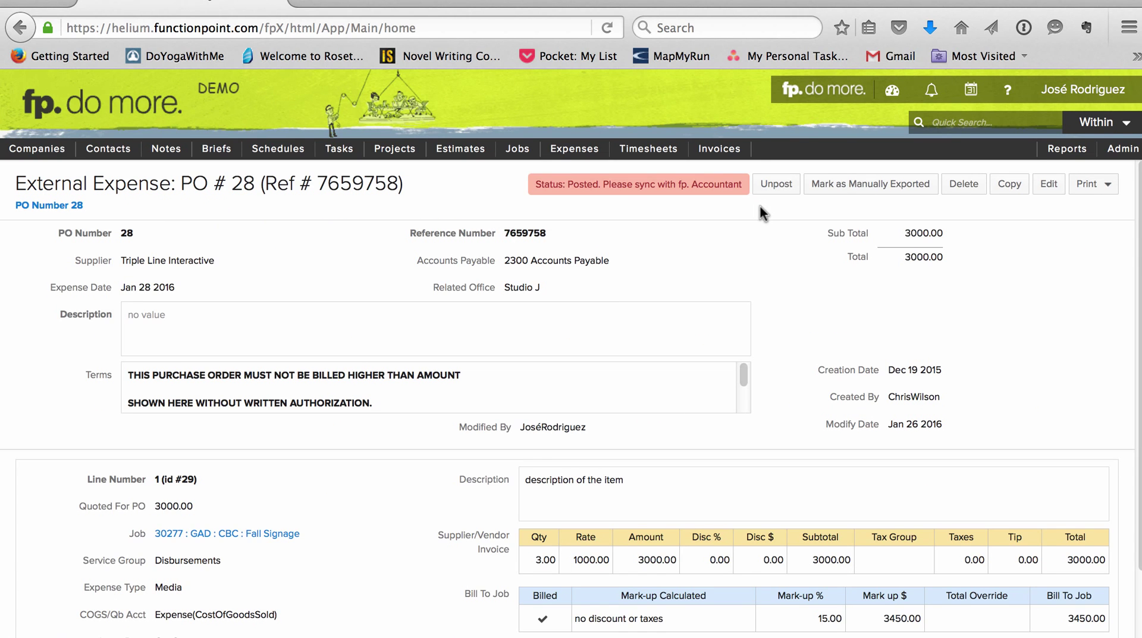
# Step: Generate the Estimate, Actual & Invoiced Dollars analysis report in Excel
pyautogui.click(1068, 149)
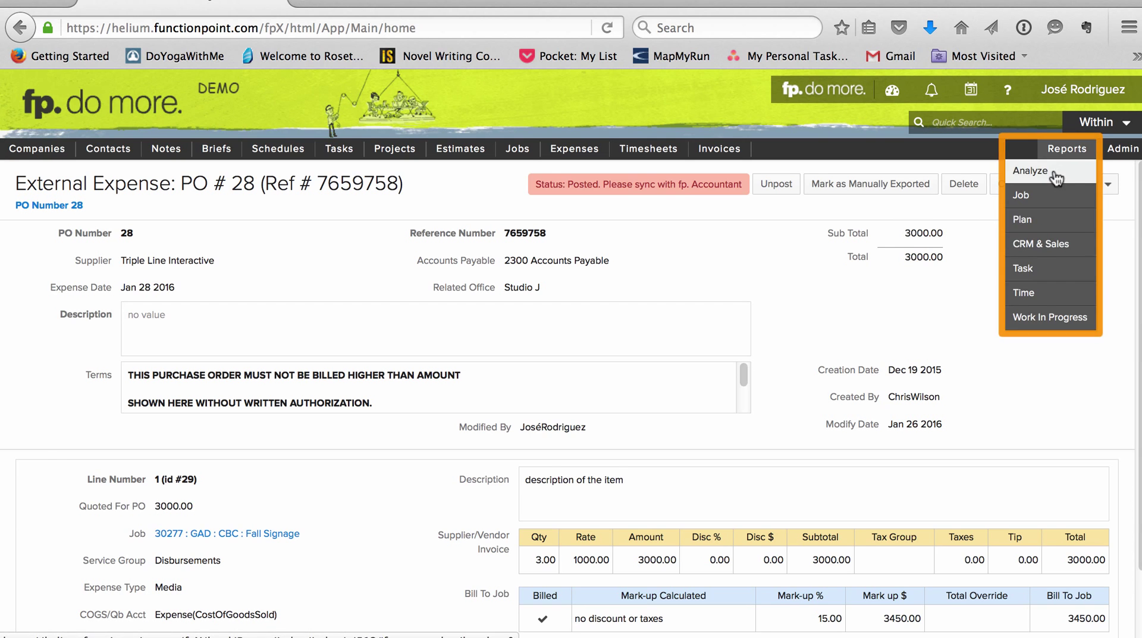
pyautogui.click(1030, 170)
pyautogui.click(275, 508)
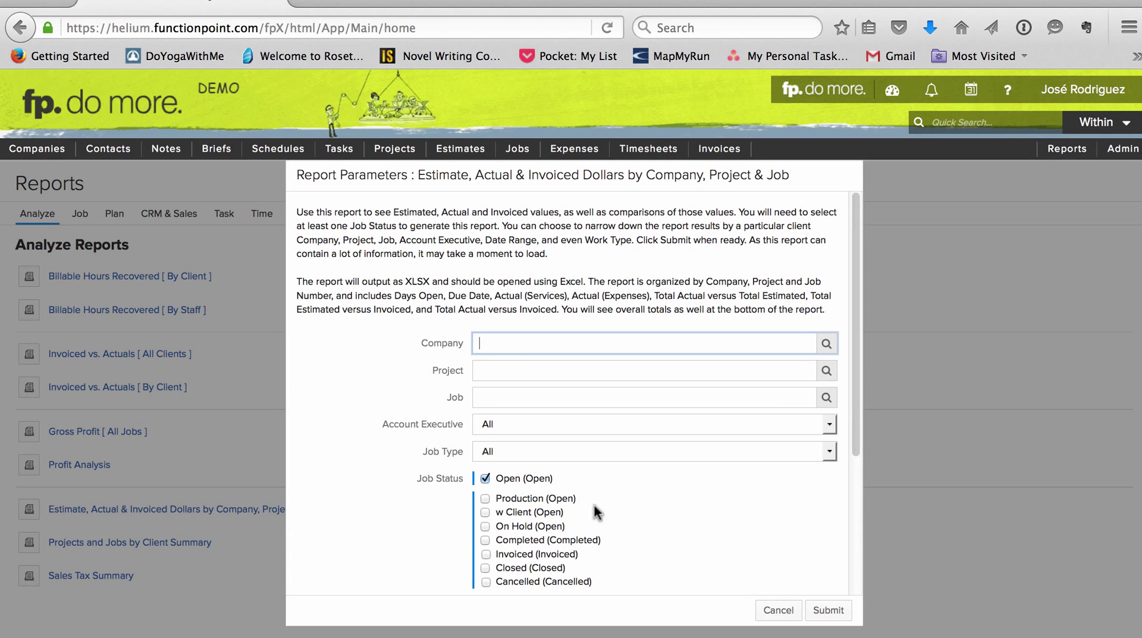
pyautogui.click(829, 610)
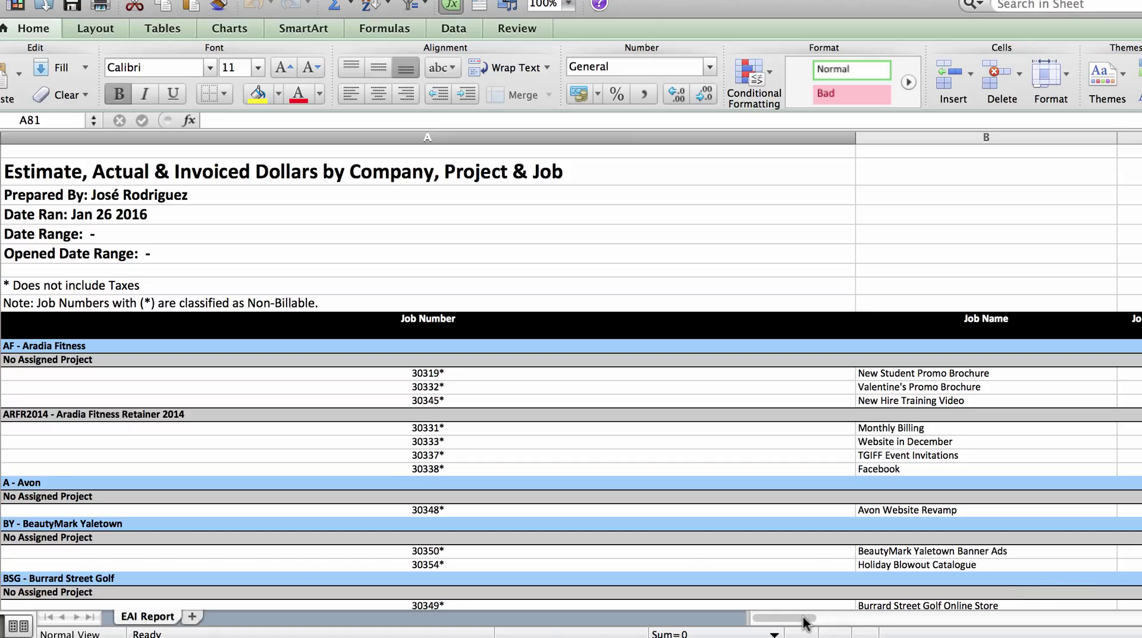
pyautogui.moveTo(803, 621)
pyautogui.mouseDown()
pyautogui.moveTo(816, 621)
pyautogui.moveTo(798, 622)
pyautogui.mouseUp()
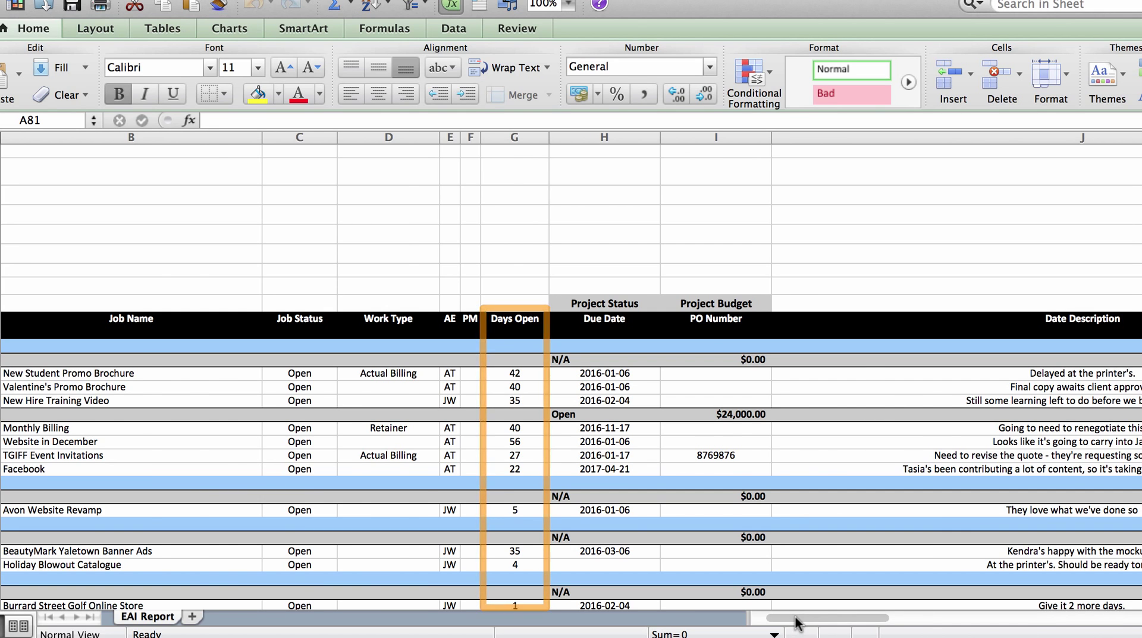
pyautogui.moveTo(798, 621); pyautogui.dragTo(1014, 620)
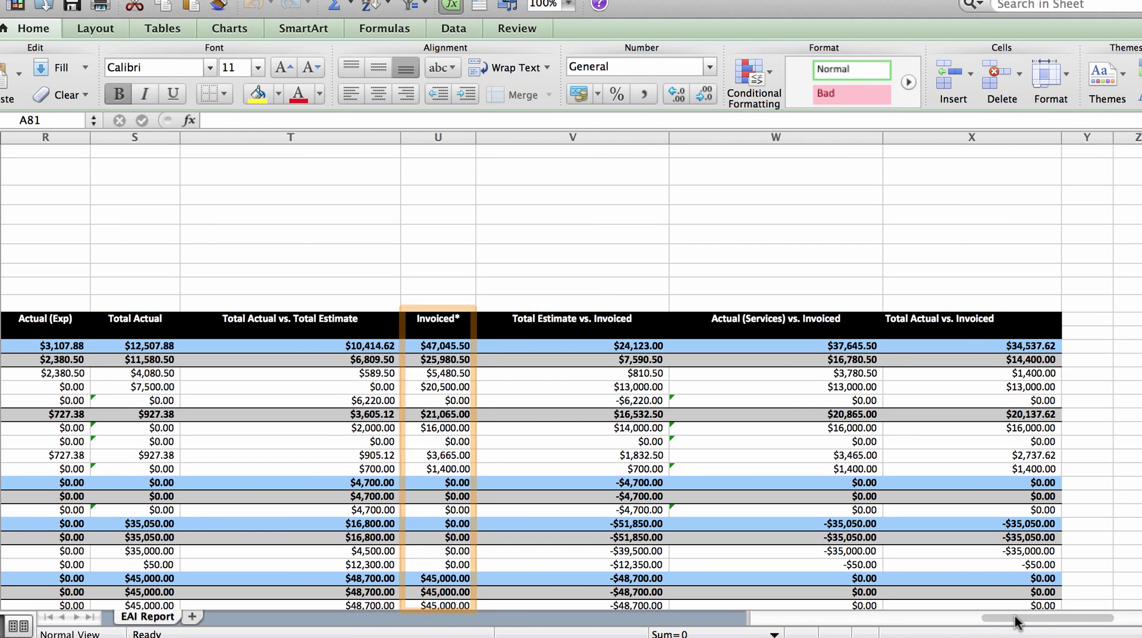
pyautogui.scroll(-8, 571, 384)
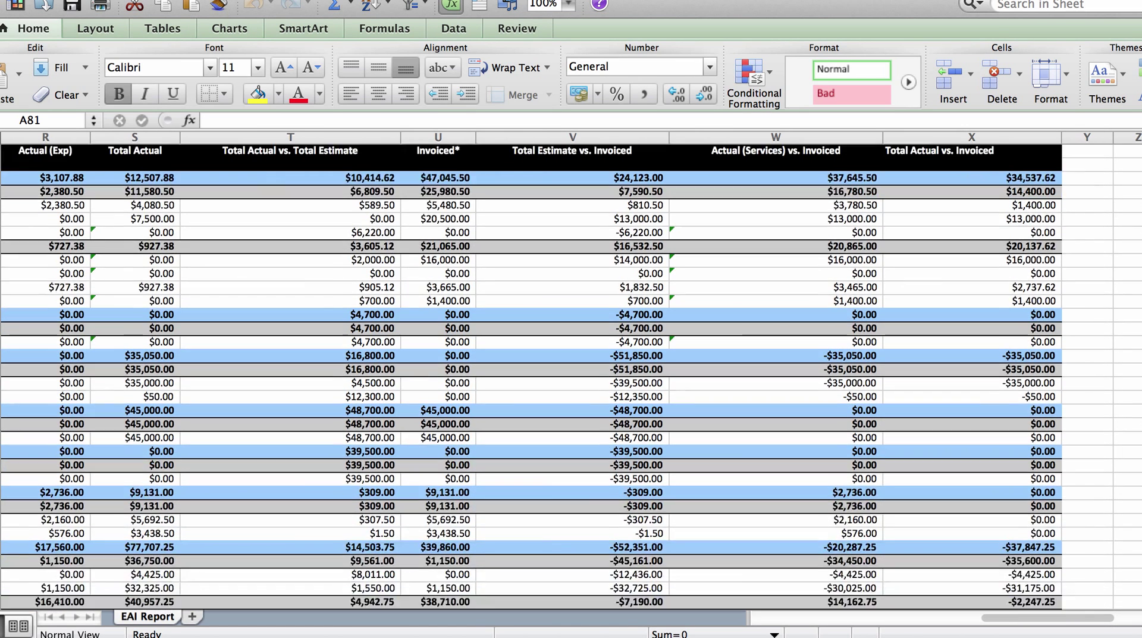
pyautogui.scroll(-8, 571, 383)
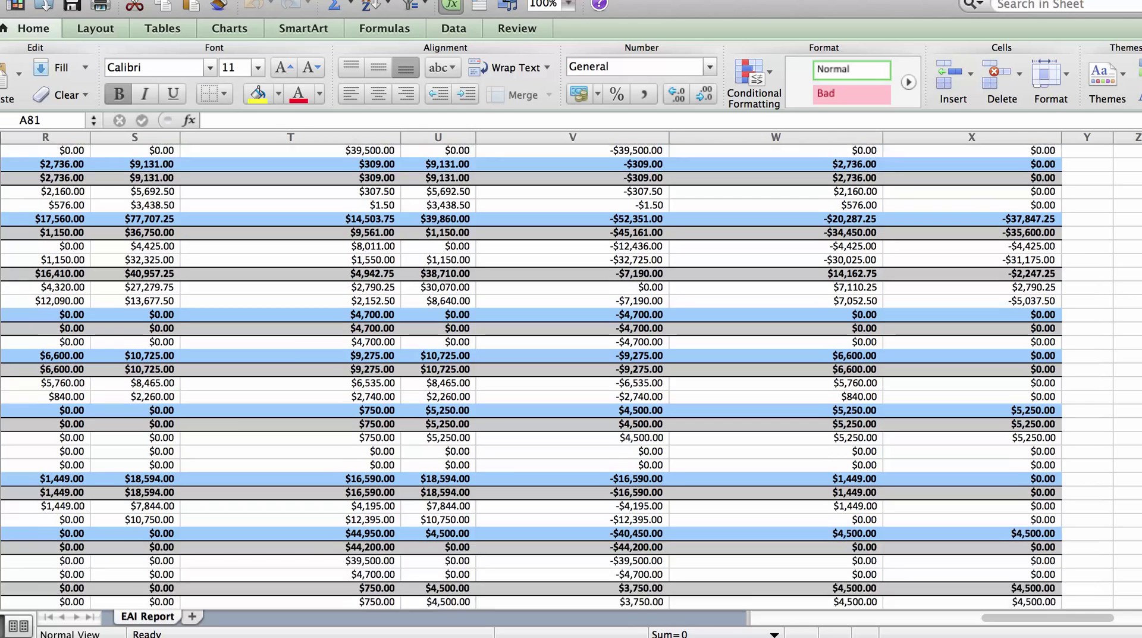
pyautogui.scroll(-2, 571, 384)
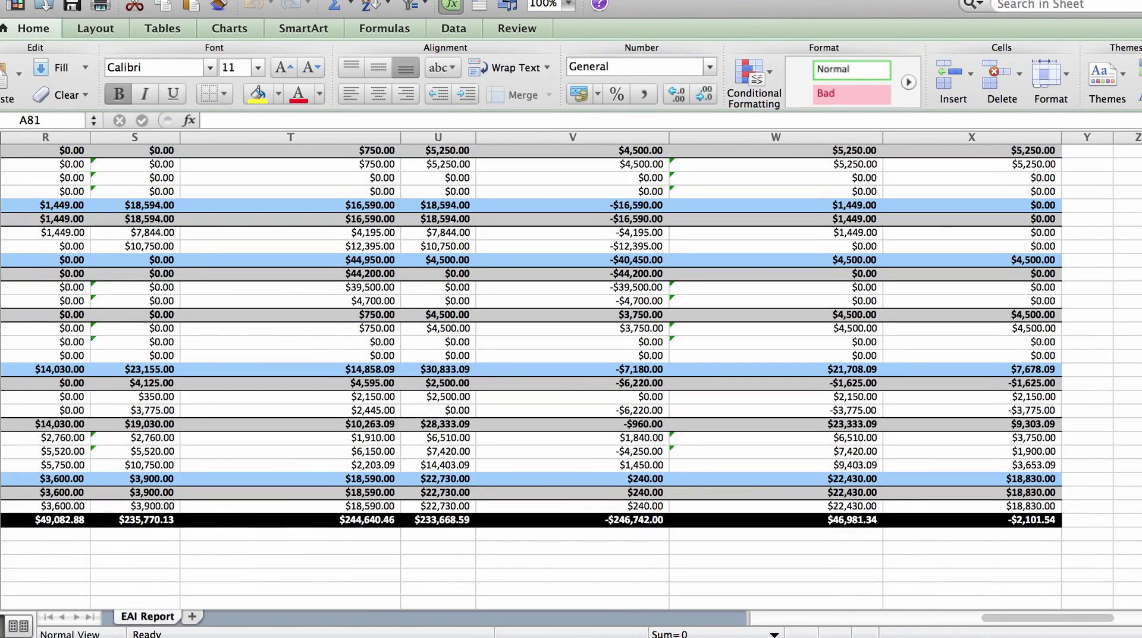